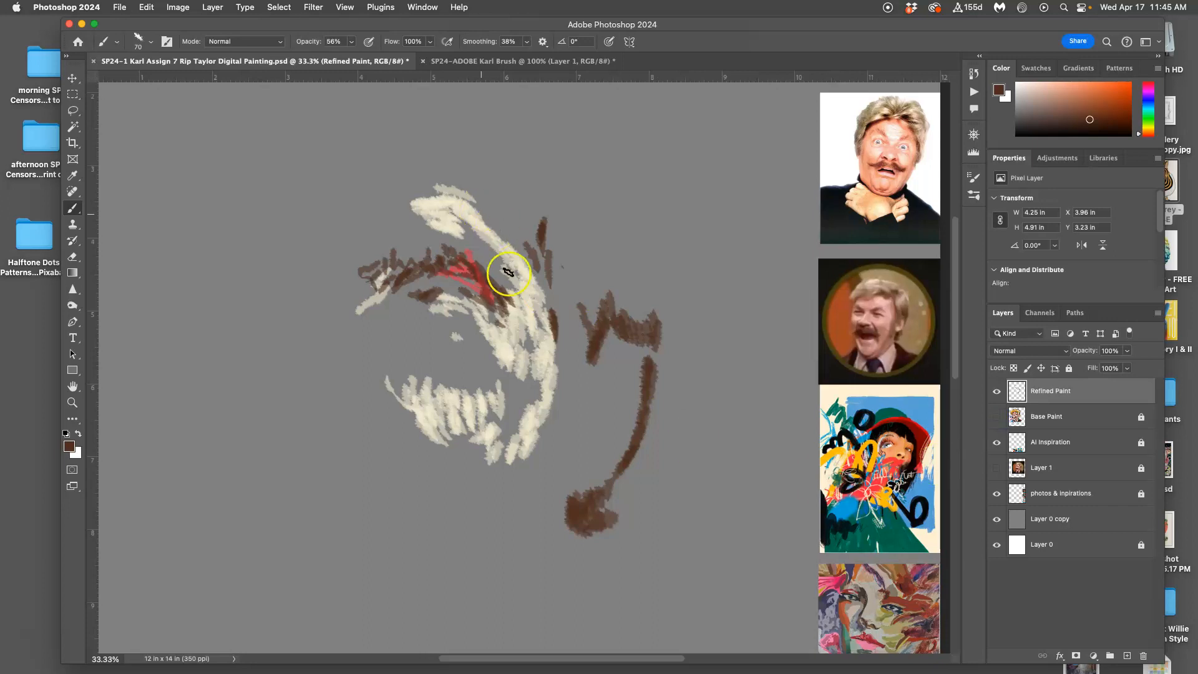
Step: Show the Base Paint layer and paint cream strokes, sampled from the cheek, across the cheek below the right-hand eye
mouse_move(499, 389)
left_mouse_down()
mouse_move(495, 368)
mouse_move(482, 414)
left_mouse_up()
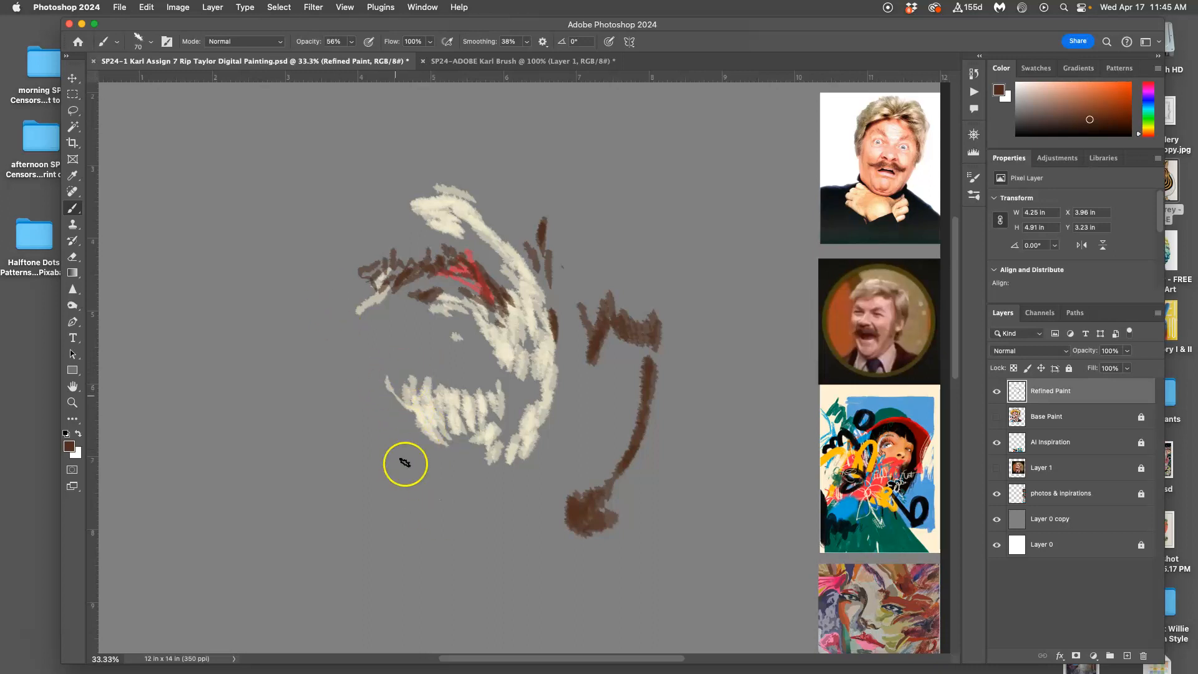
left_click(997, 416)
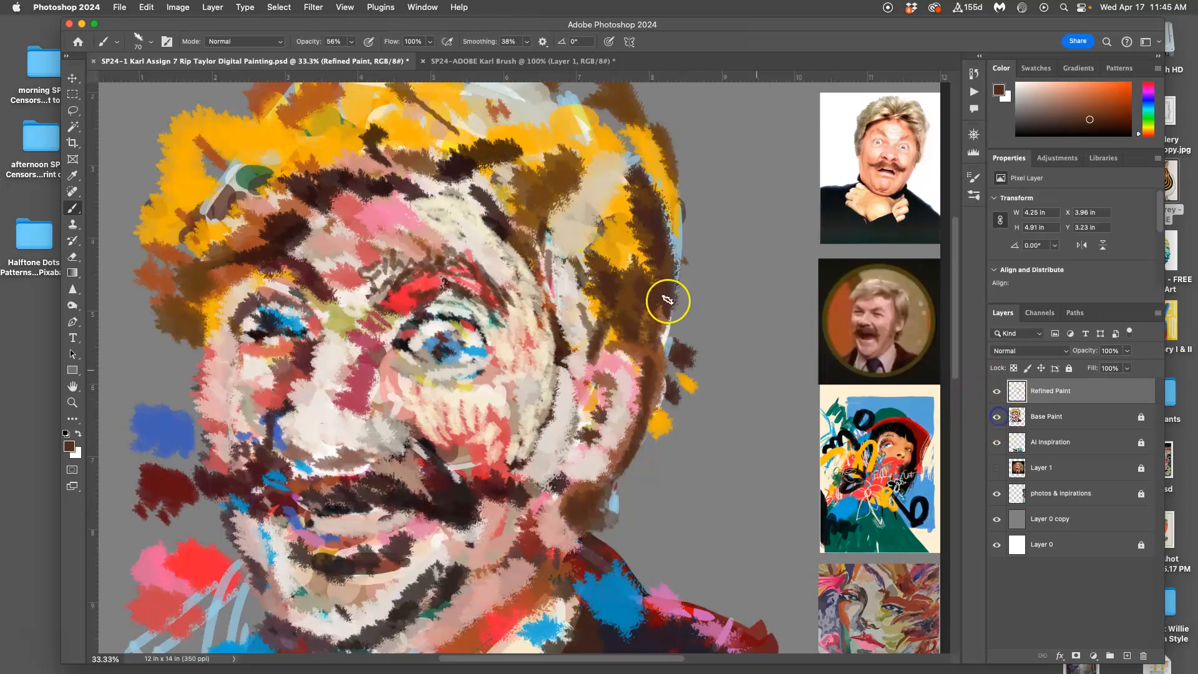
left_click(490, 398, "alt")
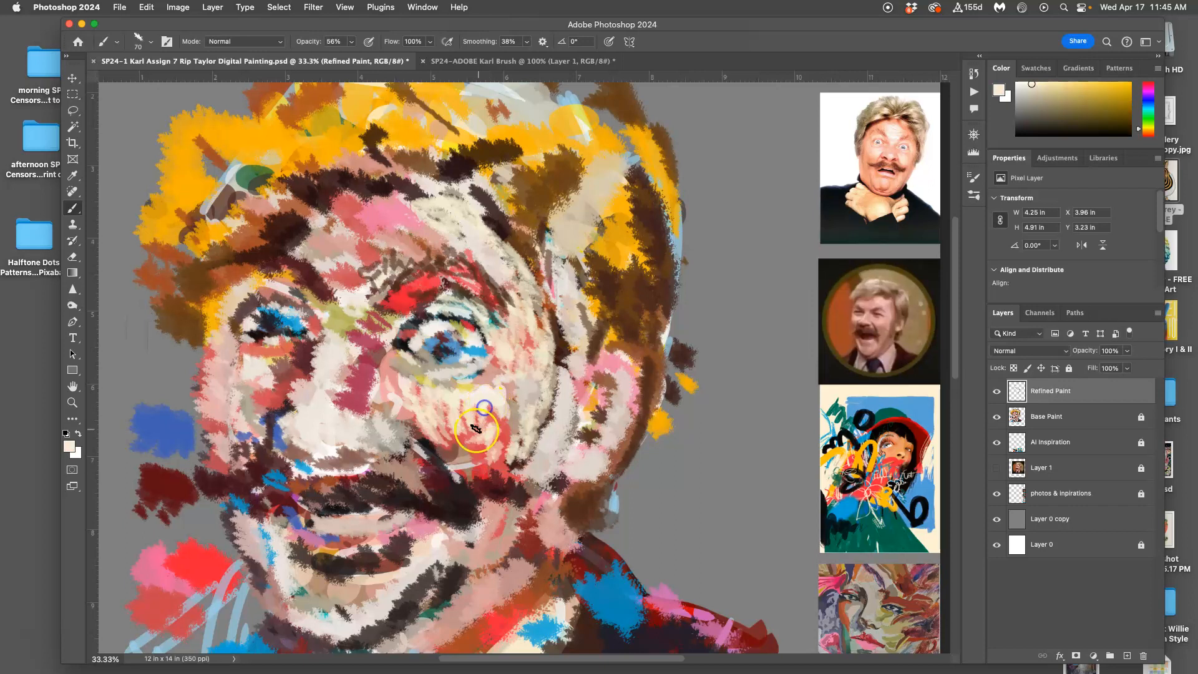
mouse_move(485, 439)
left_mouse_down()
mouse_move(498, 418)
mouse_move(505, 449)
mouse_move(512, 414)
mouse_move(488, 419)
mouse_move(448, 485)
mouse_move(430, 404)
mouse_move(400, 415)
left_mouse_up()
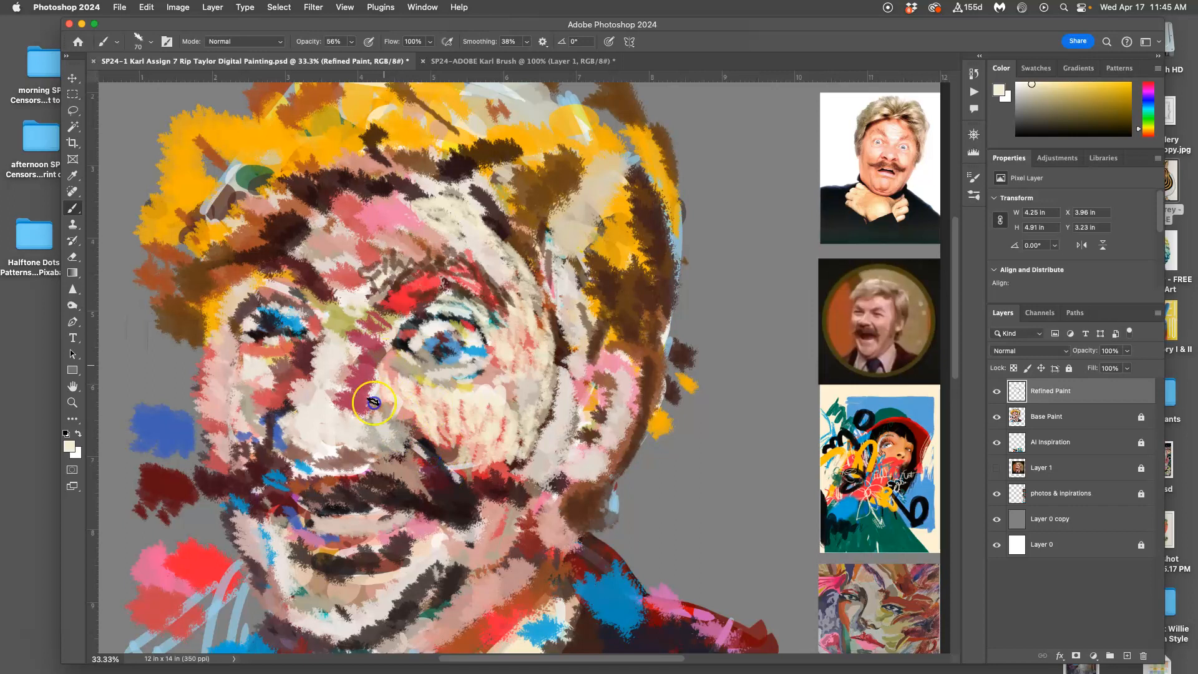
mouse_move(385, 380)
left_mouse_down()
mouse_move(404, 319)
mouse_move(425, 383)
mouse_move(486, 374)
left_mouse_up()
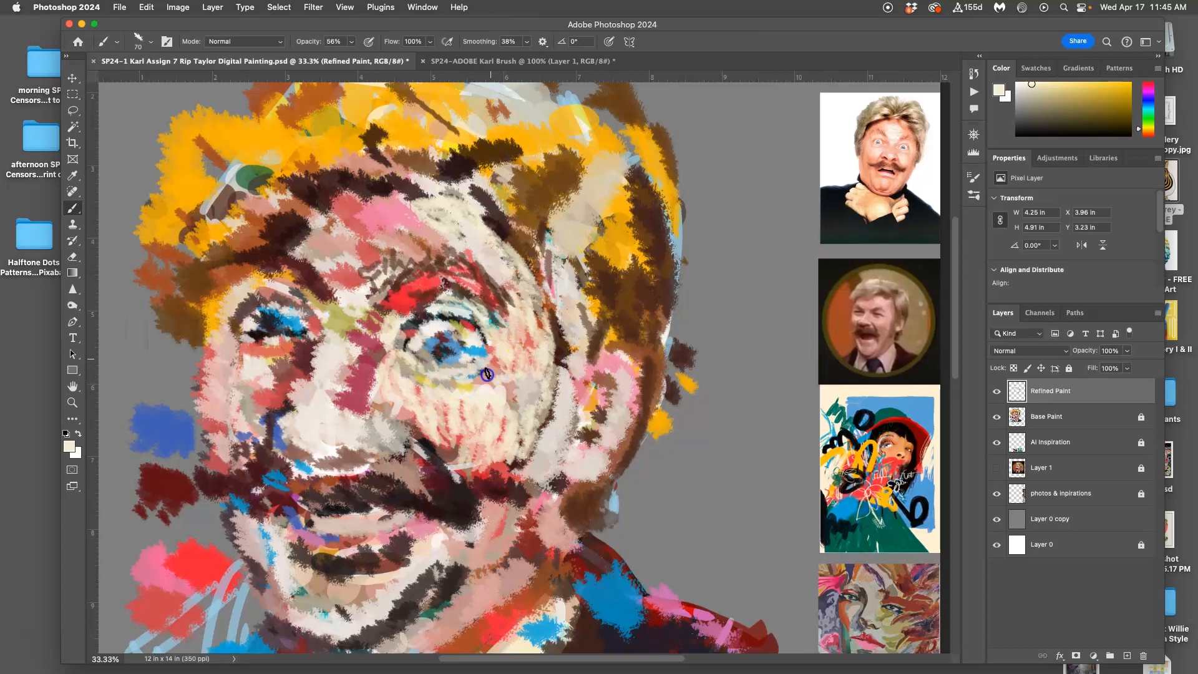
Step: Paint cream strokes across the forehead above the eyebrows and contour the right-hand temple and cheek with brown sampled from the hair
left_click_drag(396, 268, 395, 241)
mouse_move(352, 286)
left_mouse_down()
mouse_move(399, 268)
mouse_move(396, 277)
mouse_move(431, 240)
left_mouse_up()
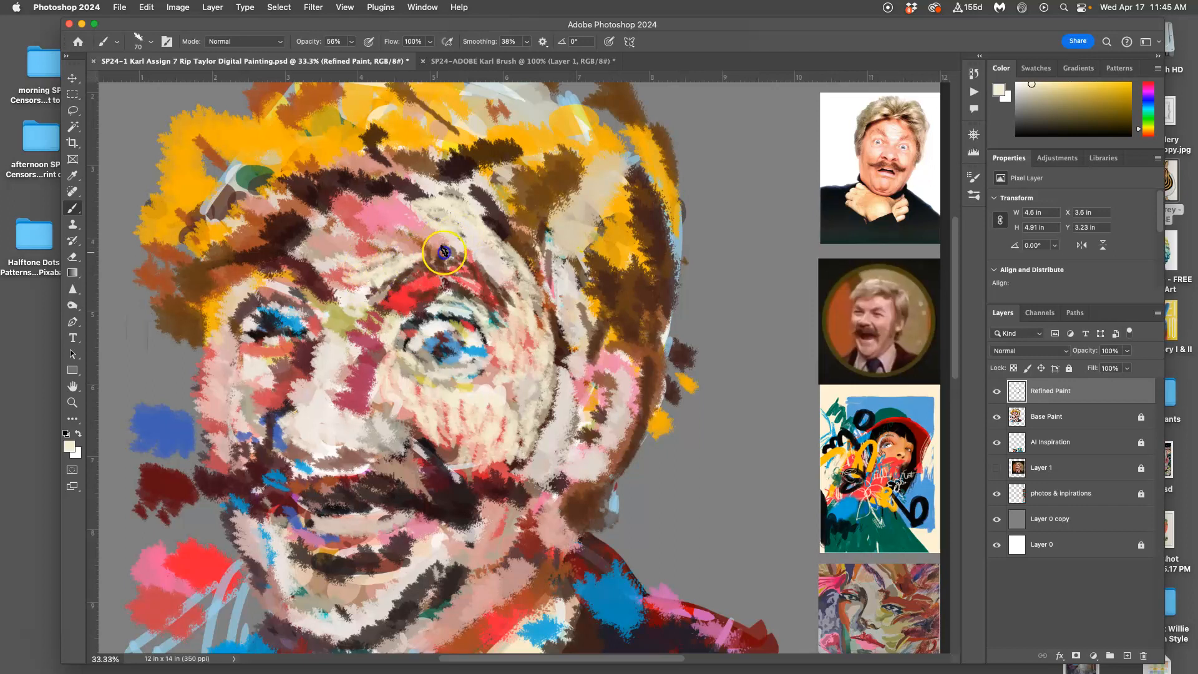
mouse_move(365, 244)
left_mouse_down()
mouse_move(411, 234)
mouse_move(326, 226)
left_mouse_up()
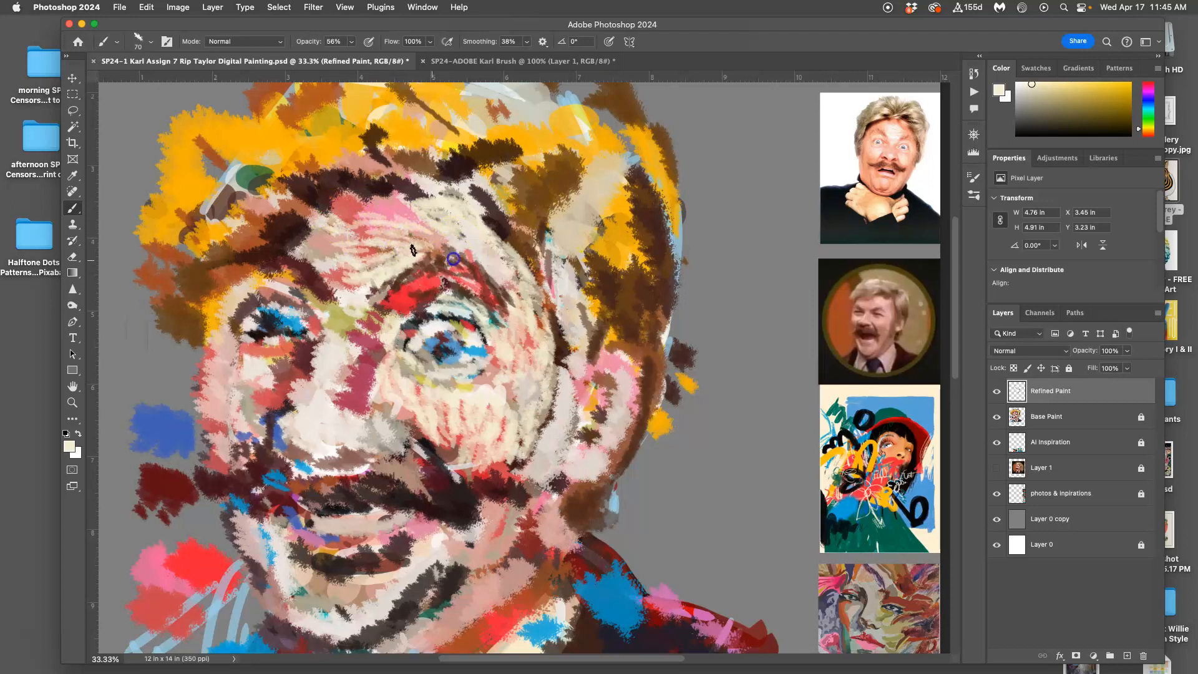
mouse_move(362, 186)
left_mouse_down()
mouse_move(318, 198)
mouse_move(281, 229)
mouse_move(297, 236)
mouse_move(315, 217)
mouse_move(234, 252)
mouse_move(261, 264)
mouse_move(285, 239)
mouse_move(205, 290)
mouse_move(250, 243)
mouse_move(295, 260)
left_mouse_up()
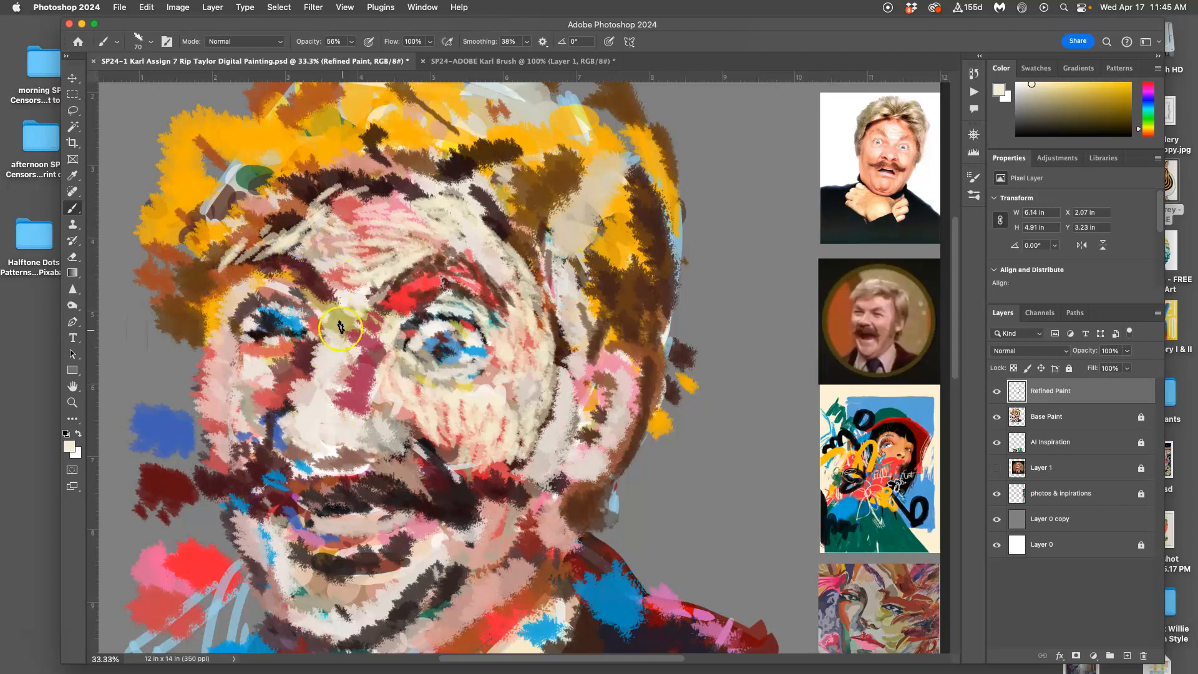
left_click(533, 220, "alt")
mouse_move(482, 226)
left_mouse_down()
mouse_move(525, 265)
mouse_move(512, 256)
mouse_move(529, 299)
mouse_move(549, 299)
mouse_move(554, 415)
mouse_move(533, 464)
left_mouse_up()
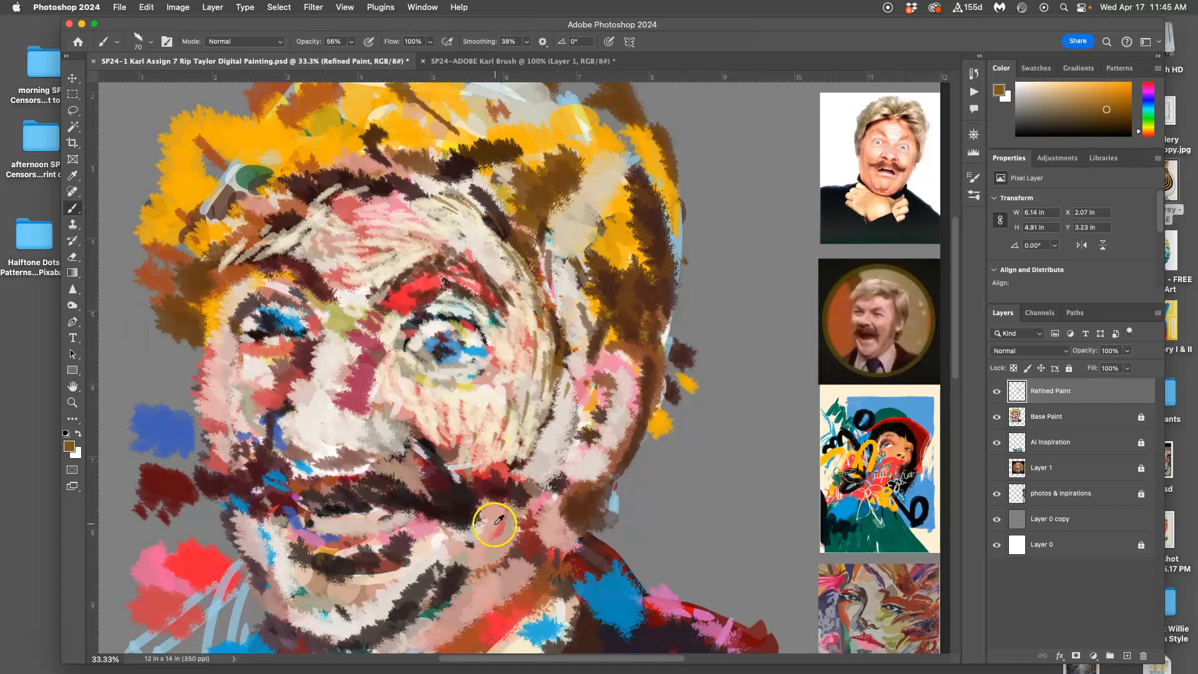
Step: Sample orange from the reference painting, dab a swatch beside the portrait, and paint orange strokes around the forehead edge and left-hand cheek
left_click(901, 446, "alt")
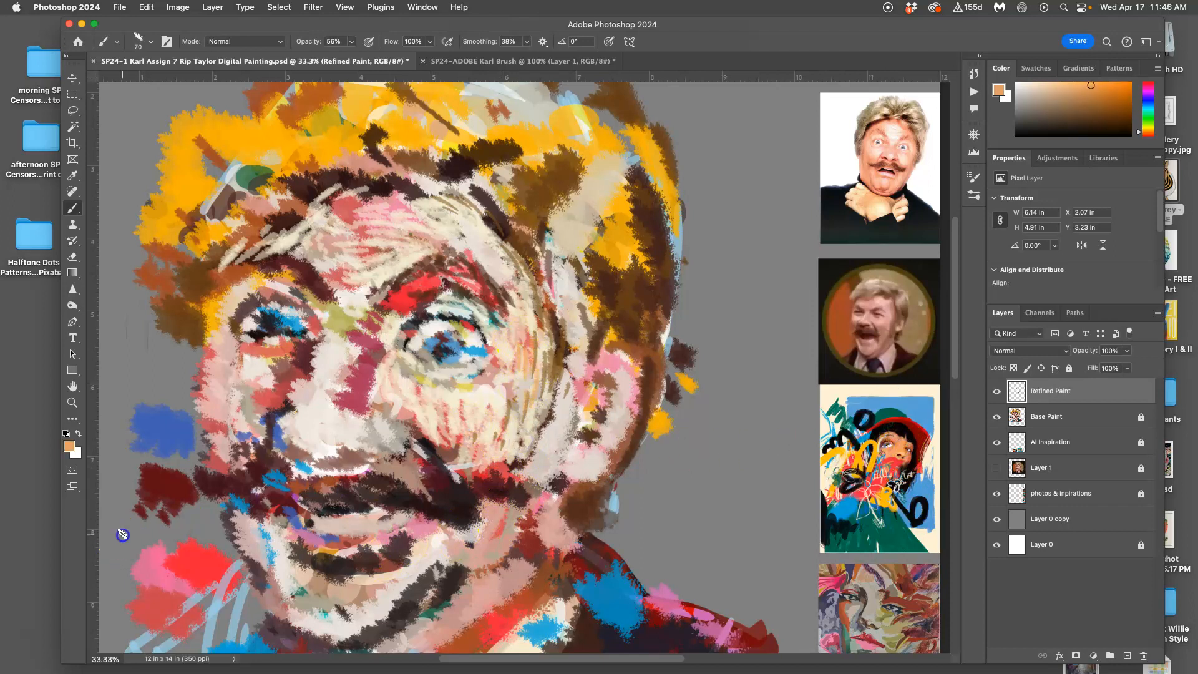
left_click_drag(108, 555, 122, 529)
mouse_move(337, 264)
left_mouse_down()
mouse_move(297, 240)
mouse_move(255, 244)
mouse_move(282, 257)
mouse_move(310, 210)
mouse_move(289, 233)
mouse_move(341, 196)
mouse_move(307, 217)
left_mouse_up()
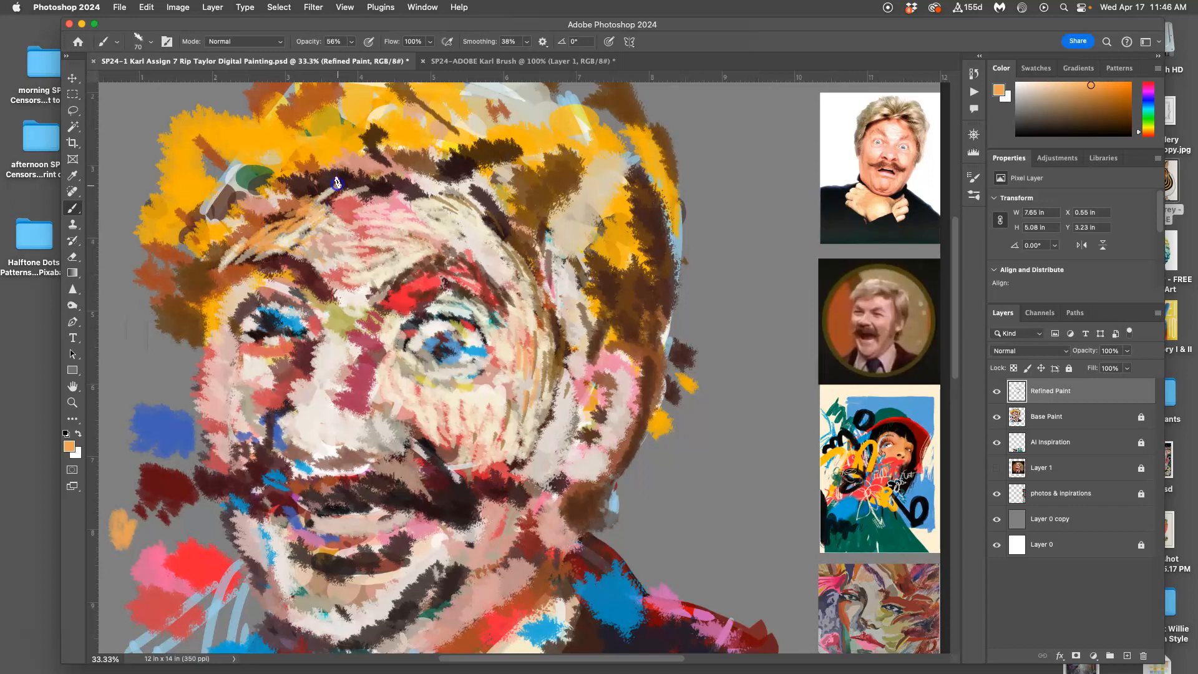
mouse_move(340, 210)
left_mouse_down()
mouse_move(373, 191)
mouse_move(359, 181)
mouse_move(386, 195)
mouse_move(370, 200)
mouse_move(389, 193)
mouse_move(355, 200)
mouse_move(410, 194)
left_mouse_up()
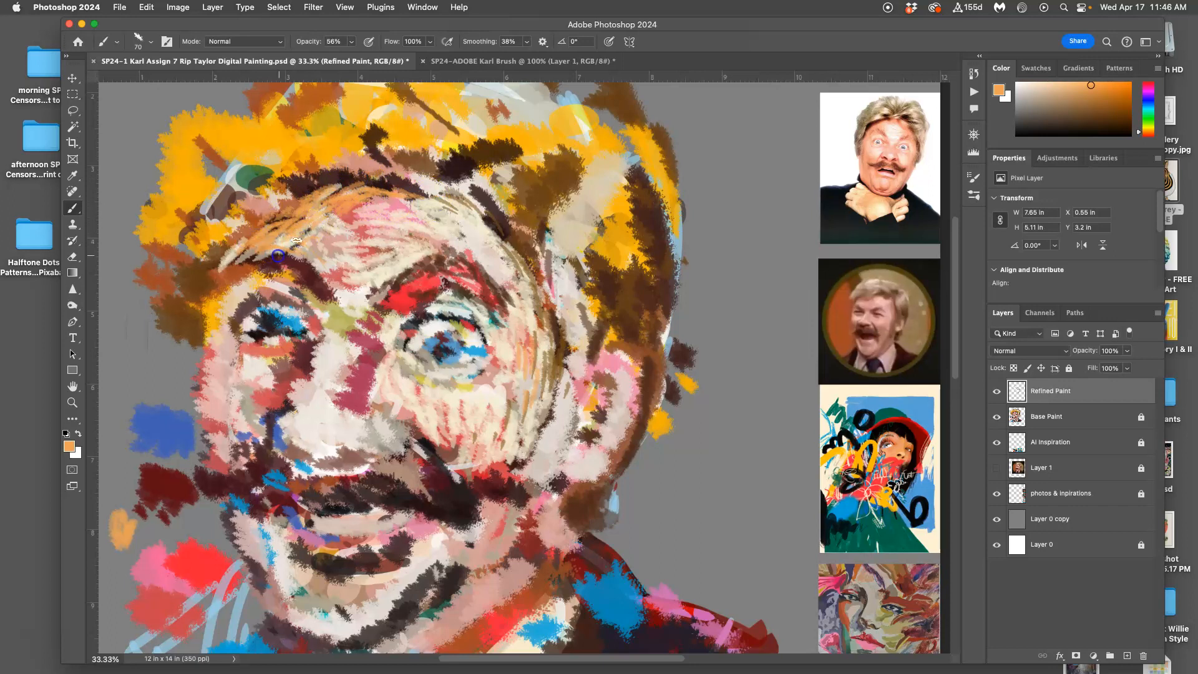
mouse_move(303, 234)
left_mouse_down()
mouse_move(262, 254)
mouse_move(250, 238)
mouse_move(232, 250)
mouse_move(205, 351)
mouse_move(197, 322)
mouse_move(220, 393)
left_mouse_up()
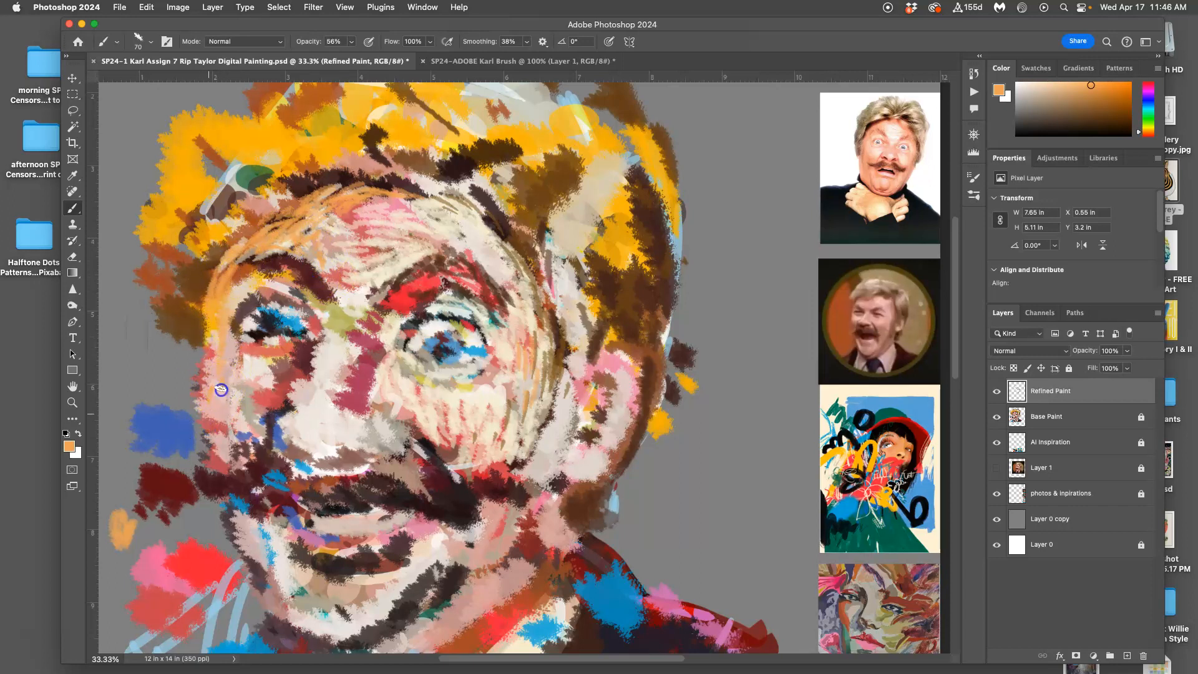
mouse_move(226, 462)
left_mouse_down()
mouse_move(292, 379)
mouse_move(286, 402)
mouse_move(305, 350)
mouse_move(295, 375)
mouse_move(293, 350)
mouse_move(250, 395)
mouse_move(281, 382)
mouse_move(312, 327)
left_mouse_up()
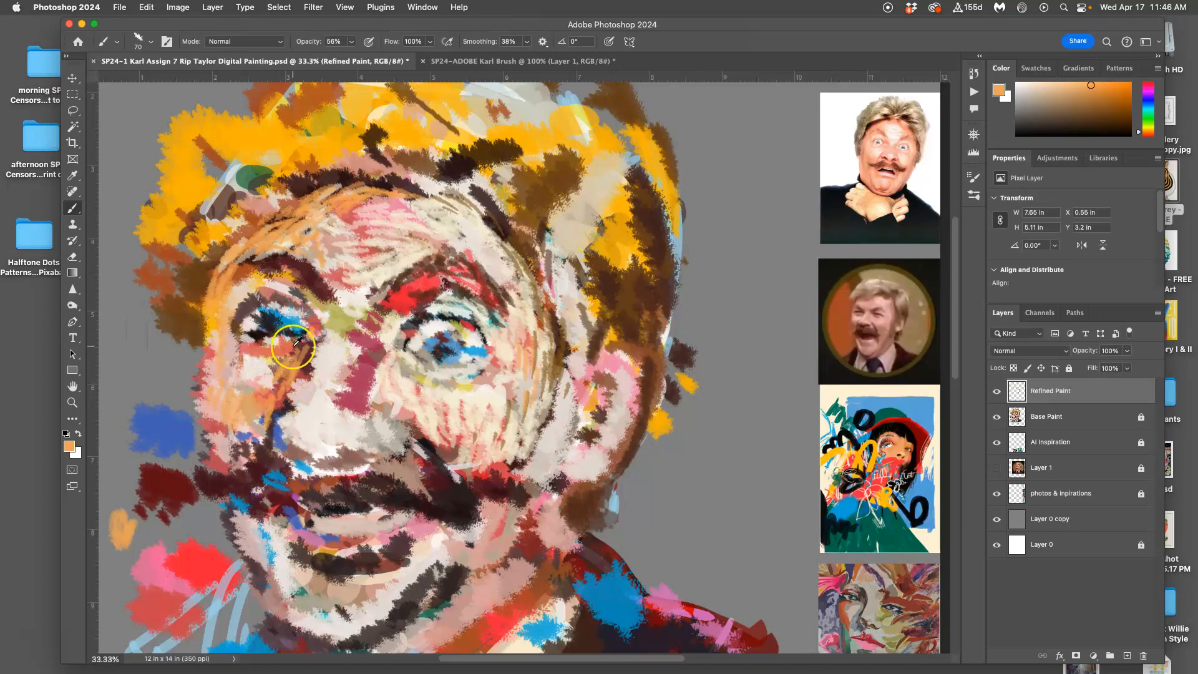
Step: Paint pale pink highlights, sampled from the face, between the eyebrows and on the cheek under the left-hand eye
left_click(353, 288, "alt")
mouse_move(328, 270)
left_mouse_down()
mouse_move(365, 278)
mouse_move(316, 242)
mouse_move(366, 224)
left_mouse_up()
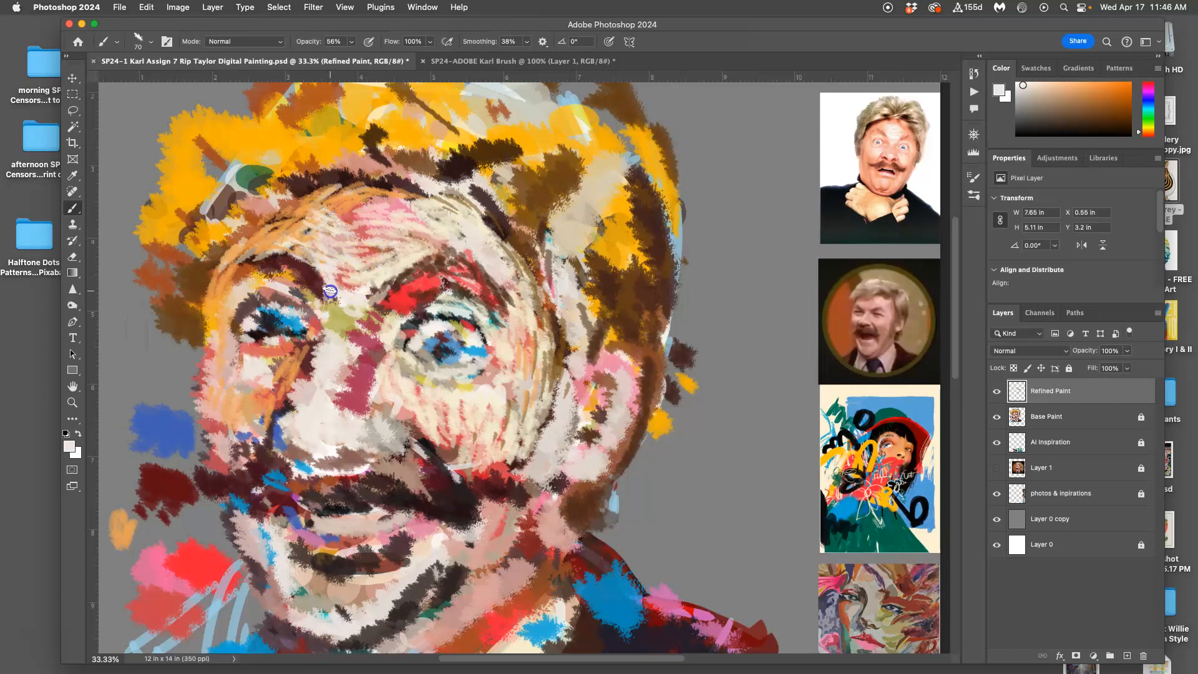
left_click(227, 335, "alt")
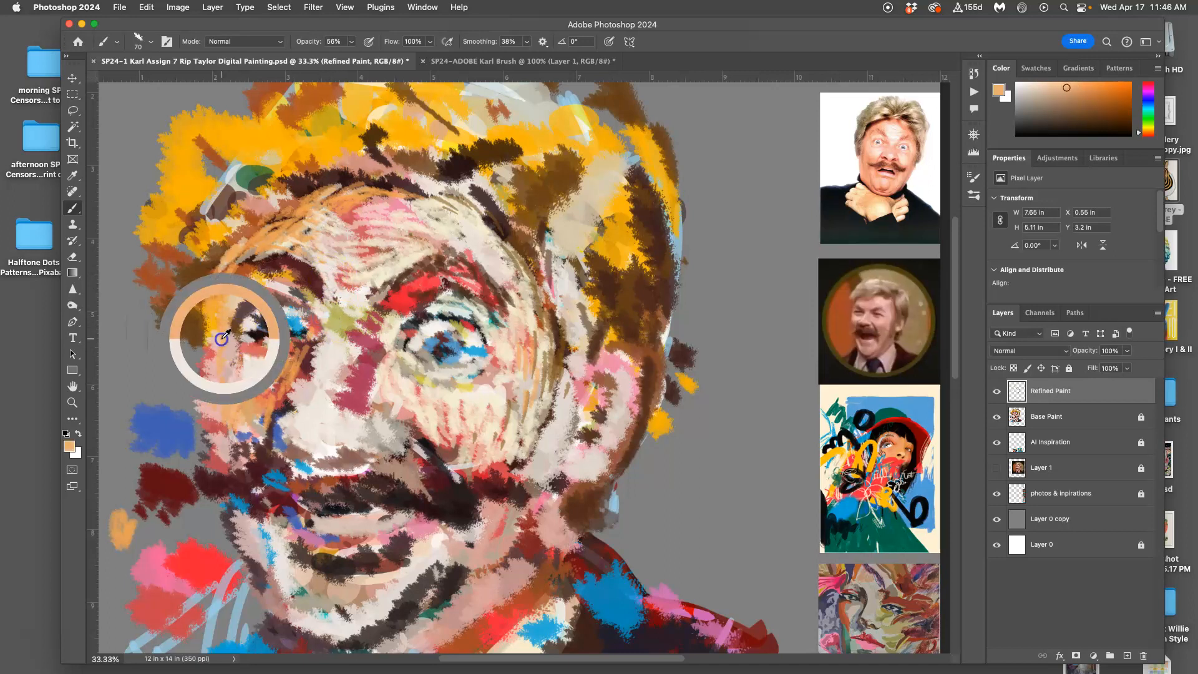
left_click(246, 349, "alt")
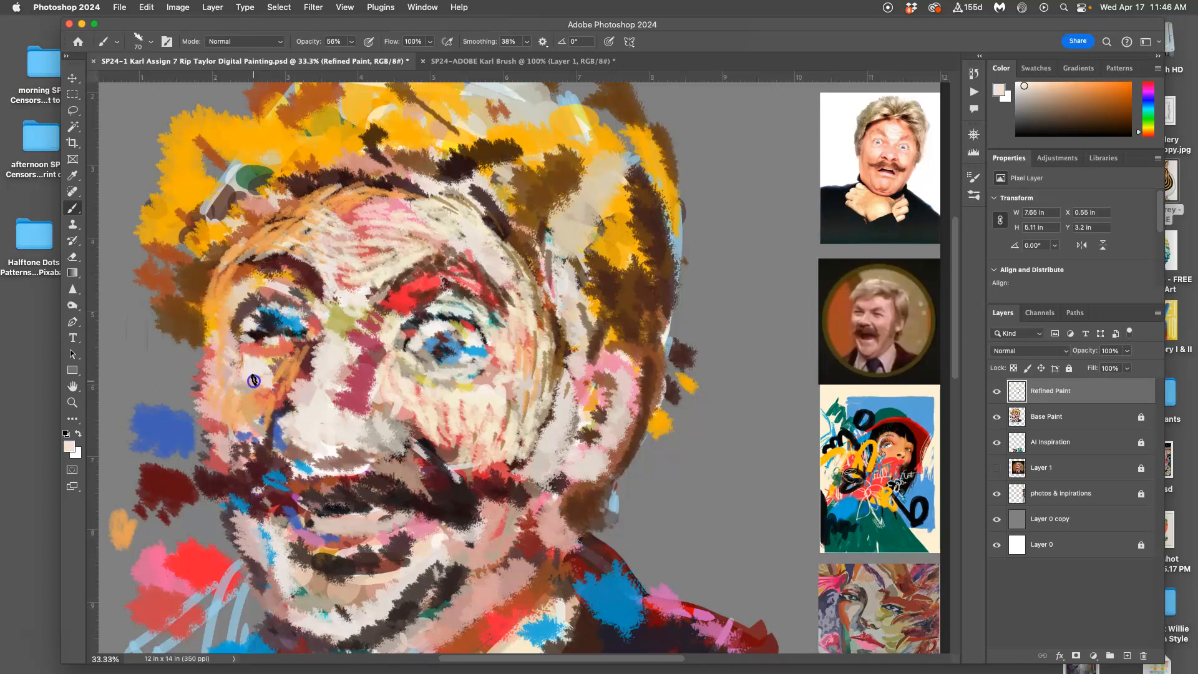
left_click(243, 401, "alt")
left_click(236, 358, "alt")
mouse_move(260, 414)
left_mouse_down()
mouse_move(253, 404)
mouse_move(286, 391)
mouse_move(266, 396)
left_mouse_up()
Step: Review the refined strokes with the Base Paint layer hidden, show the layer again, and paint pale strokes around the left-hand eye
left_click(996, 416)
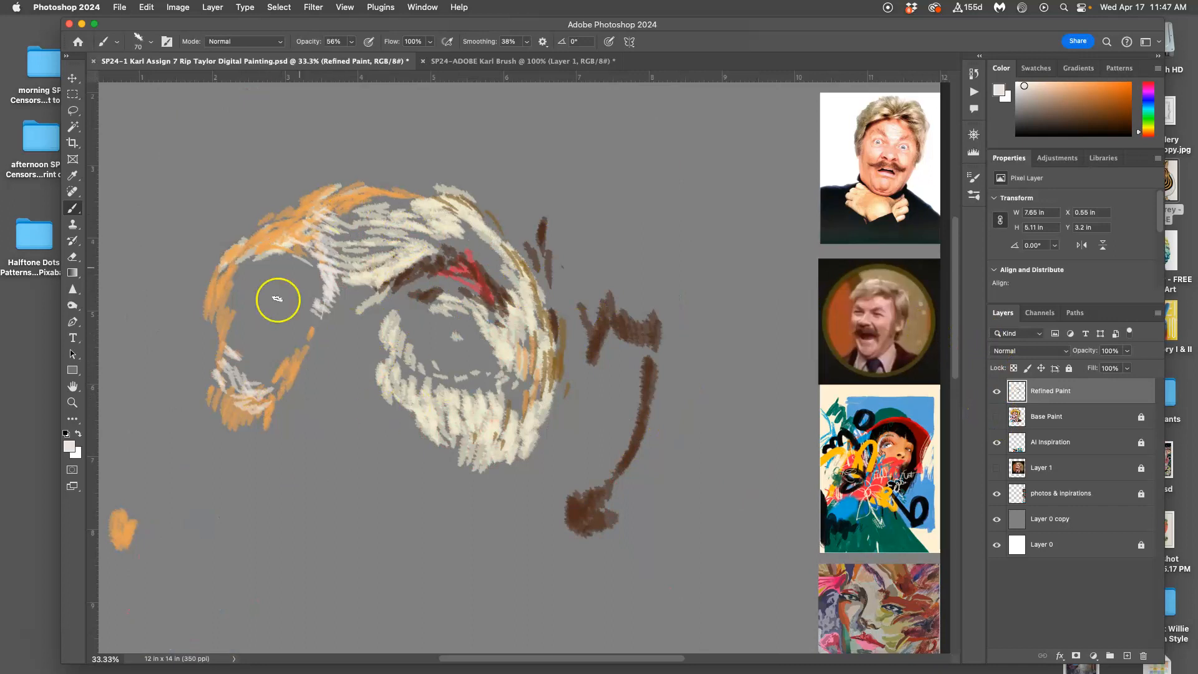
left_click(997, 417)
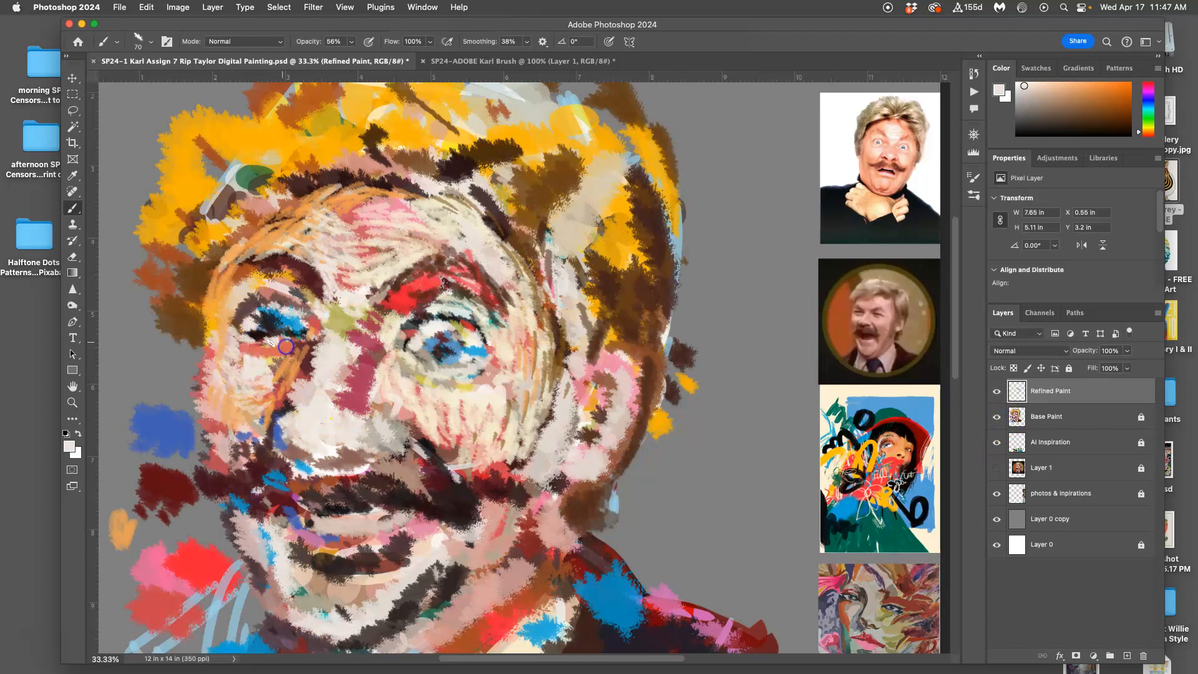
mouse_move(264, 340)
left_mouse_down()
mouse_move(269, 325)
mouse_move(256, 316)
mouse_move(268, 302)
mouse_move(292, 308)
left_mouse_up()
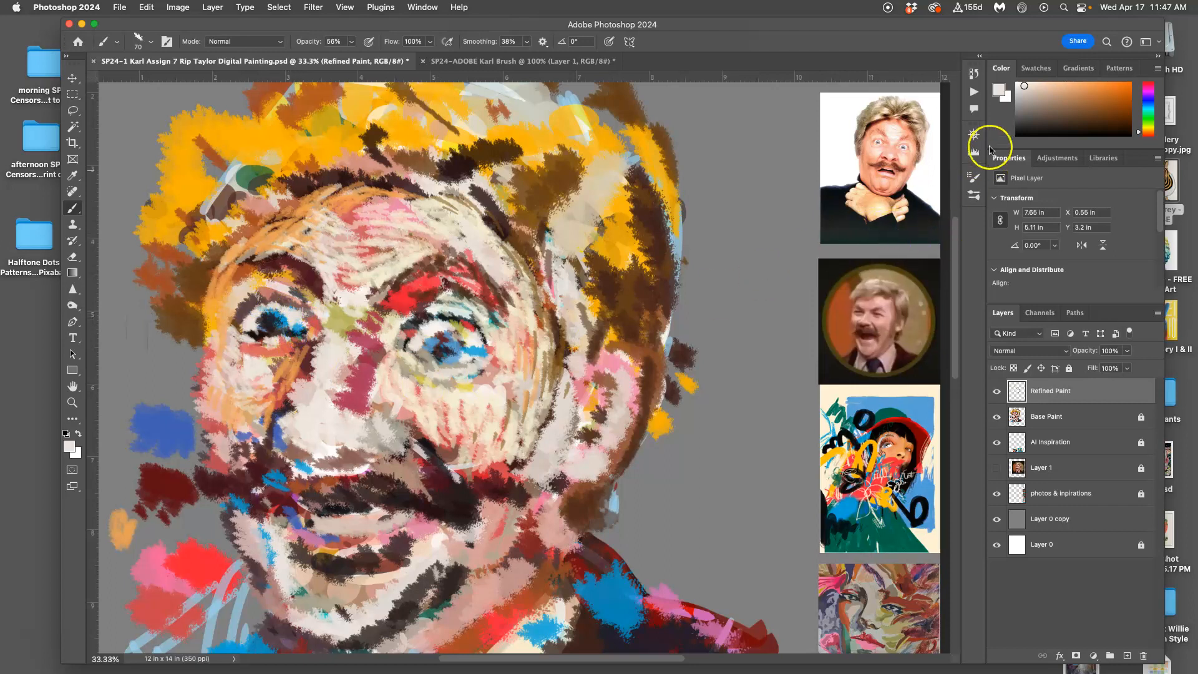
Step: Soften the orange and red marks on the cheek beside the right-hand eye with pale pink strokes at 100% zoom
left_click(973, 134)
left_click_drag(870, 327, 893, 329)
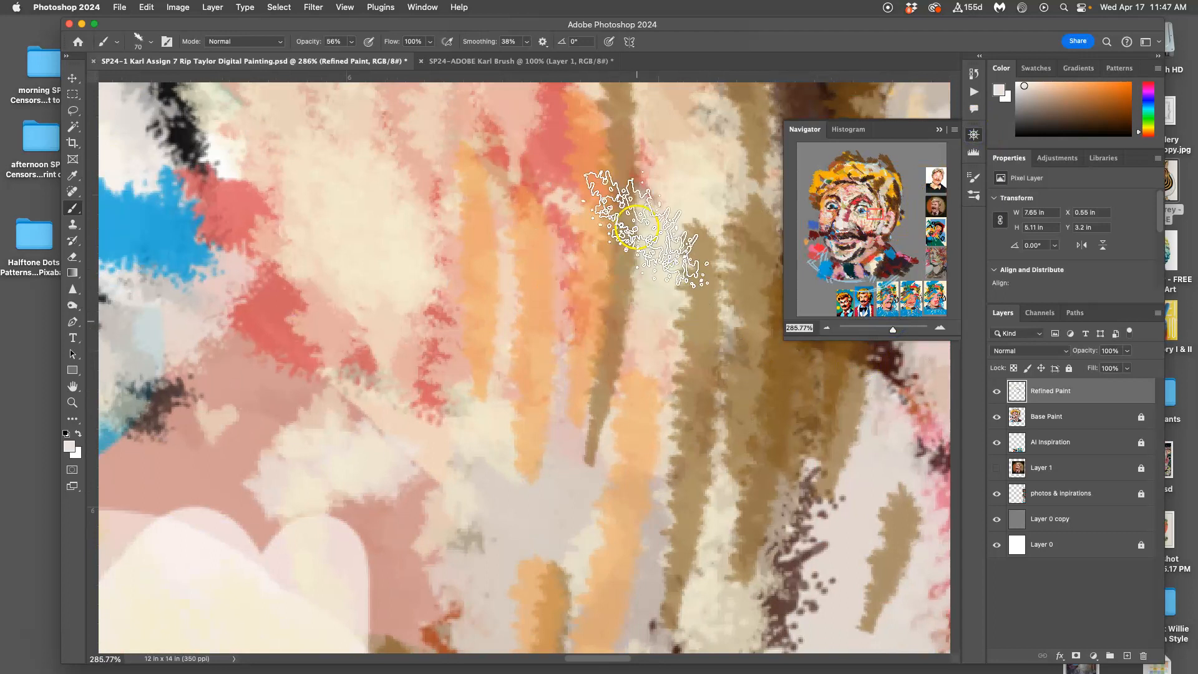
left_click_drag(623, 246, 654, 395)
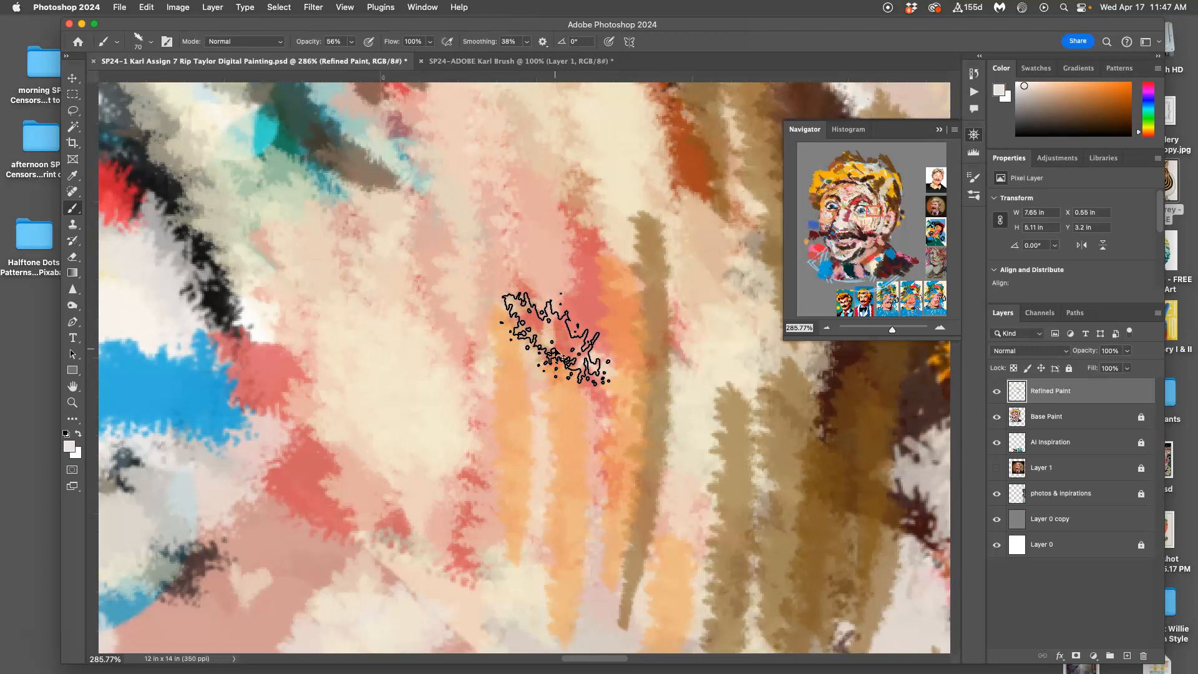
key("super+1")
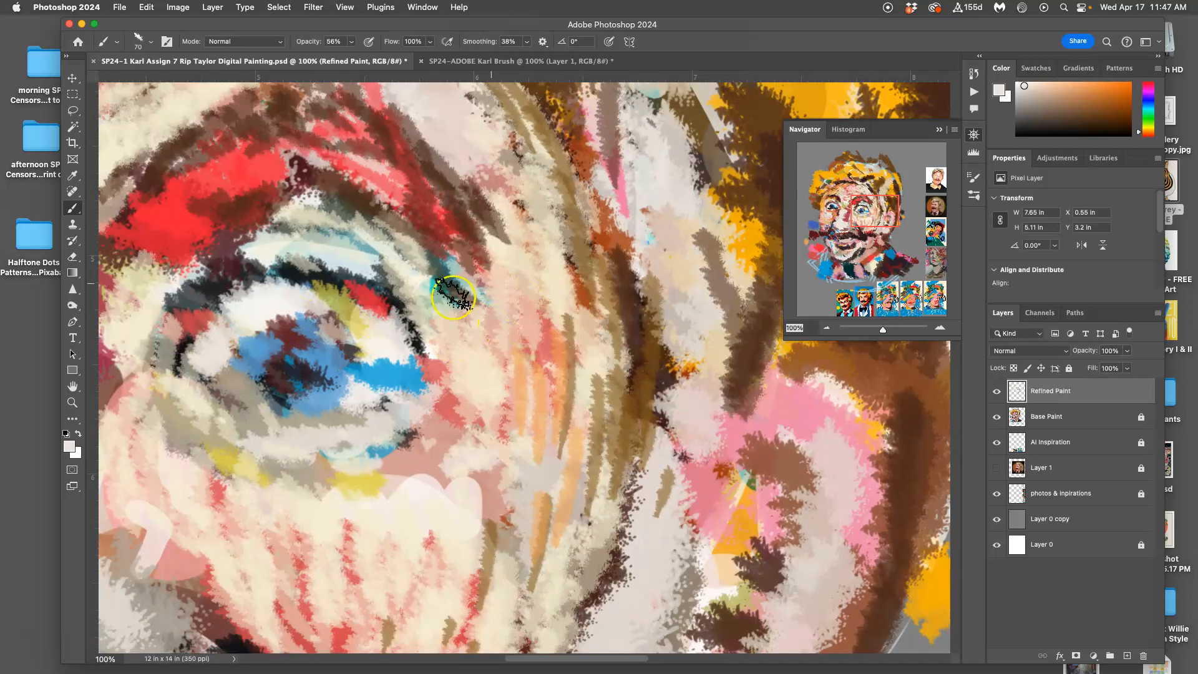
mouse_move(482, 440)
left_mouse_down()
mouse_move(436, 420)
mouse_move(420, 455)
mouse_move(406, 436)
mouse_move(451, 450)
mouse_move(448, 537)
mouse_move(522, 498)
mouse_move(516, 590)
left_mouse_up()
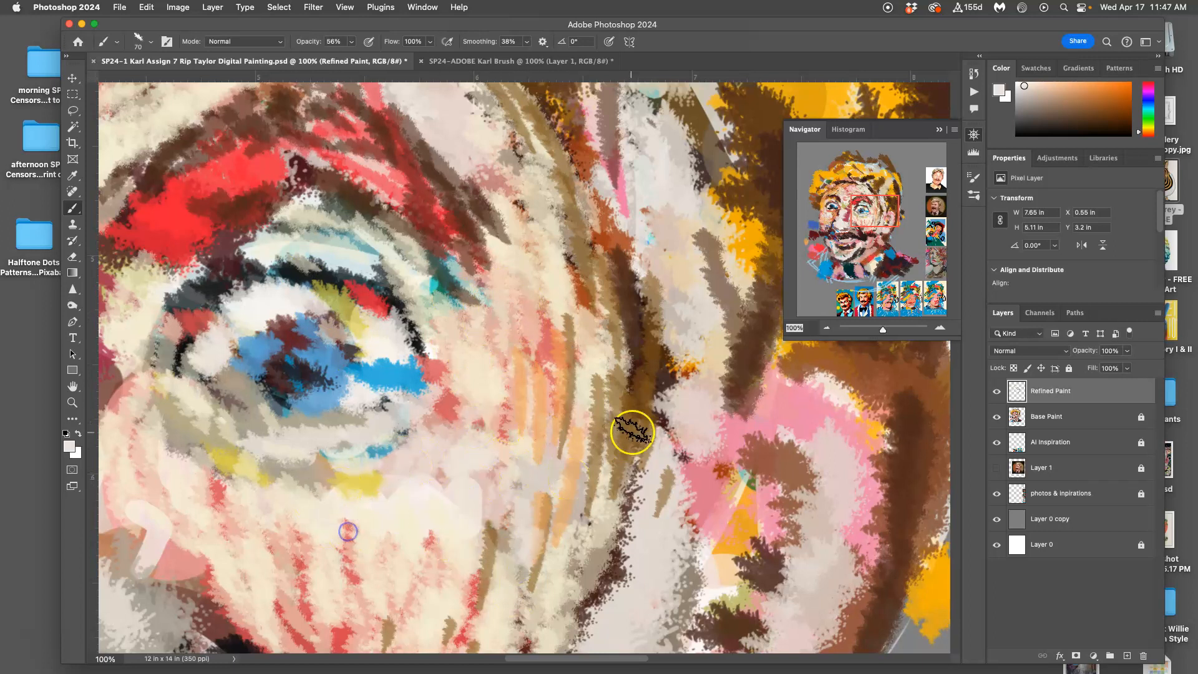
Step: Paint pale strokes along the side of the nose next to the right-hand eye
key("super+minus")
key("super+minus")
left_click_drag(395, 469, 567, 329)
left_click_drag(483, 376, 497, 393)
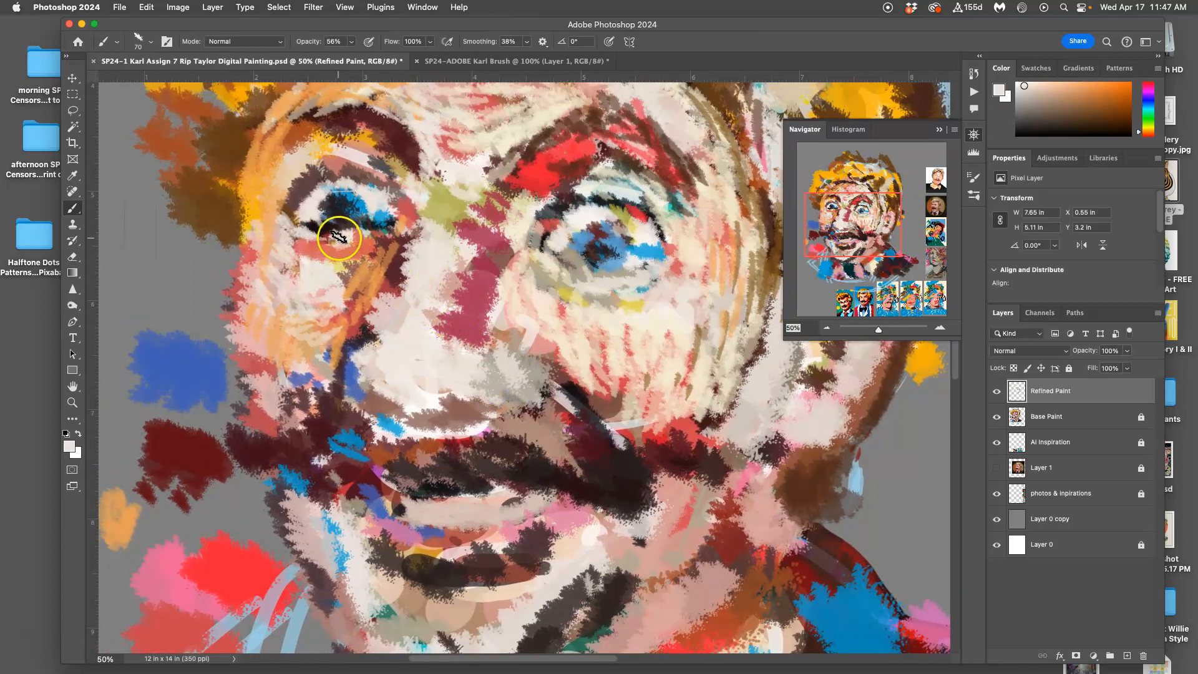
left_click(513, 326)
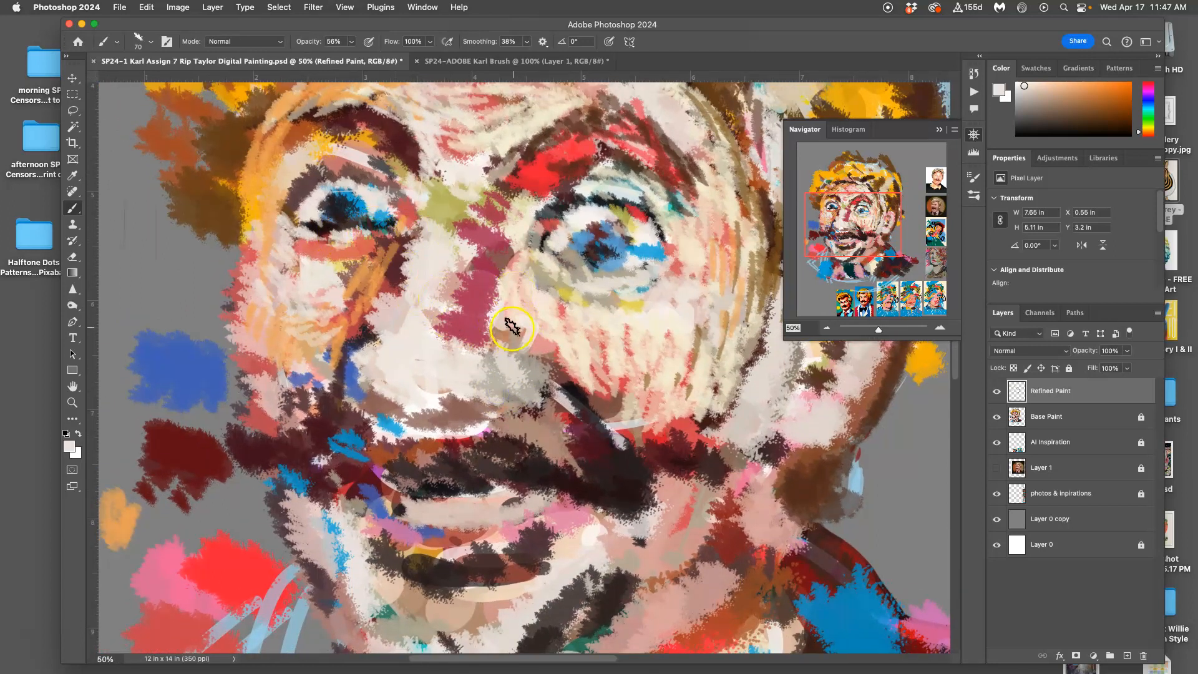
key("super+minus")
mouse_move(579, 299)
left_mouse_down()
mouse_move(486, 326)
mouse_move(428, 363)
left_mouse_up()
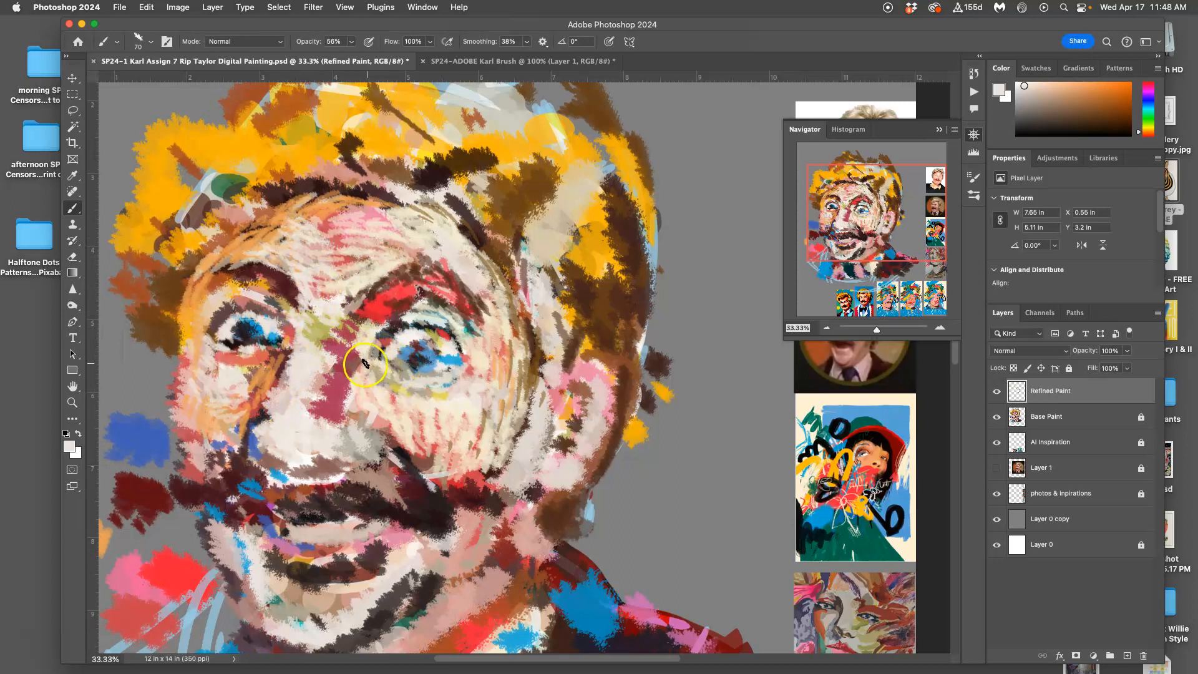
Step: Paint sampled orange and magenta strokes below the inner corner of the left-hand eye, and collapse the Navigator
left_click(270, 376, "alt")
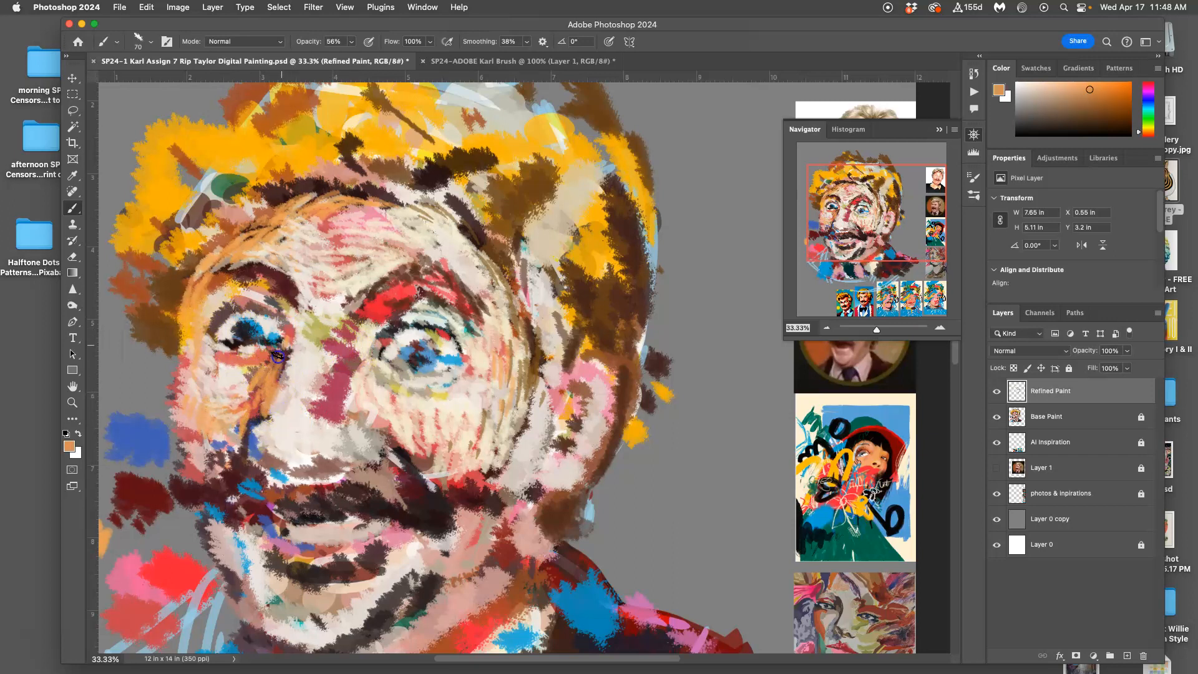
left_click(339, 380, "alt")
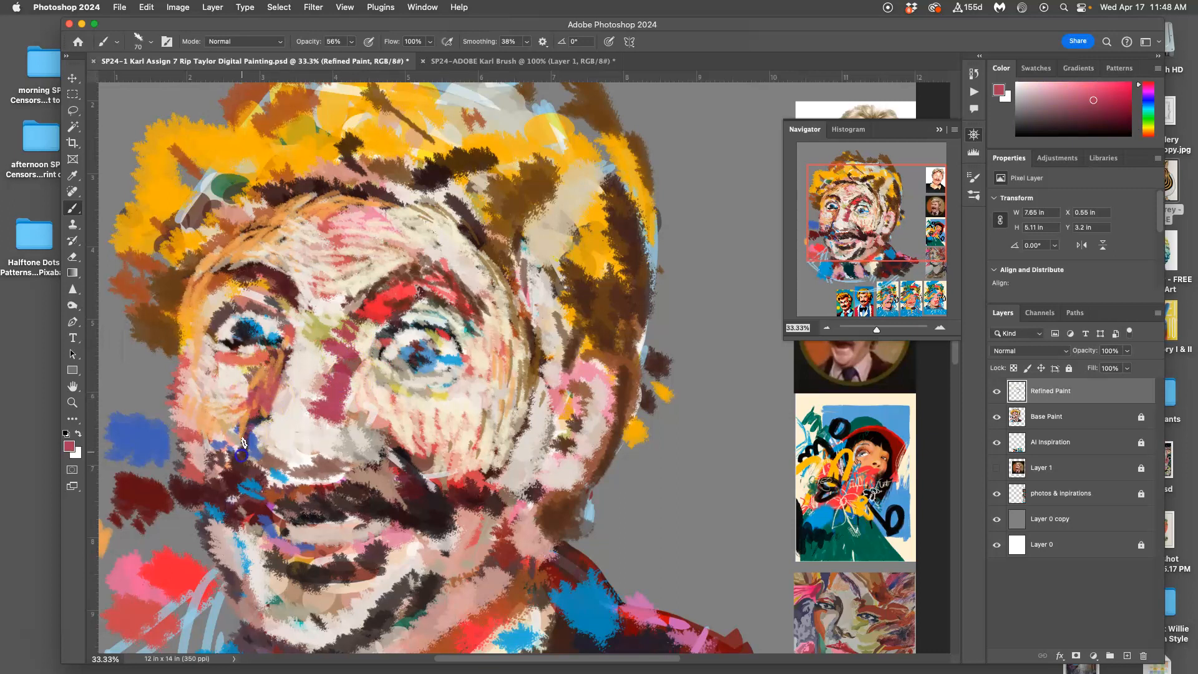
left_click(938, 129)
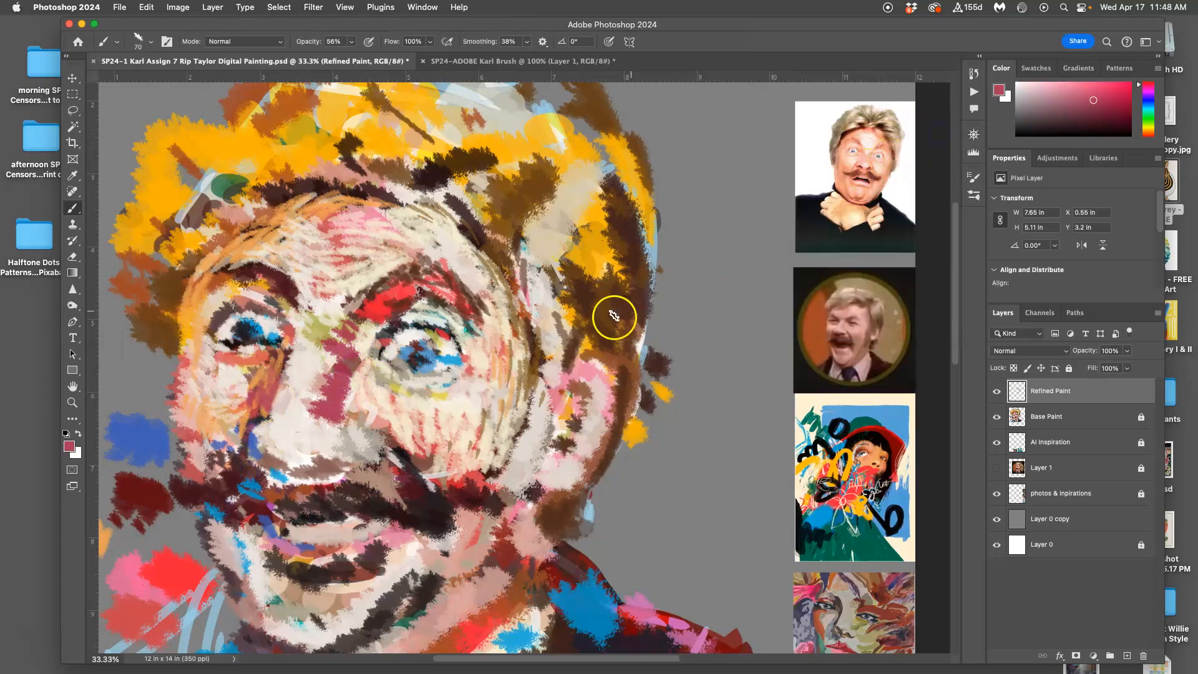
left_click_drag(531, 366, 558, 331)
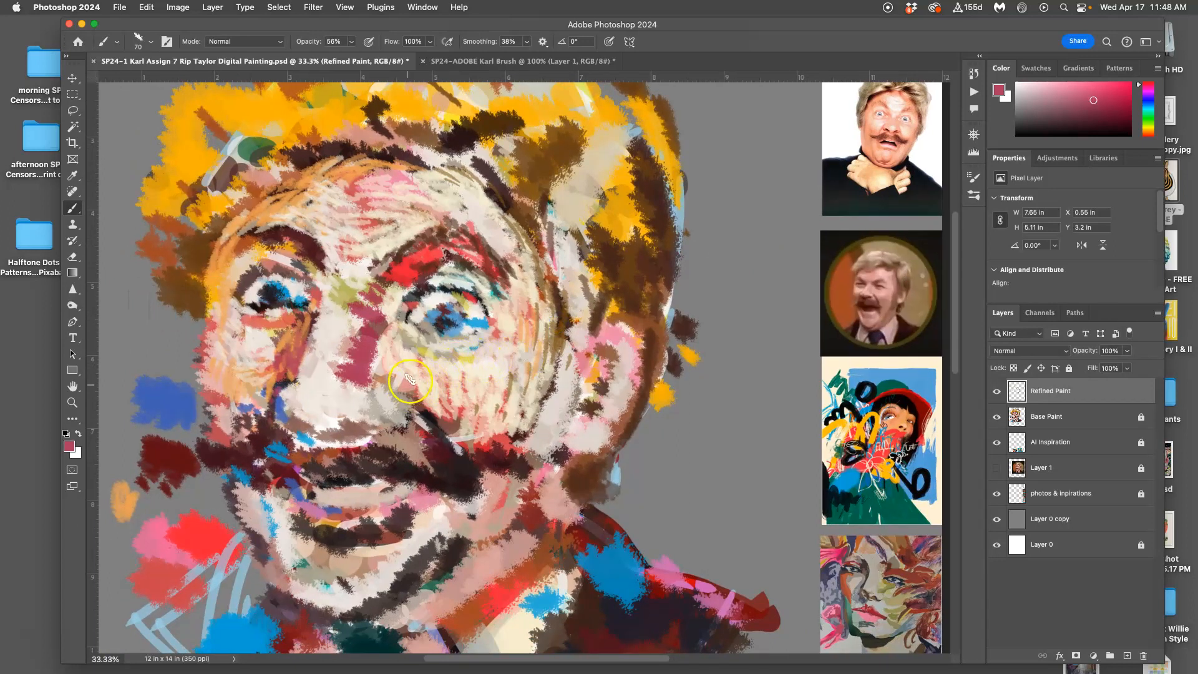
Step: Refine the right-hand eye with sampled reddish-brown lid lines, a dark pupil and off-white highlights
left_click(448, 431, "alt")
mouse_move(438, 337)
left_mouse_down()
mouse_move(415, 324)
mouse_move(490, 335)
mouse_move(458, 350)
mouse_move(437, 337)
mouse_move(485, 333)
mouse_move(455, 336)
mouse_move(425, 308)
mouse_move(430, 295)
mouse_move(416, 298)
mouse_move(445, 287)
mouse_move(412, 303)
mouse_move(453, 292)
left_mouse_up()
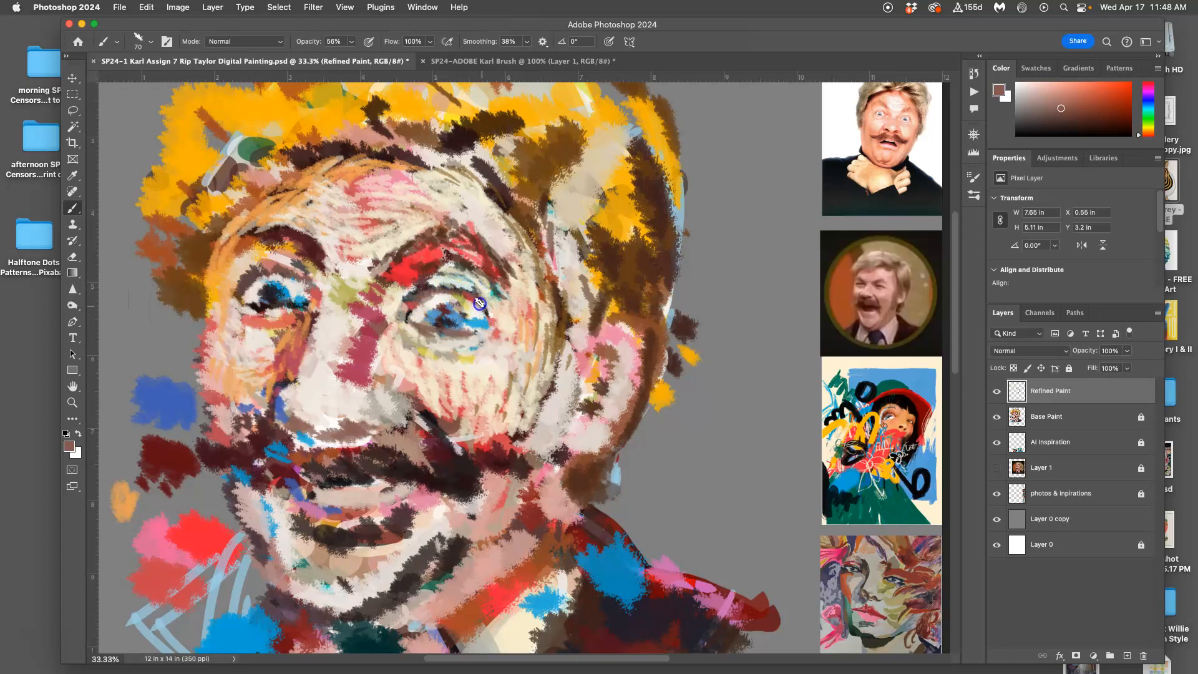
left_click(409, 315)
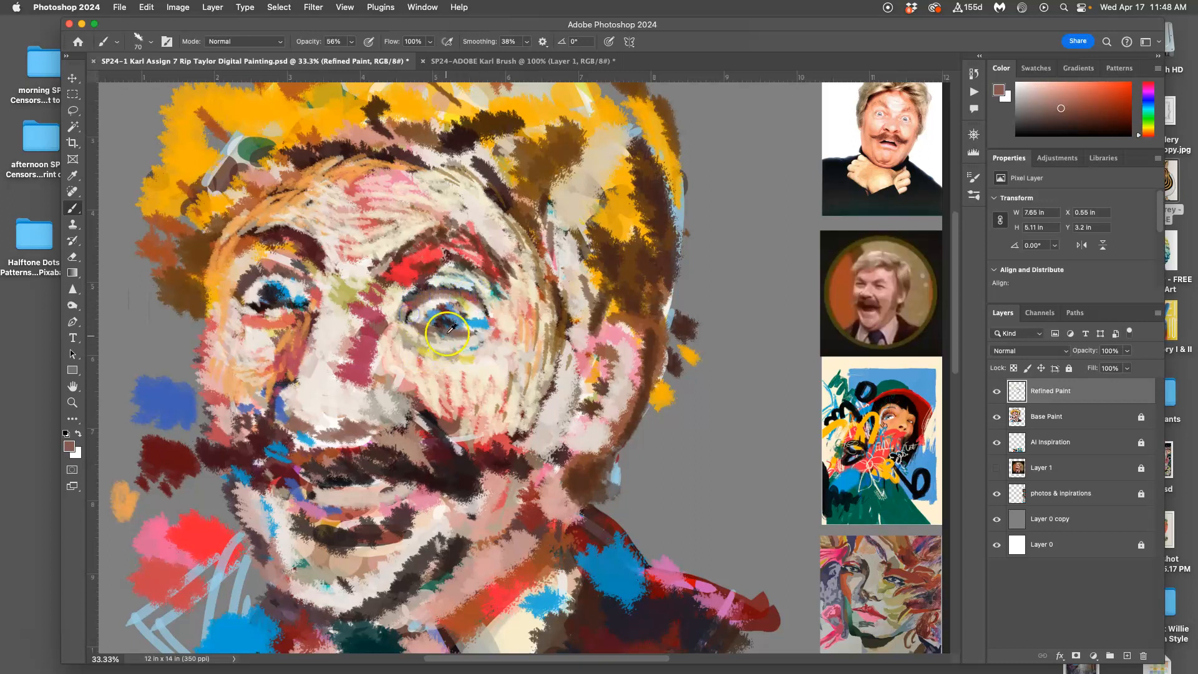
left_click(447, 483, "alt")
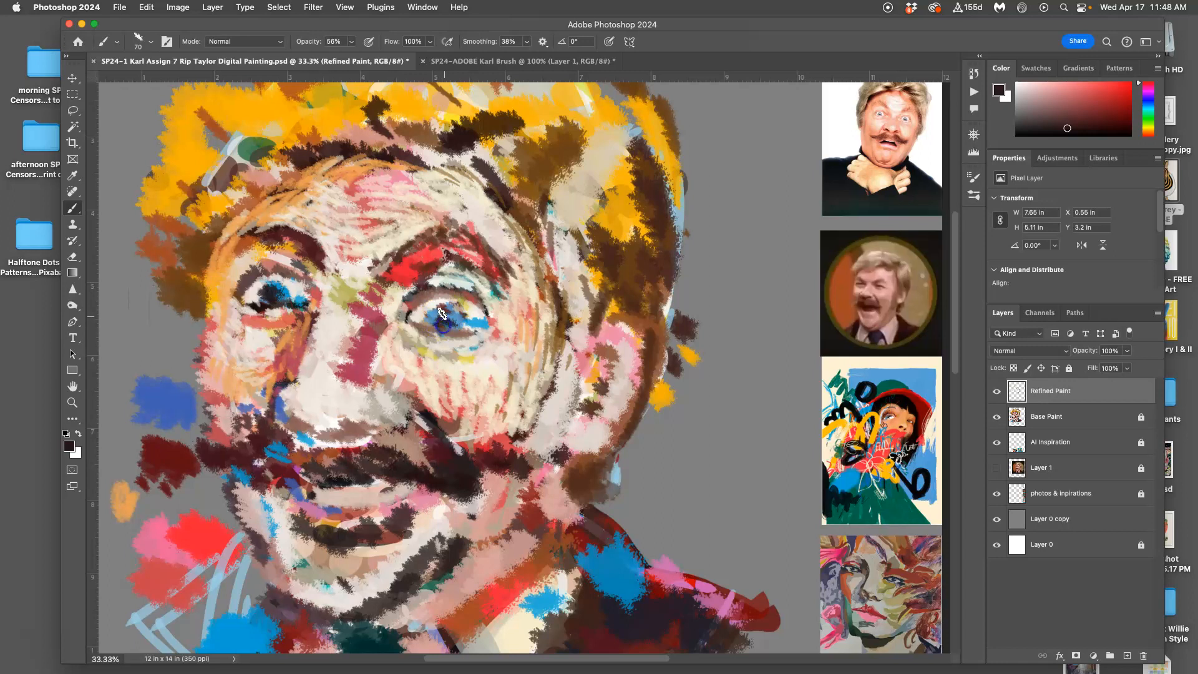
left_click(472, 306, "alt")
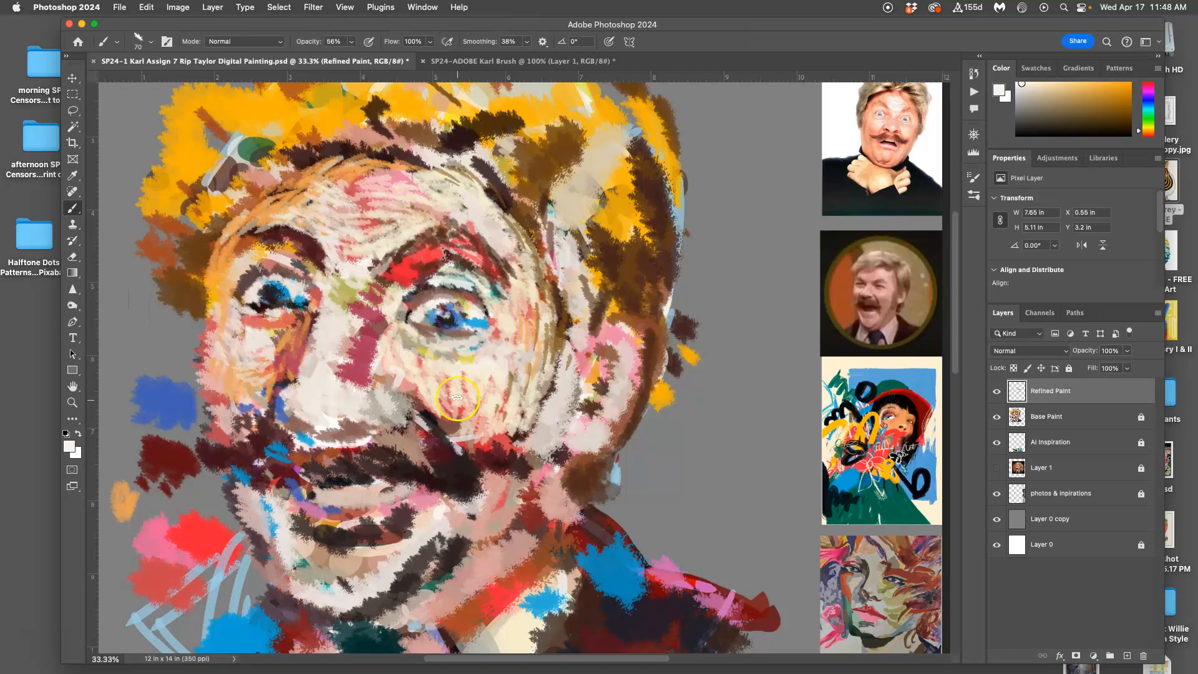
Step: Blend the skin around the outer corner of the right-hand eye with sampled peach and muted brown strokes
left_click_drag(423, 309, 425, 308)
left_click(520, 317, "alt")
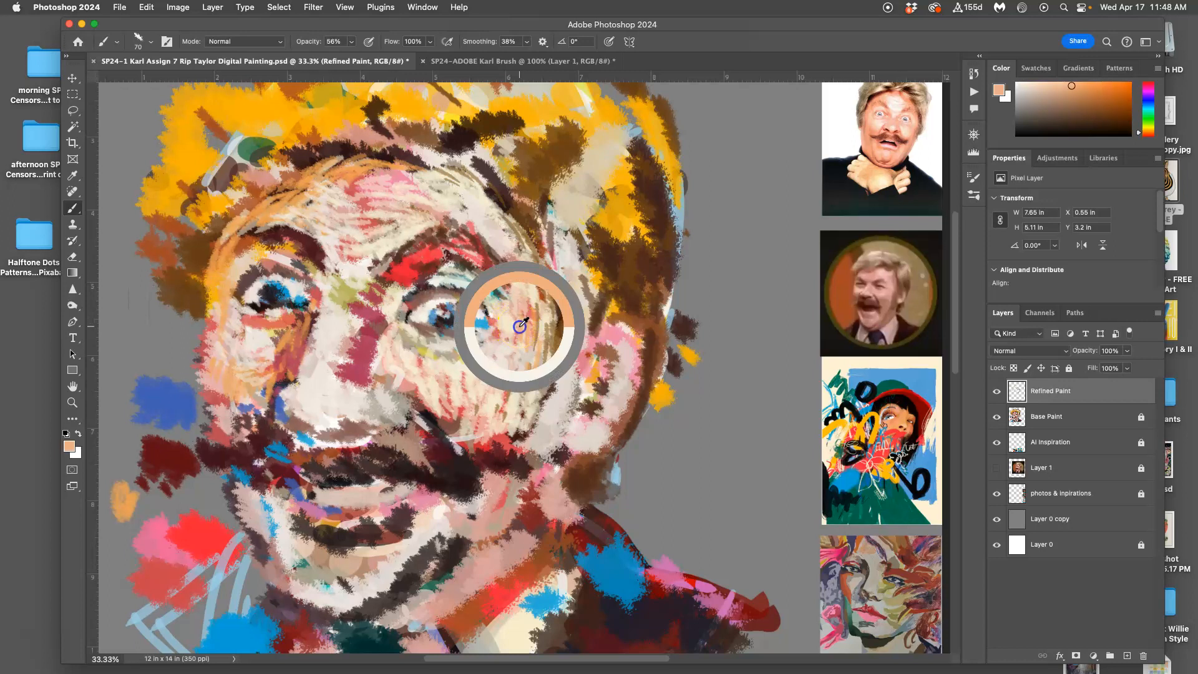
left_click(478, 302, "alt")
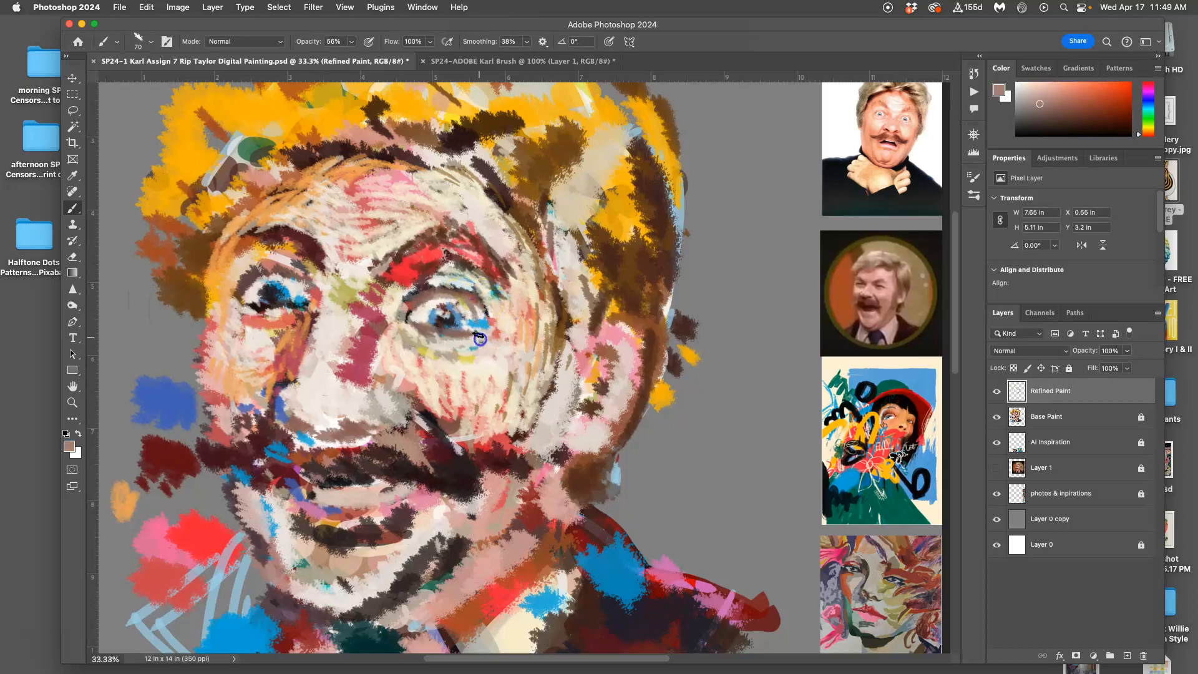
left_click(489, 311, "alt")
left_click(521, 322, "alt")
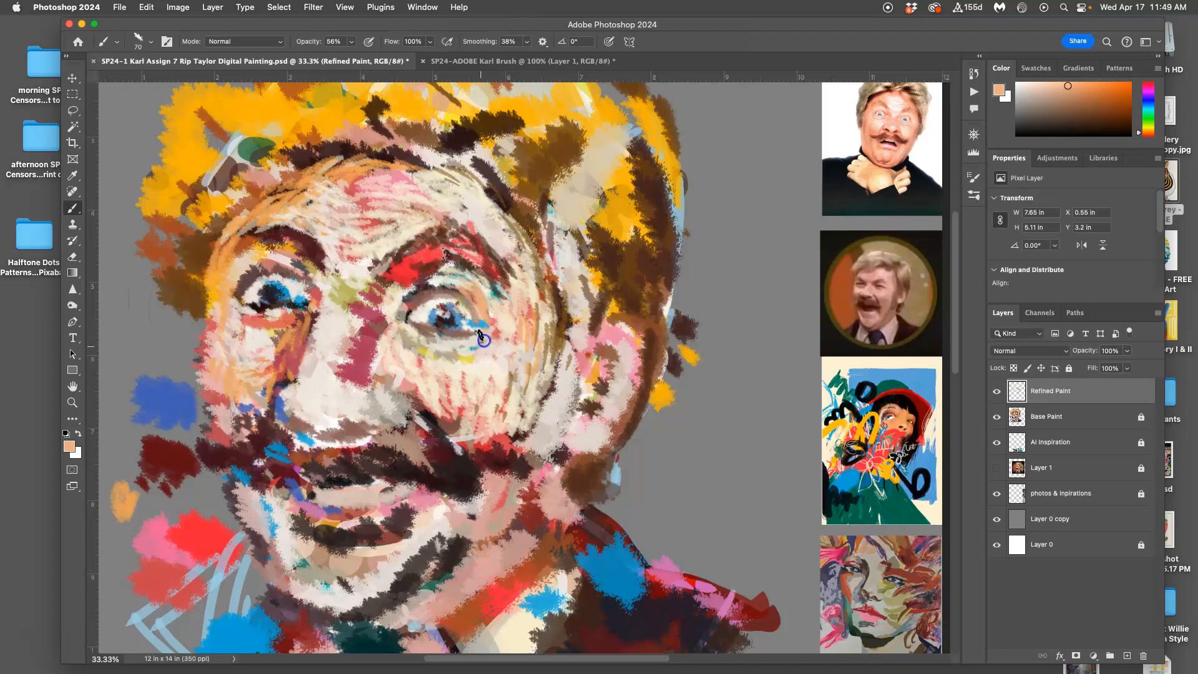
Step: Lighten the skin around the right-hand eye with sampled light grey and off-white strokes, and add orange strokes beneath it
left_click(454, 284, "alt")
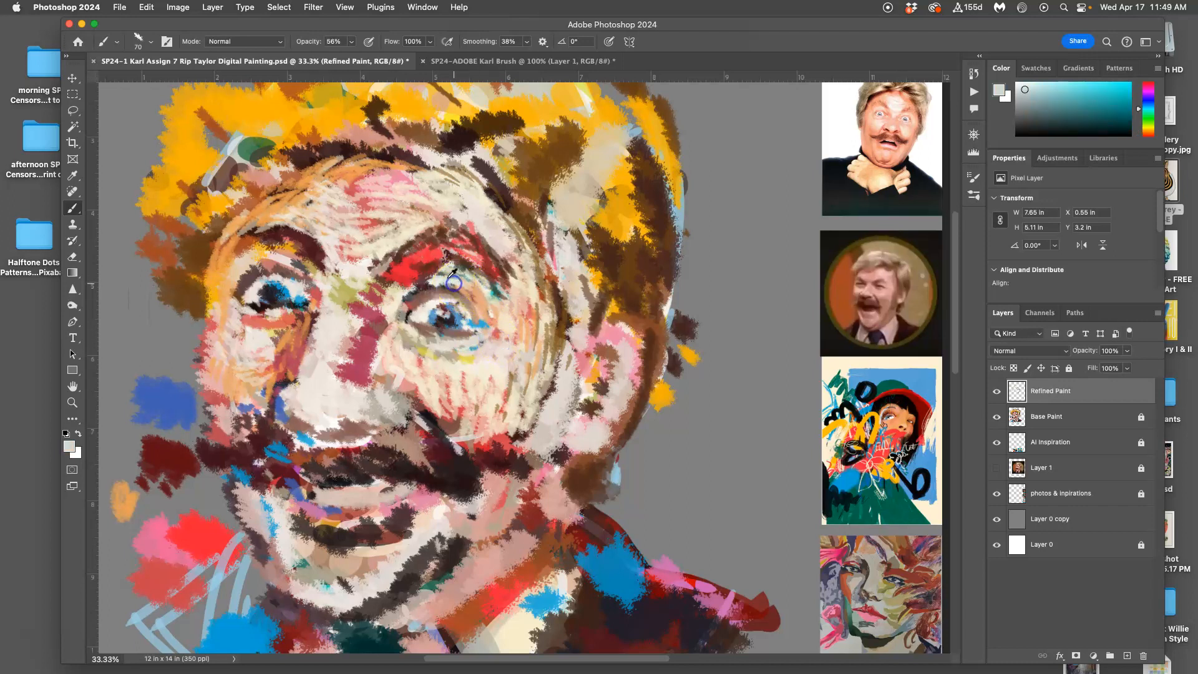
left_click(440, 279, "alt")
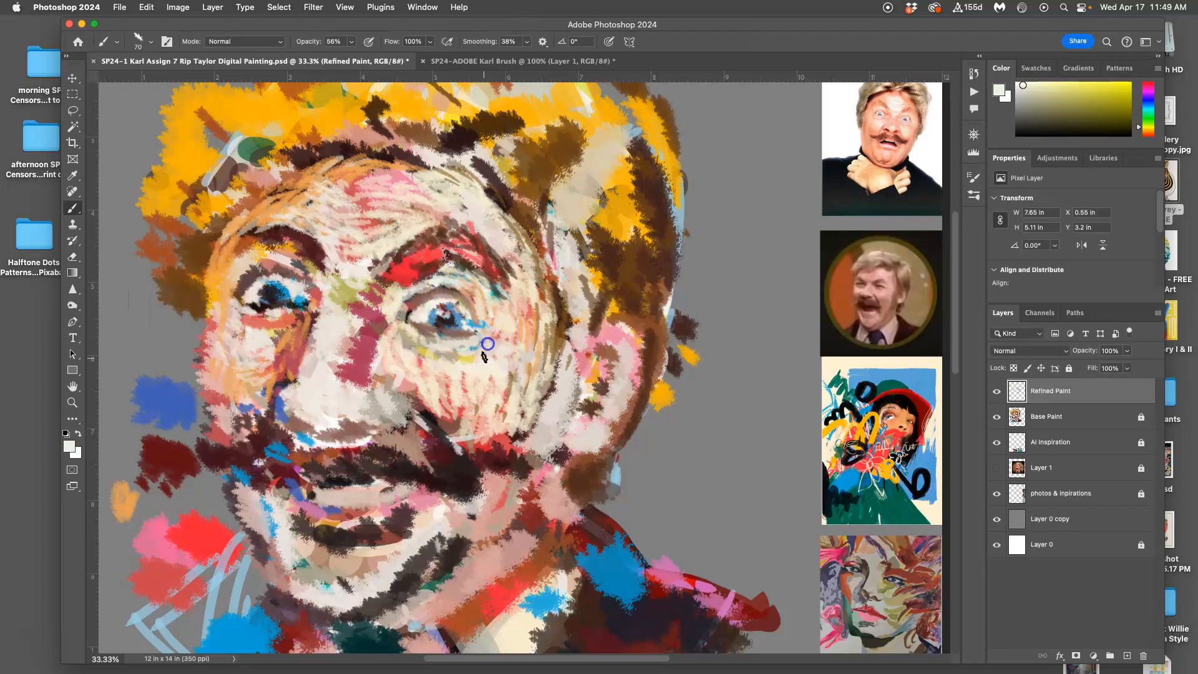
left_click(497, 322, "alt")
left_click(530, 368, "alt")
left_click(125, 505, "alt")
left_click_drag(422, 327, 452, 331)
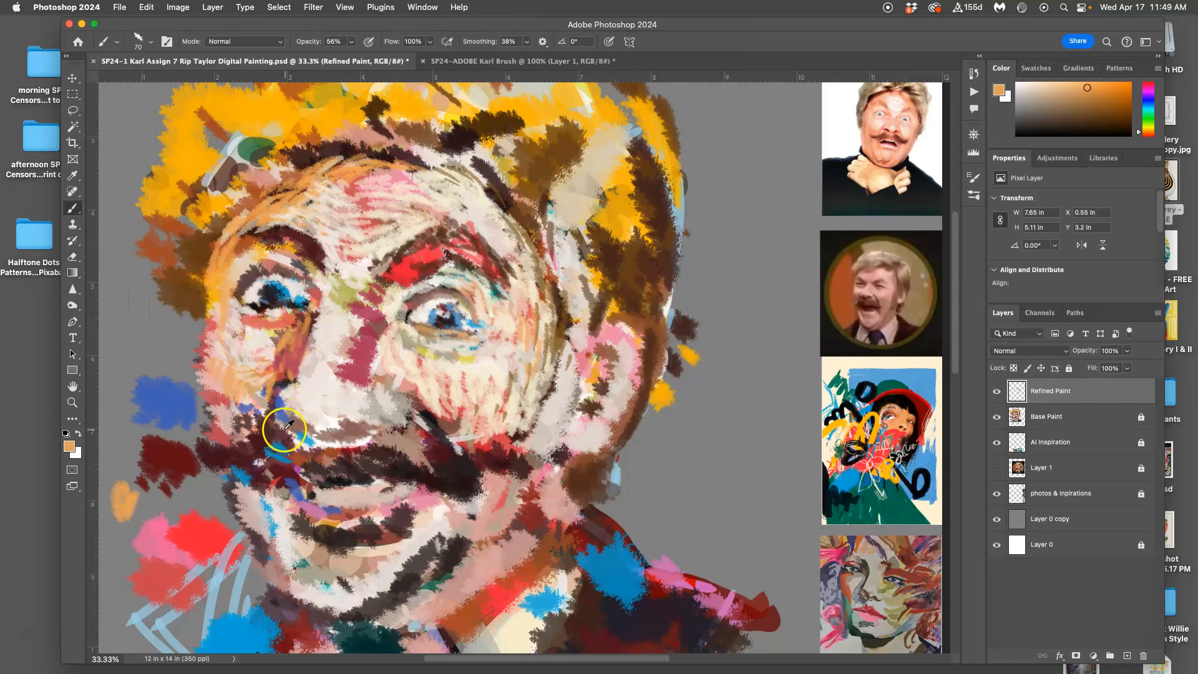
Step: Dab a sampled blue swatch on the grey background beside the portrait and add blue strokes to the right-hand eye
left_click(304, 441, "alt")
mouse_move(114, 453)
left_mouse_down()
mouse_move(121, 434)
mouse_move(105, 448)
left_mouse_up()
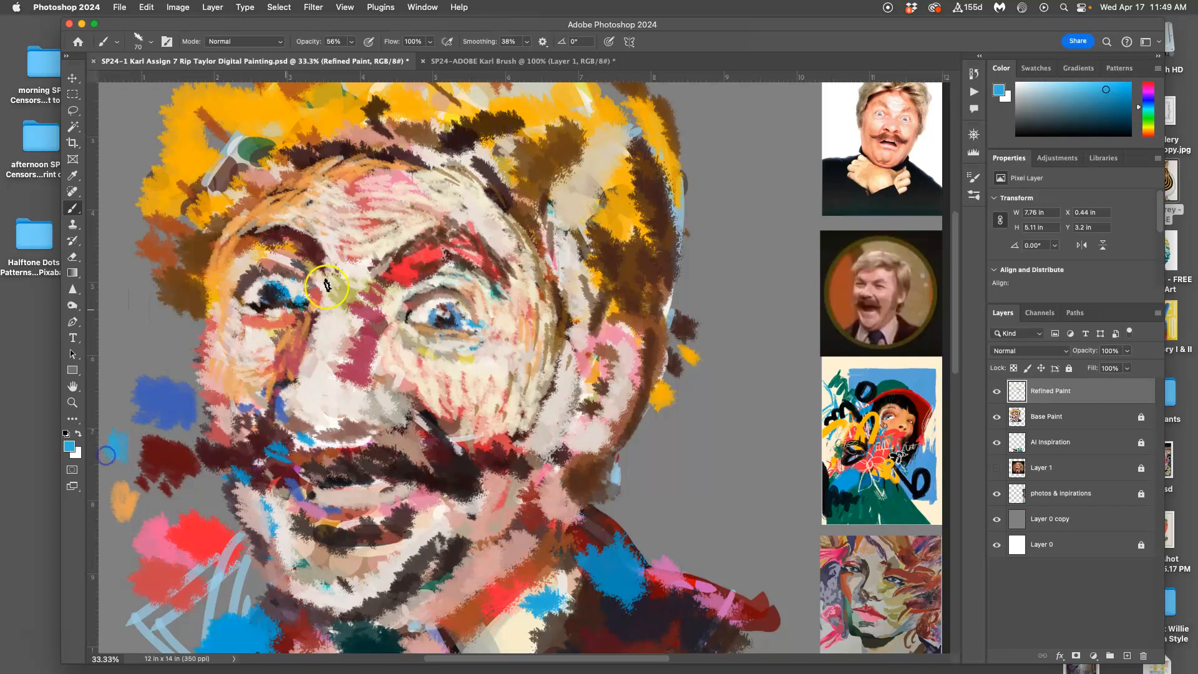
mouse_move(442, 307)
left_mouse_down()
mouse_move(428, 312)
mouse_move(419, 297)
left_mouse_up()
Step: Paint strokes in the eyebrow's sampled red at the inner corner of the right-hand eye and on the cheek below it
left_click(409, 269, "alt")
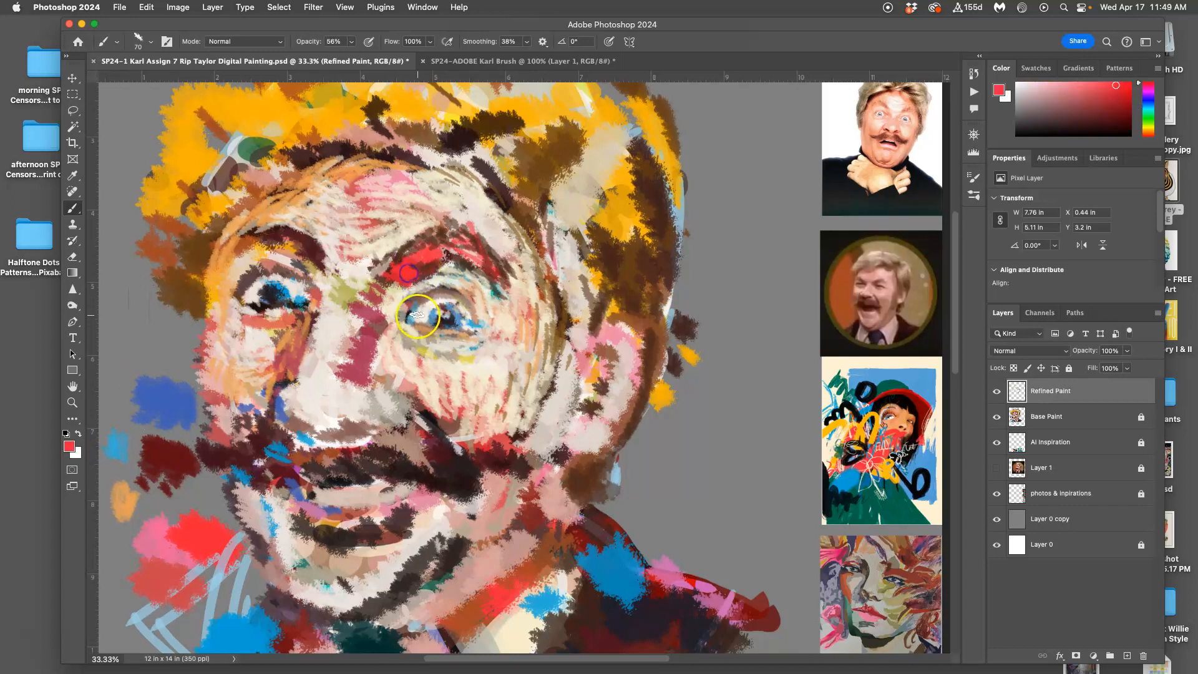
mouse_move(415, 309)
left_mouse_down()
mouse_move(447, 294)
mouse_move(421, 301)
left_mouse_up()
left_click_drag(399, 348, 417, 365)
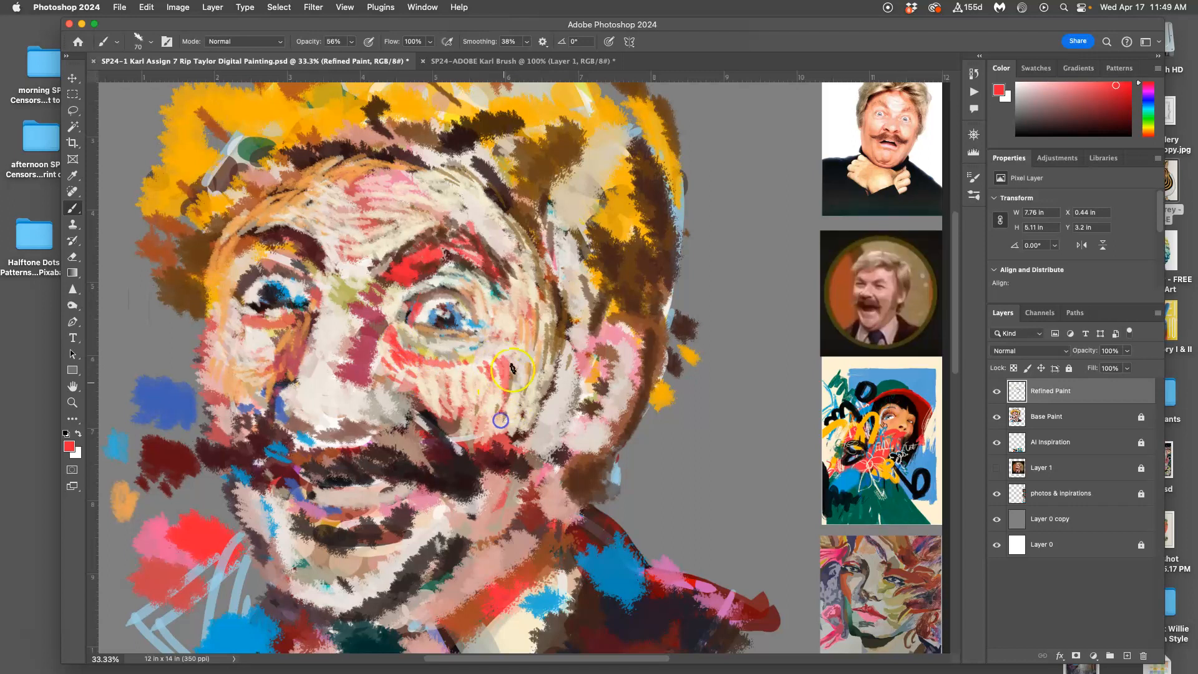
Step: Shade the outer edge of the right-hand cheek down to the jaw with sampled reddish-brown and red strokes
left_click(583, 465, "alt")
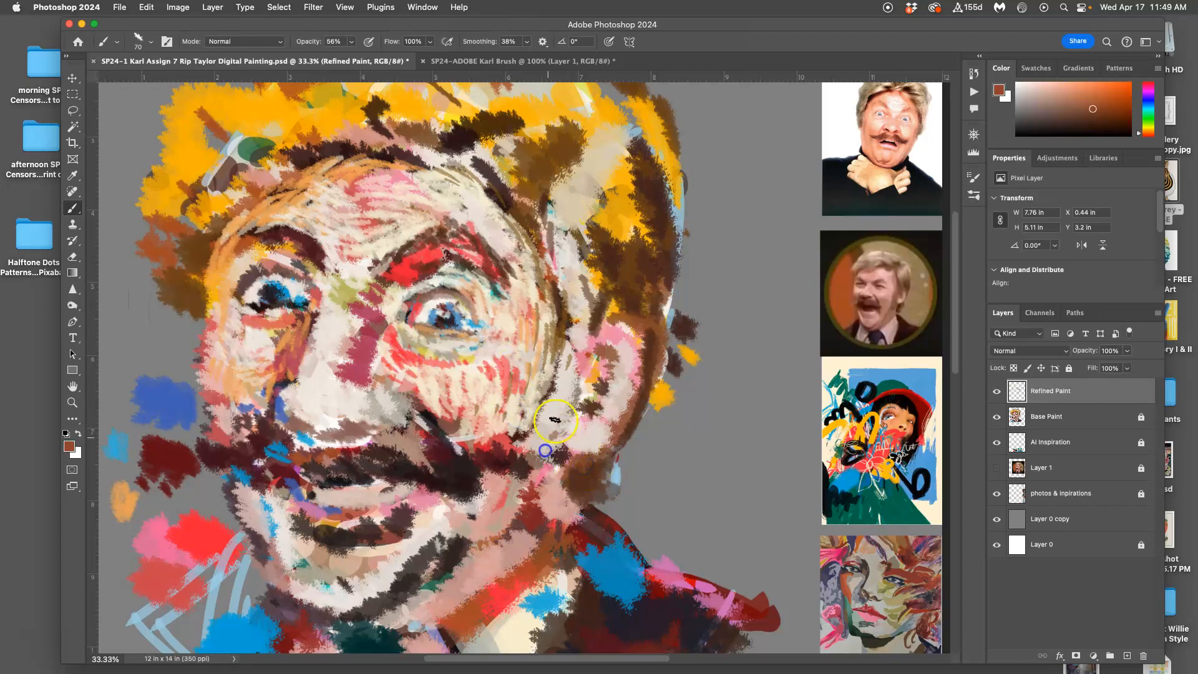
mouse_move(541, 393)
left_mouse_down()
mouse_move(524, 507)
mouse_move(489, 540)
mouse_move(480, 523)
left_mouse_up()
left_click(503, 401, "alt")
mouse_move(504, 401)
left_mouse_down()
mouse_move(505, 461)
mouse_move(484, 483)
mouse_move(474, 471)
mouse_move(485, 502)
mouse_move(504, 499)
mouse_move(499, 538)
mouse_move(474, 557)
mouse_move(514, 478)
mouse_move(495, 462)
mouse_move(521, 328)
mouse_move(497, 455)
mouse_move(497, 433)
mouse_move(516, 450)
left_mouse_up()
Step: Add sampled peach and salmon strokes to the outer cheek and temple beside the right-hand eye
left_click(524, 373, "alt")
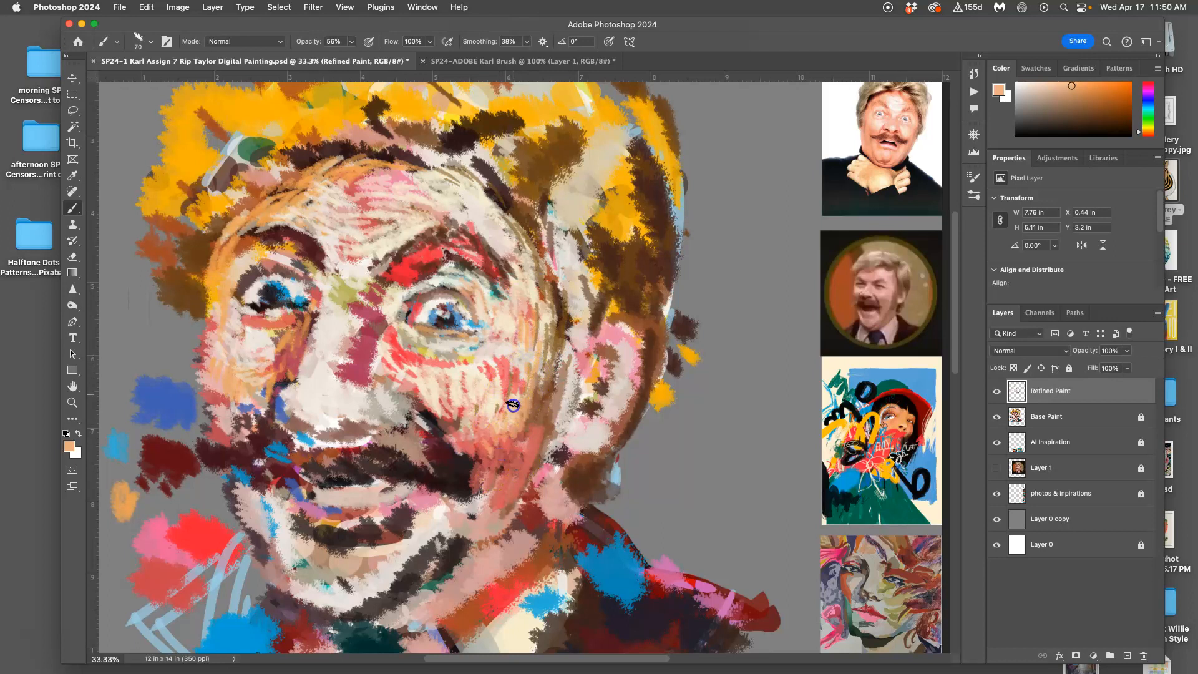
left_click(515, 377, "alt")
mouse_move(515, 378)
left_mouse_down()
mouse_move(503, 436)
mouse_move(516, 444)
mouse_move(555, 393)
mouse_move(551, 374)
mouse_move(552, 393)
left_mouse_up()
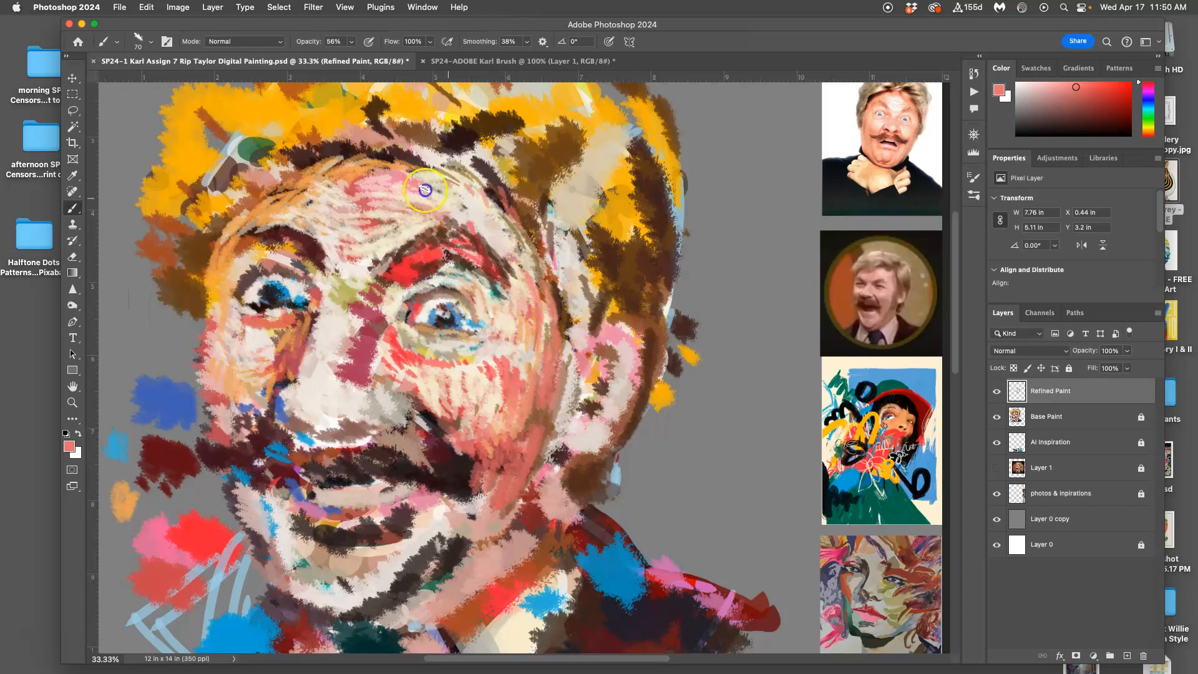
Step: Paint salmon strokes across the forehead above both eyebrows and along the side of the nose
left_click_drag(465, 237, 448, 232)
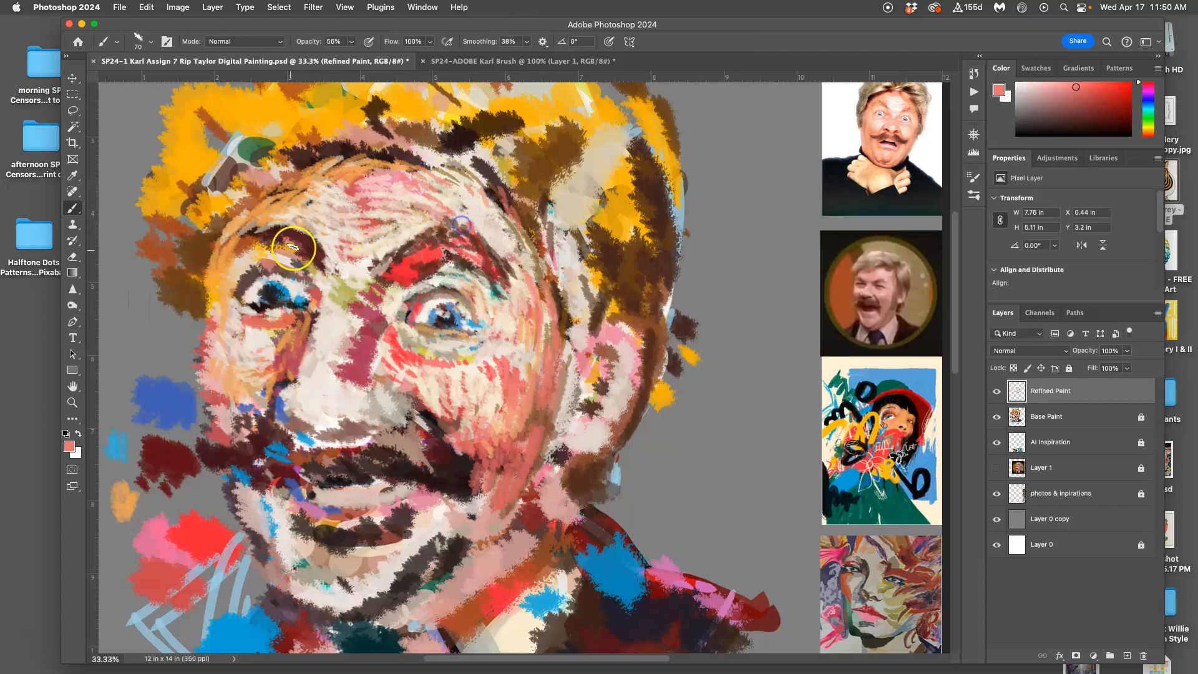
left_click_drag(285, 213, 306, 183)
left_click_drag(377, 331, 391, 346)
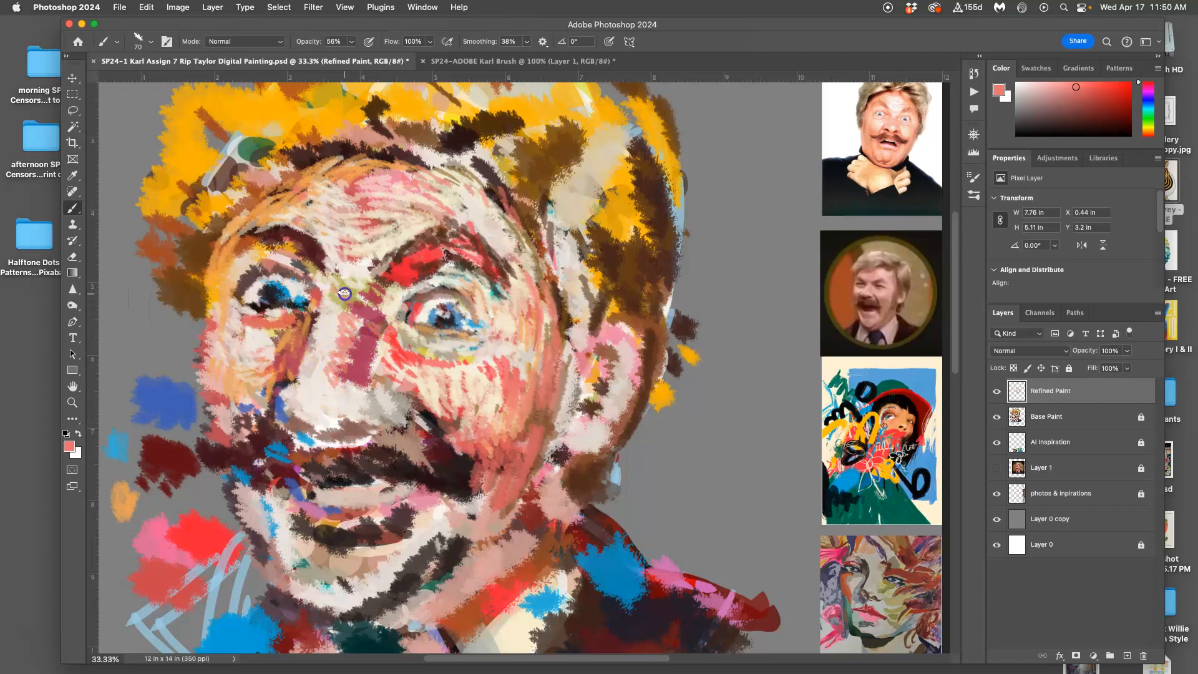
Step: Paint orange strokes on the cheek below the right-hand eye and sampled dark strokes beside the right-hand nostril
left_click(132, 500, "alt")
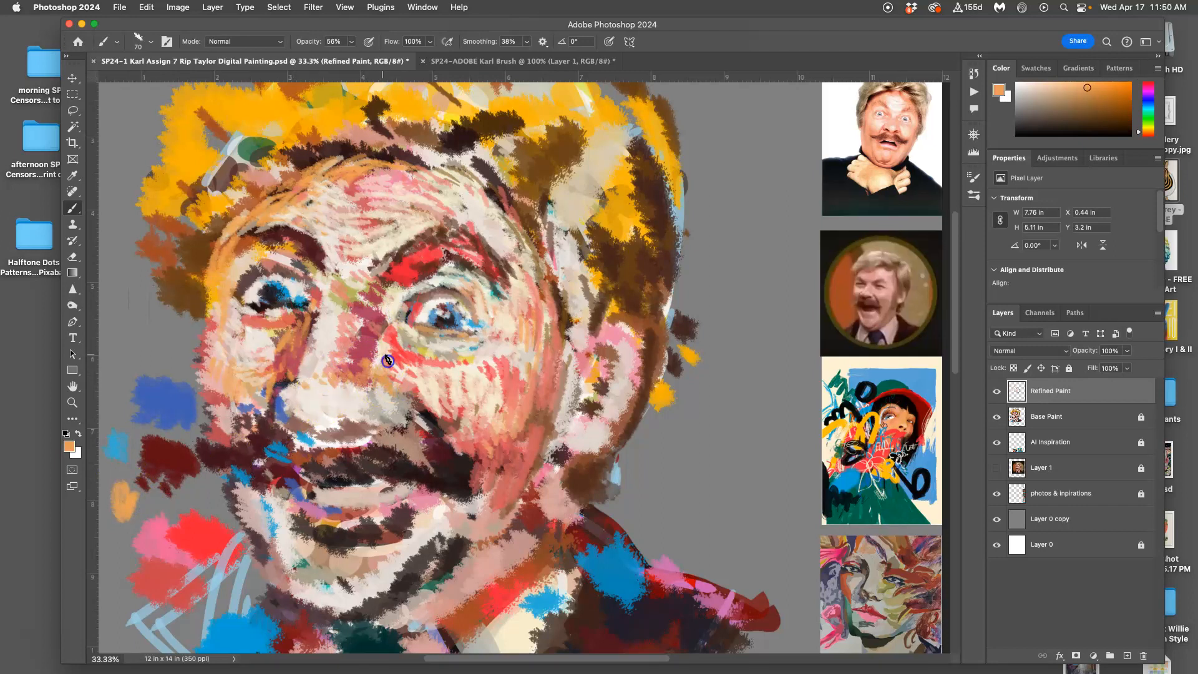
left_click_drag(415, 362, 428, 361)
left_click(425, 352, "alt")
left_click(414, 420, "alt")
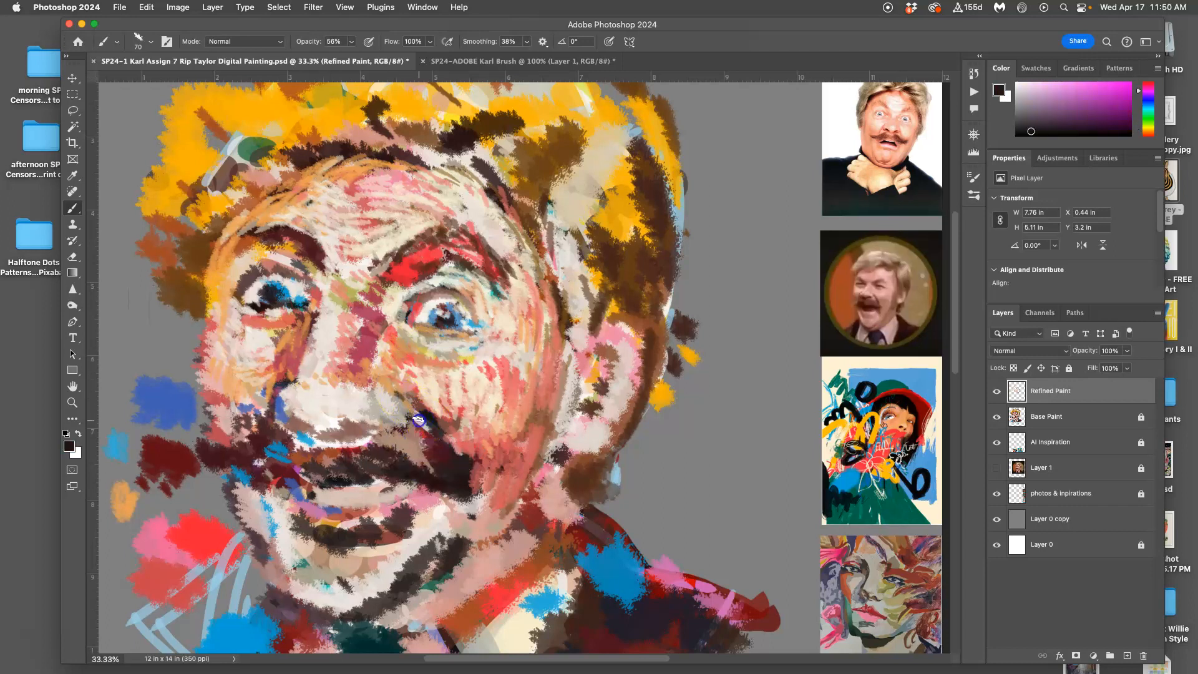
left_click(427, 416, "alt")
left_click_drag(404, 399, 418, 408)
Step: Cover the lower right-hand cheek with sampled pale peach strokes from the nose down past the end of the moustache
left_click(455, 401, "alt")
left_click(428, 400, "alt")
left_click(437, 424, "alt")
left_click(442, 436, "alt")
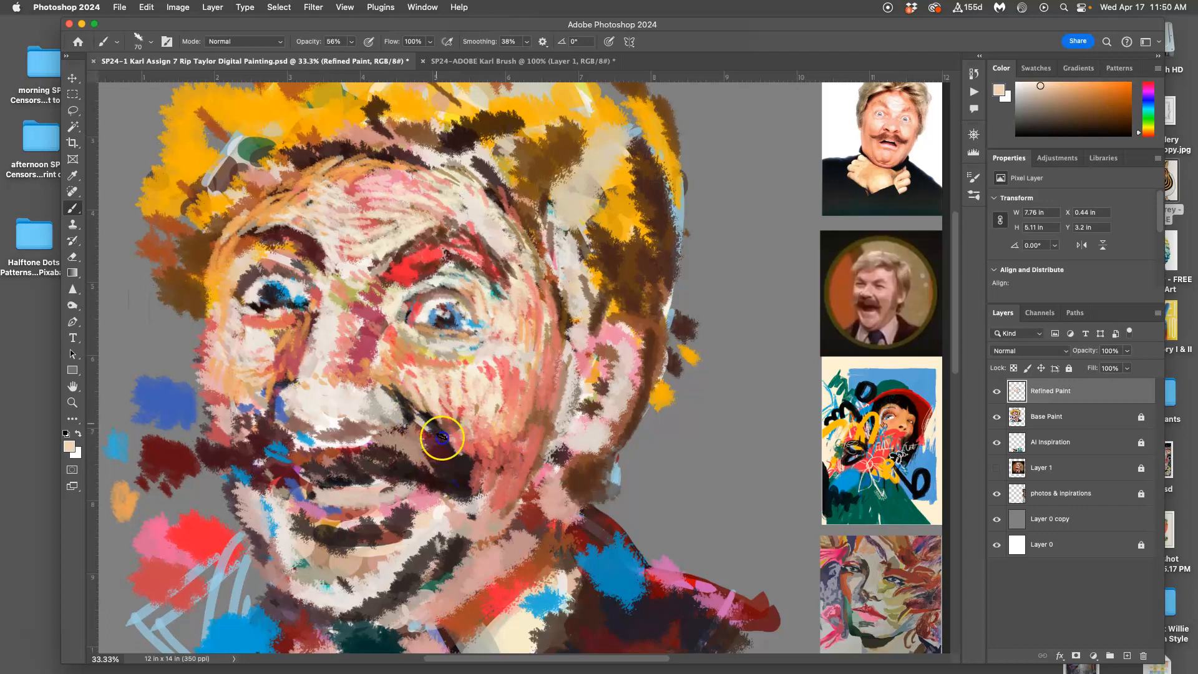
left_click_drag(454, 447, 473, 493)
mouse_move(447, 444)
left_mouse_down()
mouse_move(455, 503)
mouse_move(461, 474)
mouse_move(473, 519)
left_mouse_up()
left_click_drag(505, 453, 476, 515)
left_click_drag(516, 429, 485, 507)
mouse_move(487, 459)
left_mouse_down()
mouse_move(477, 519)
mouse_move(455, 492)
left_mouse_up()
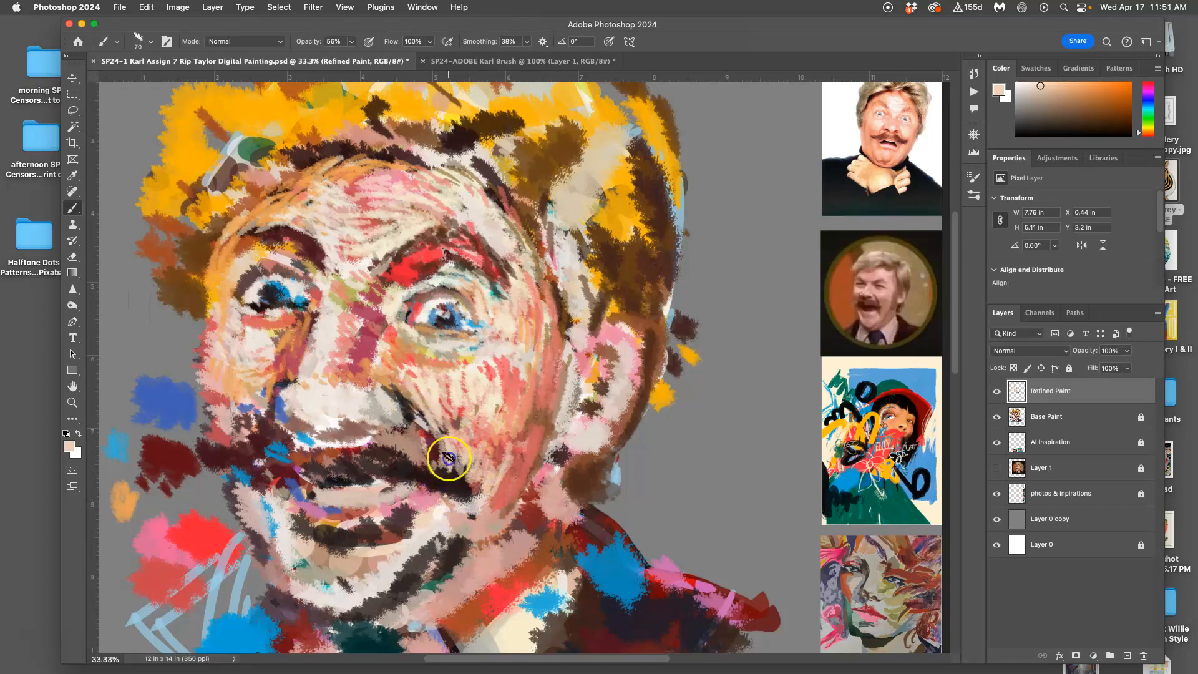
left_click_drag(445, 458, 453, 470)
left_click_drag(458, 410, 466, 478)
left_click_drag(477, 434, 488, 513)
Step: Compare the painting with the Base Paint layer hidden and with the Refined Paint layer hidden, restoring both
left_click(996, 418)
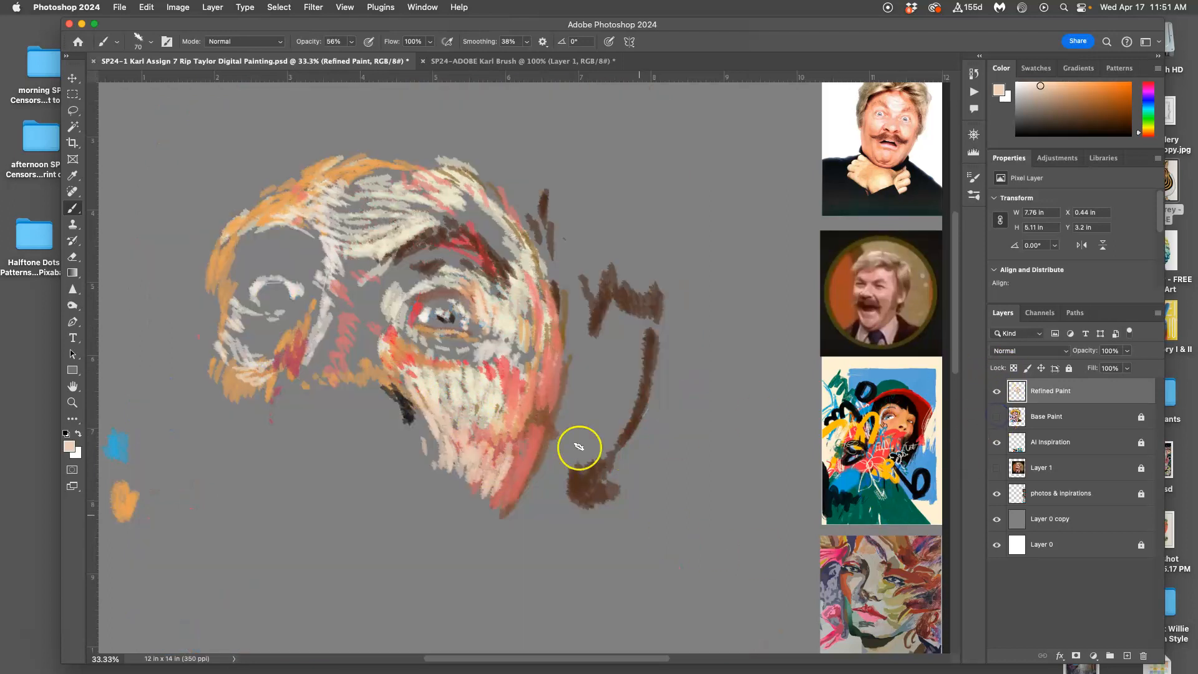
left_click(997, 417)
left_click(997, 392)
left_click(996, 392)
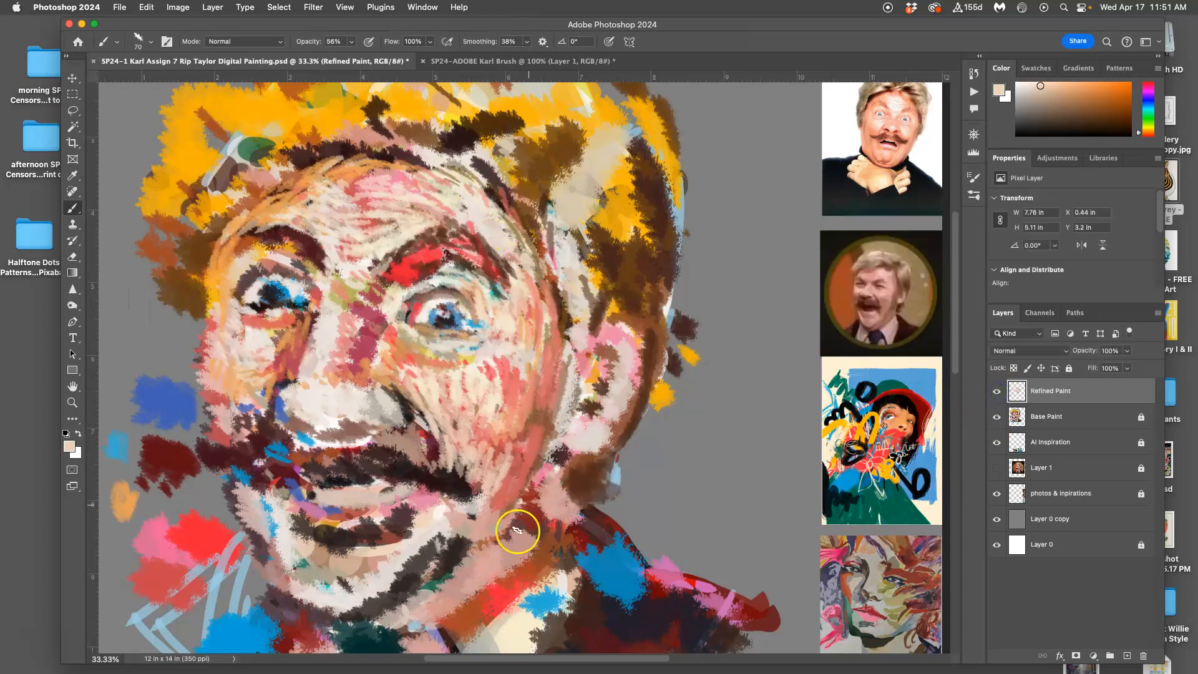
Step: Refine the left-hand eye with pale peach strokes beneath it and sampled dark, red and brown strokes around its lids
mouse_move(308, 340)
left_mouse_down()
mouse_move(284, 346)
mouse_move(291, 331)
left_mouse_up()
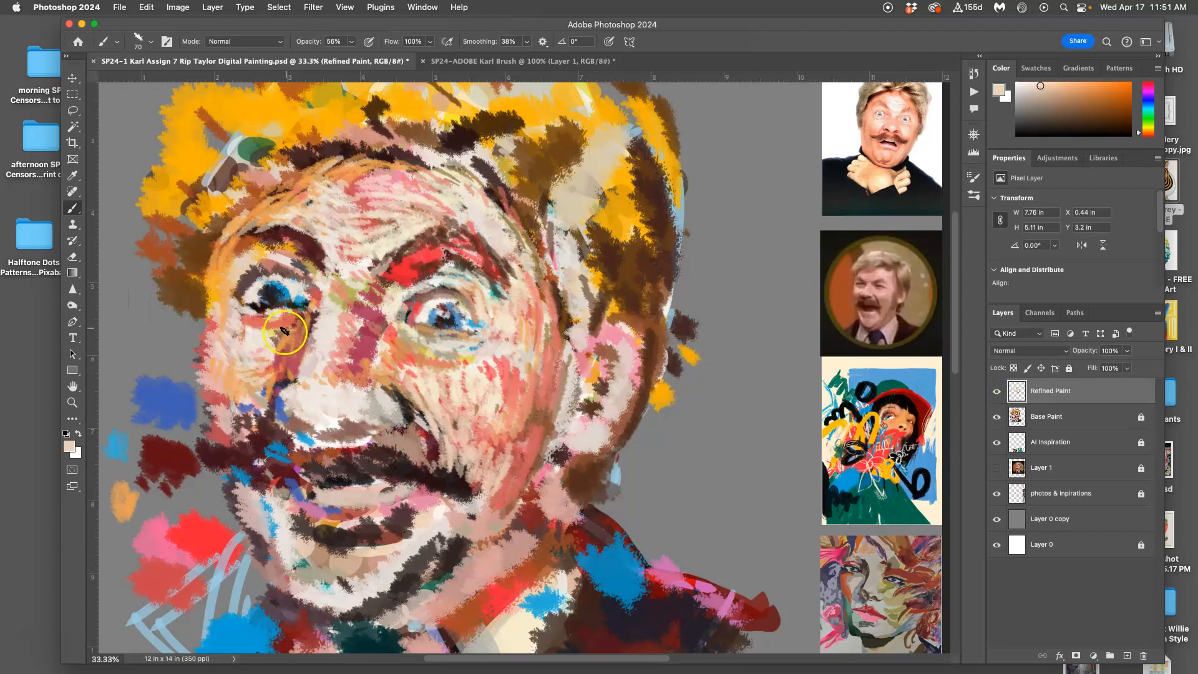
left_click(417, 309, "alt")
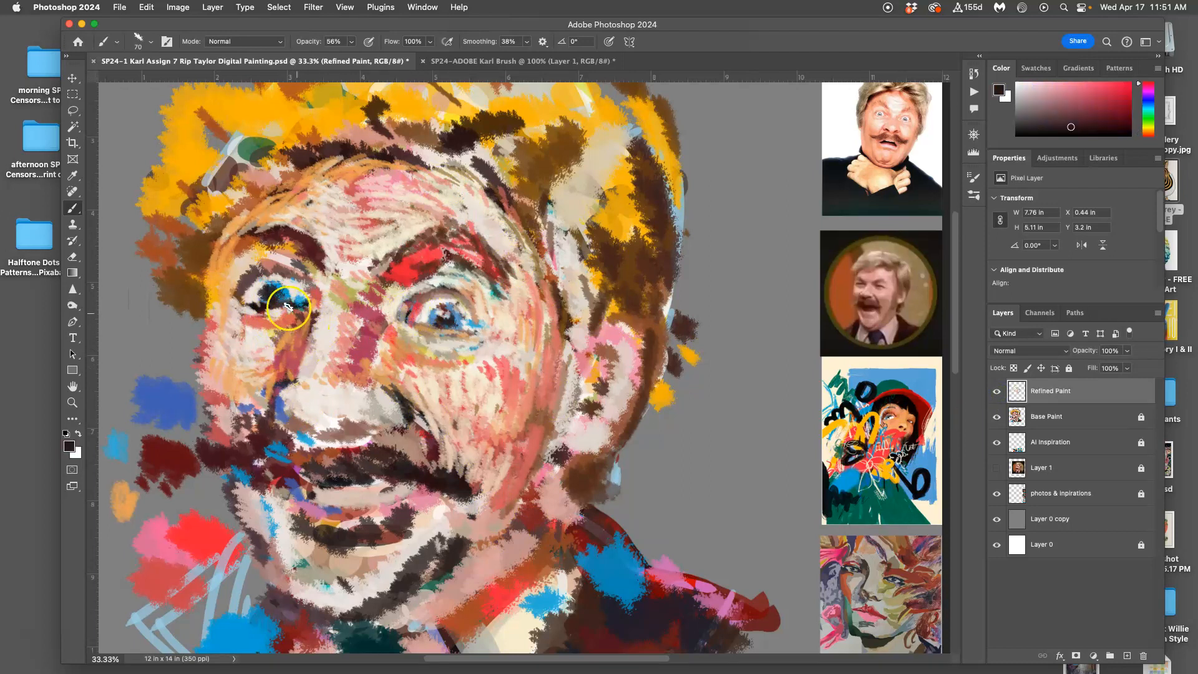
left_click_drag(305, 289, 305, 294)
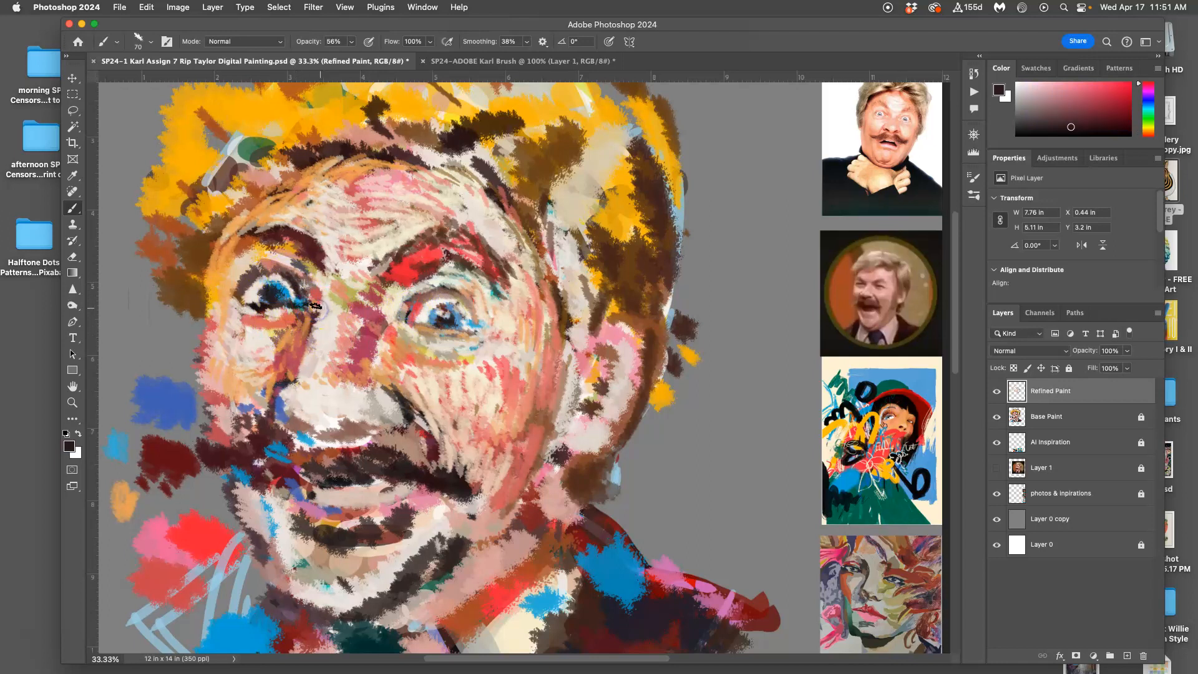
left_click_drag(311, 287, 297, 301)
left_click(306, 291, "alt")
left_click(319, 294, "alt")
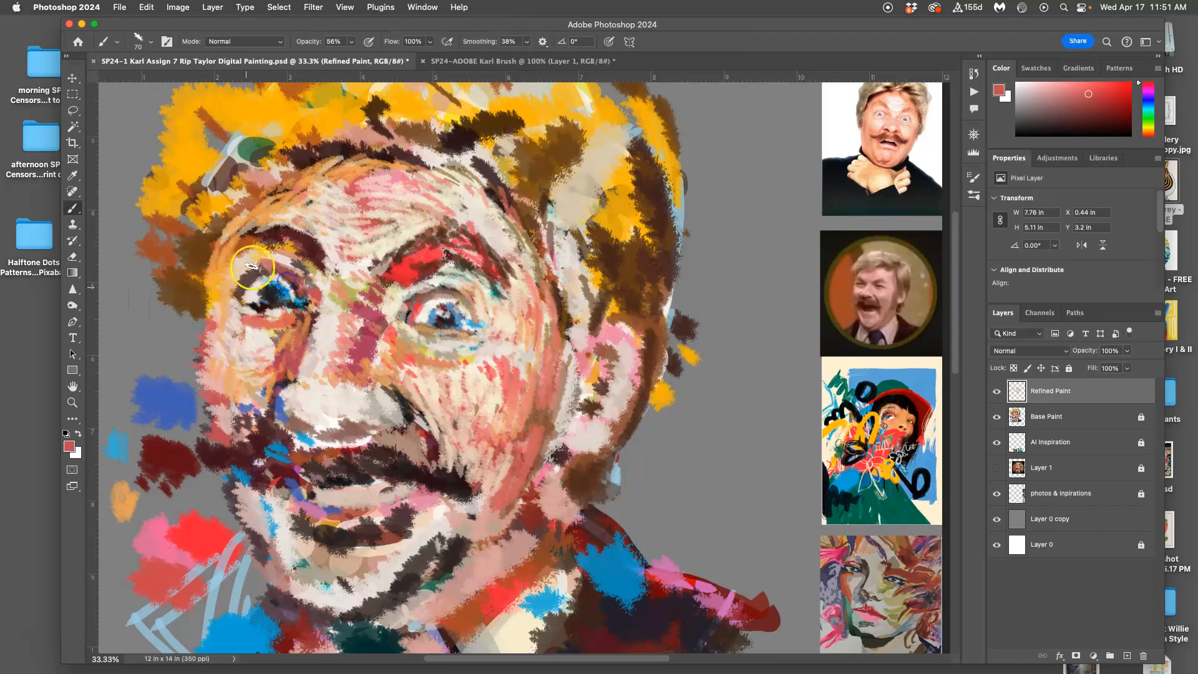
left_click(463, 325, "alt")
Step: Darken the outer edge of the face beside the left-hand eye with sampled brown strokes from temple to cheek
left_click(563, 325, "alt")
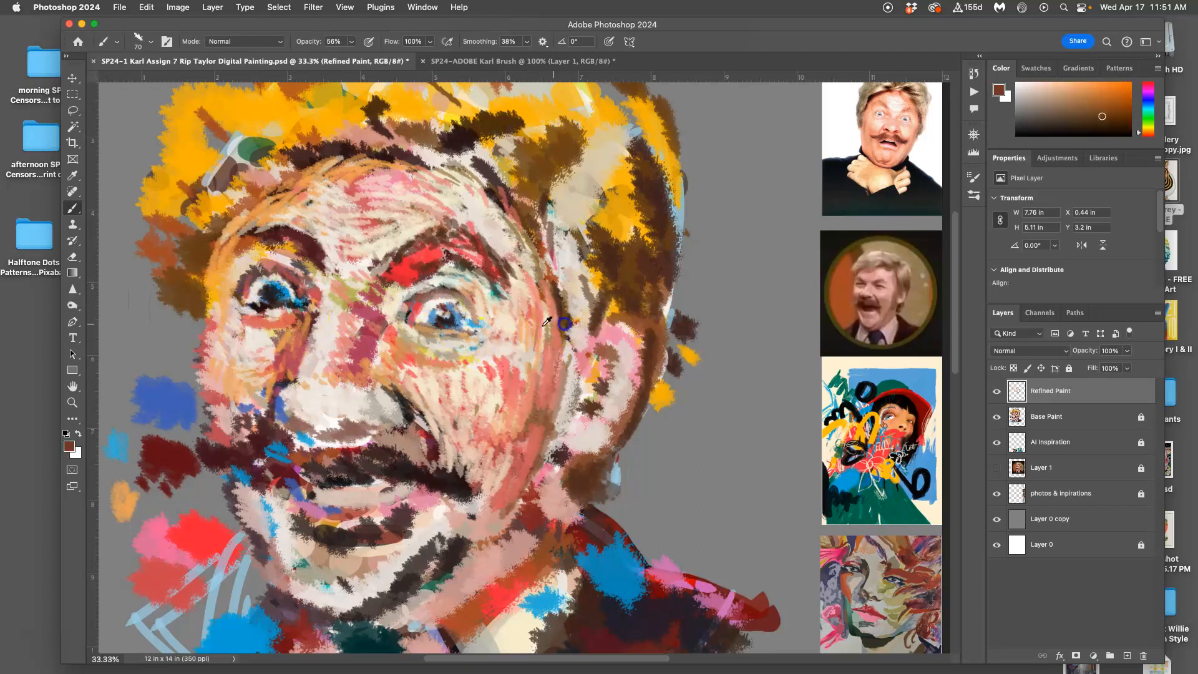
left_click_drag(213, 244, 204, 323)
left_click_drag(234, 231, 206, 361)
left_click_drag(219, 291, 209, 357)
left_click_drag(225, 262, 210, 337)
left_click_drag(219, 253, 204, 348)
Step: Deepen both eyebrows with sampled dark red and near-black strokes
left_click(279, 239, "alt")
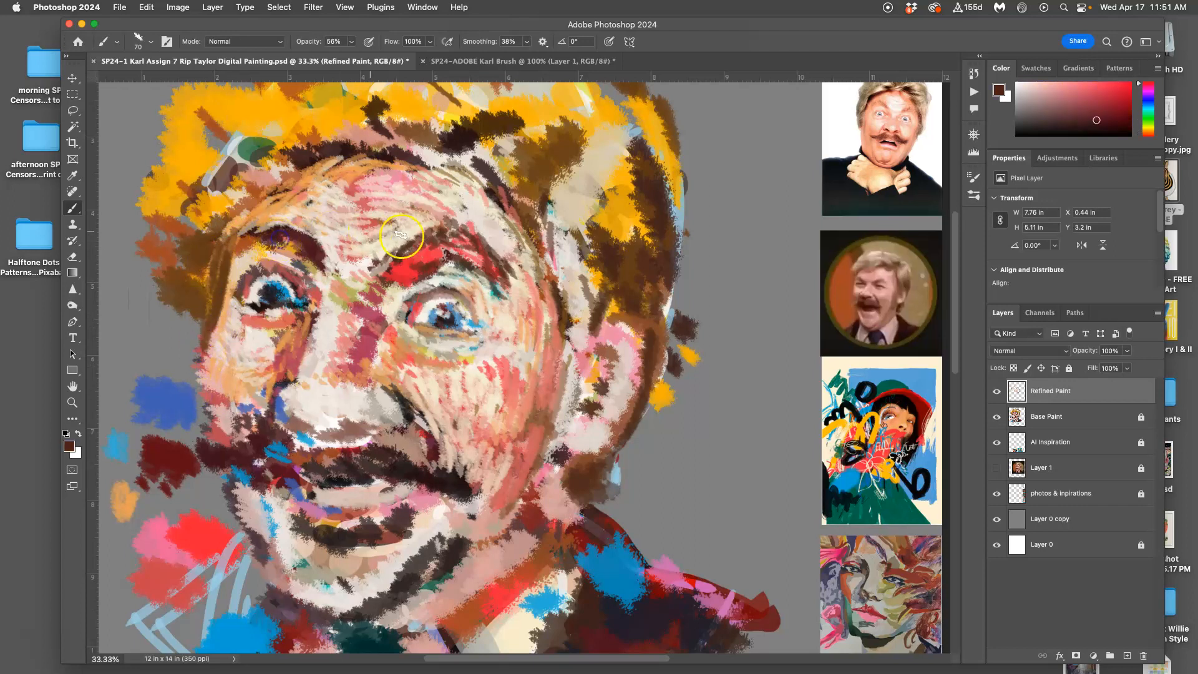
left_click_drag(417, 264, 428, 276)
mouse_move(451, 239)
left_mouse_down()
mouse_move(459, 134)
mouse_move(448, 200)
mouse_move(421, 270)
left_mouse_up()
left_click(458, 139, "alt")
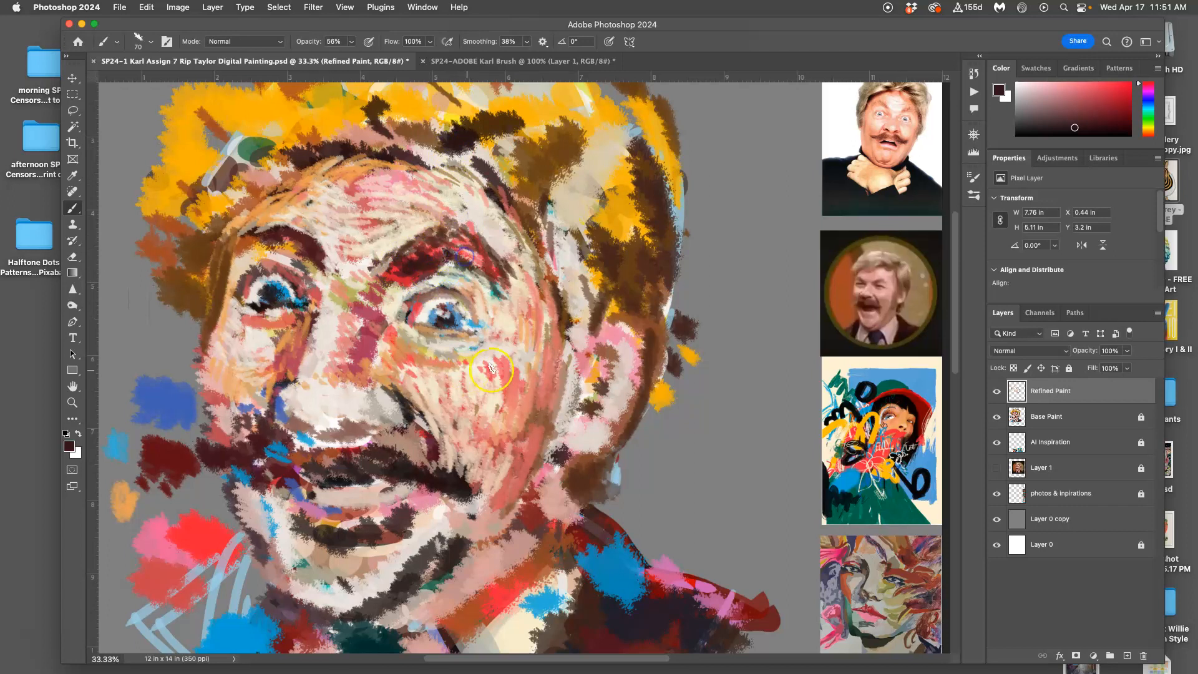
left_click_drag(284, 253, 316, 278)
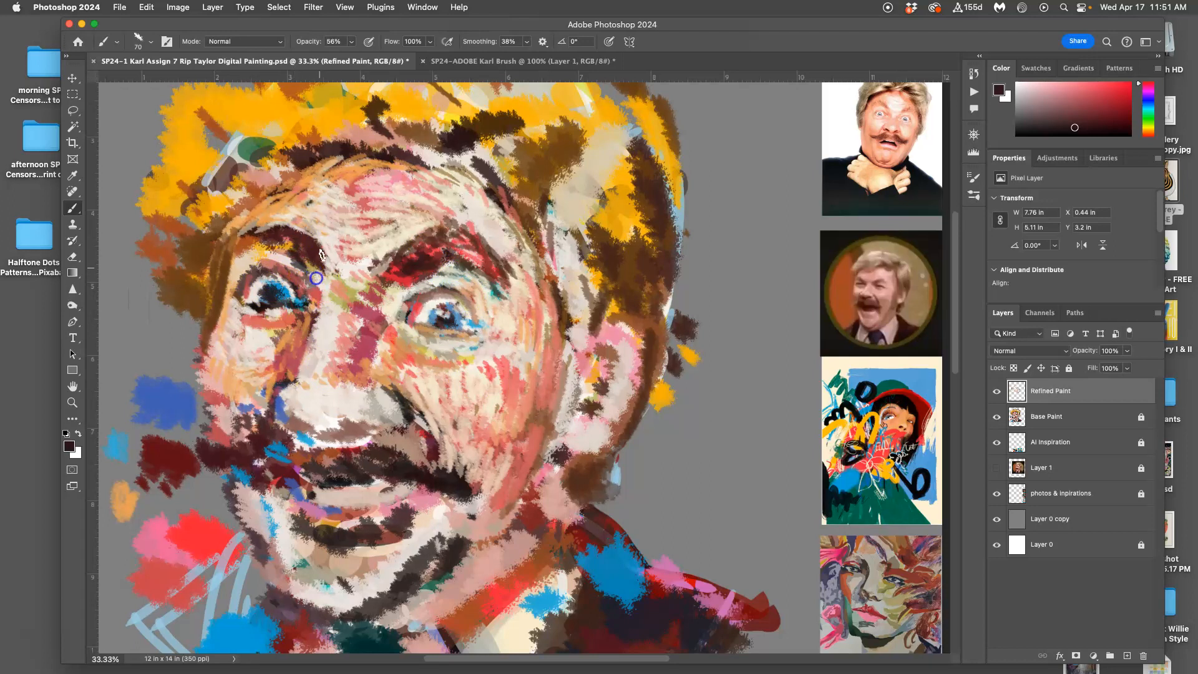
Step: Soften the inner end of the left-hand eyebrow with greyish pink, and shade the nose's left-hand side in dark reddish brown
left_click(381, 268, "alt")
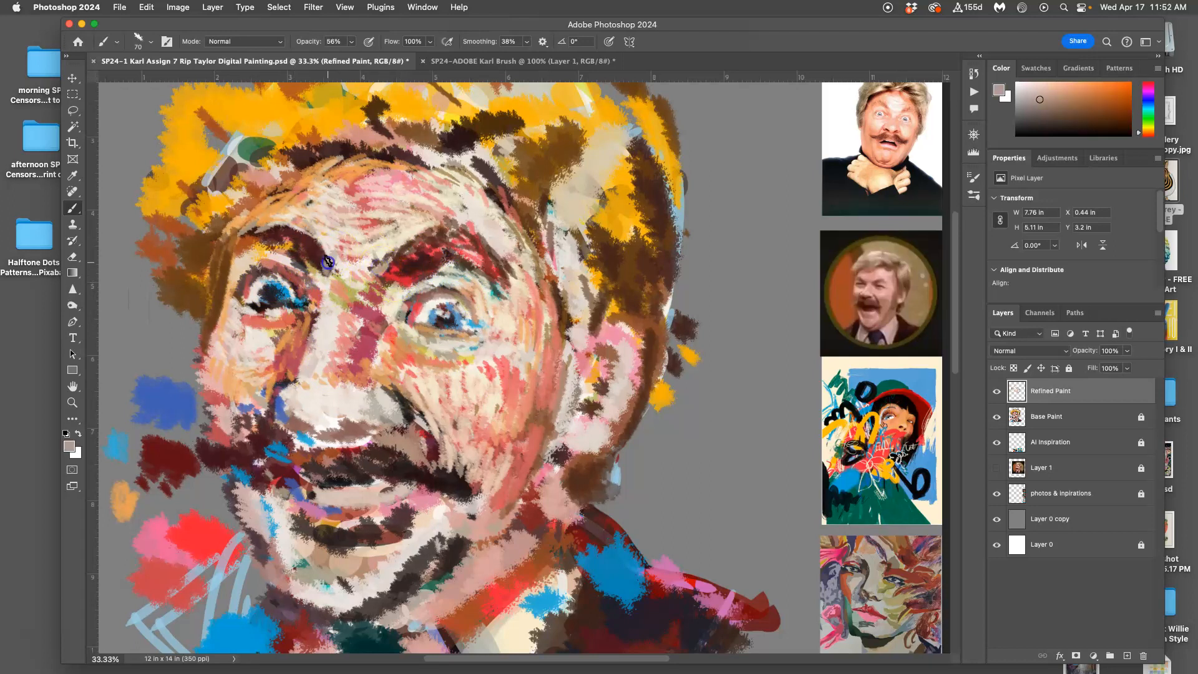
left_click(406, 273, "alt")
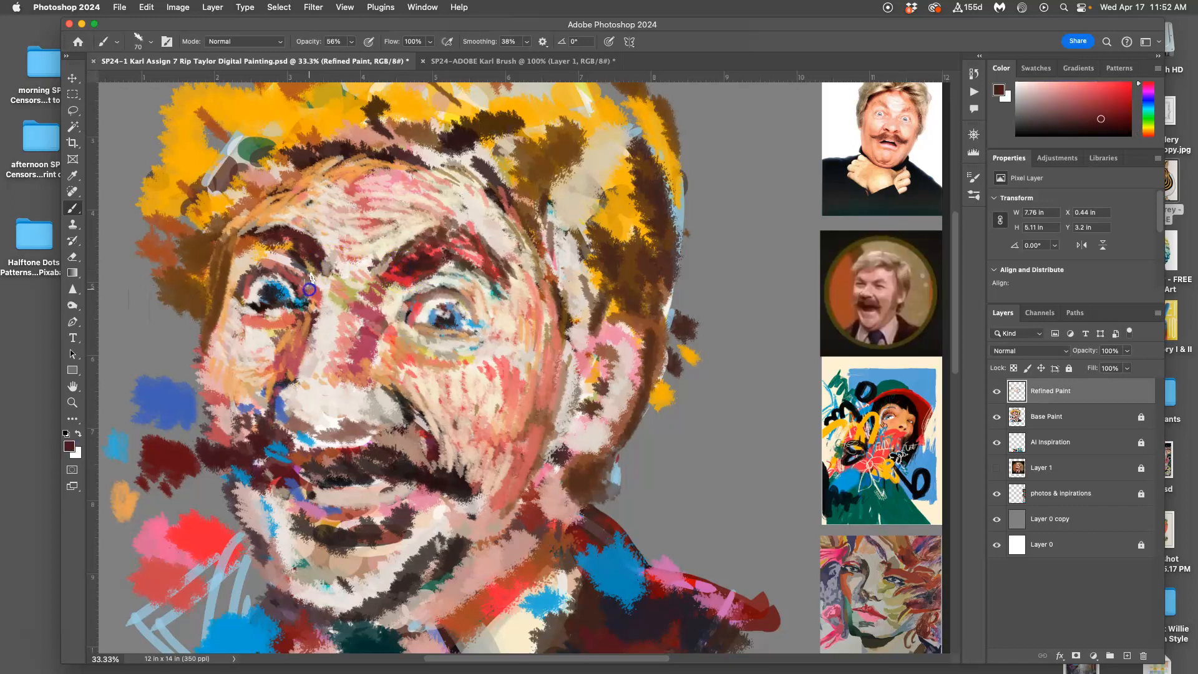
mouse_move(302, 241)
left_mouse_down()
mouse_move(305, 312)
mouse_move(265, 460)
mouse_move(277, 514)
mouse_move(271, 357)
mouse_move(238, 362)
mouse_move(213, 396)
mouse_move(219, 428)
mouse_move(195, 383)
mouse_move(223, 376)
mouse_move(266, 434)
mouse_move(251, 440)
mouse_move(256, 453)
mouse_move(236, 424)
mouse_move(276, 419)
left_mouse_up()
Step: Paint sampled coral and orange strokes on the lower left-hand cheek above the moustache
left_click(406, 363, "alt")
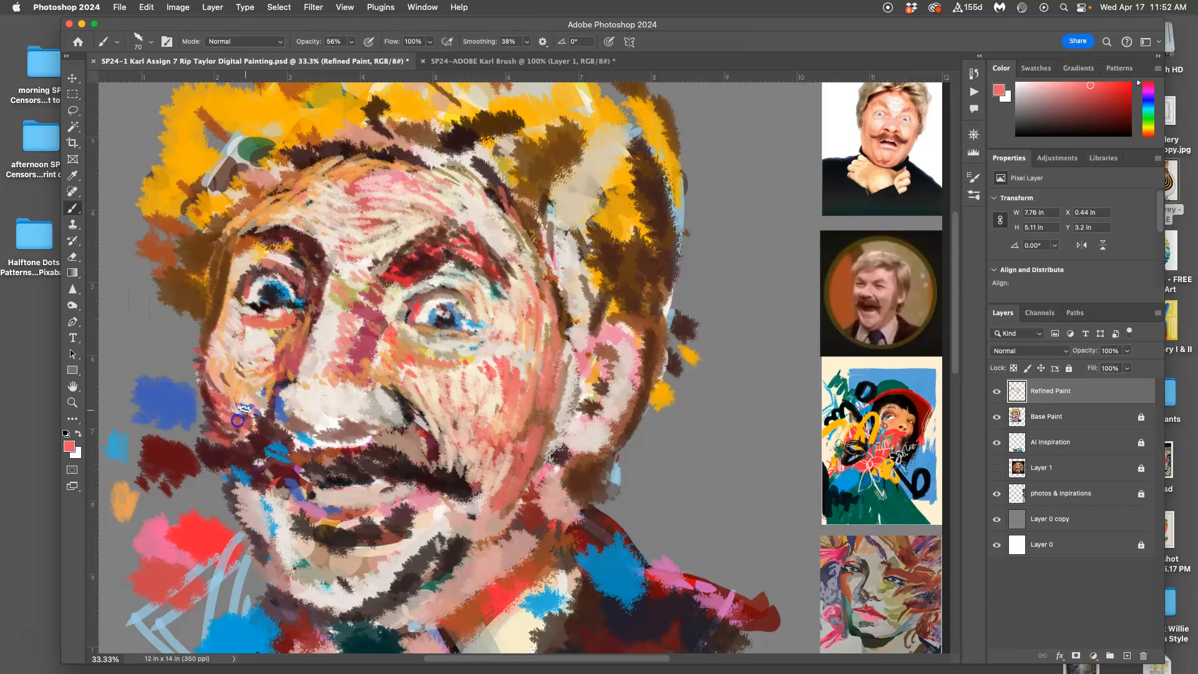
left_click(275, 369, "alt")
left_click_drag(250, 400, 259, 429)
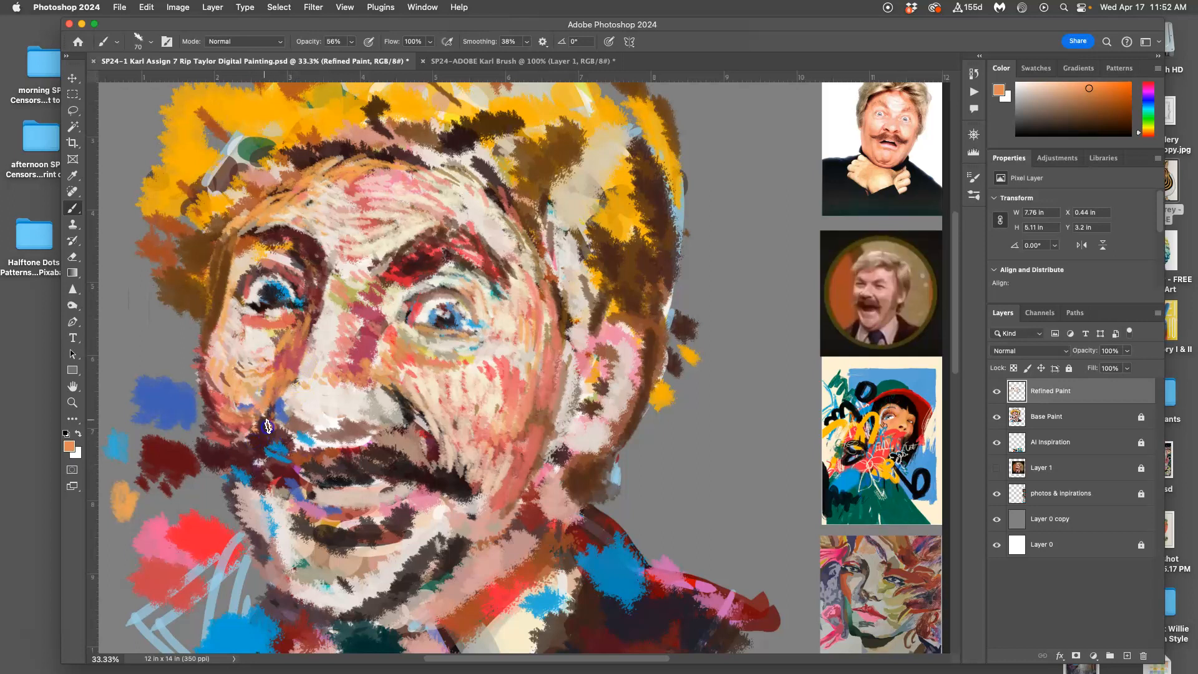
Step: Define the underside of the nose and the upper moustache with sampled near-black strokes
left_click(382, 459, "alt")
left_click(413, 476, "alt")
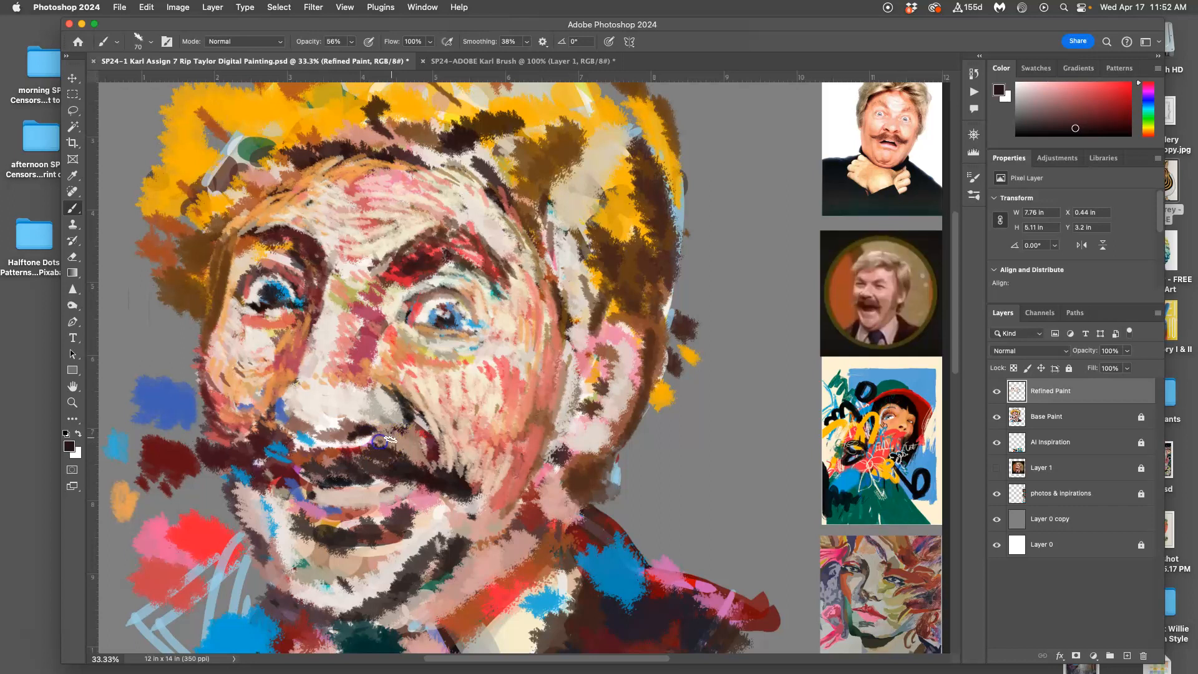
left_click_drag(441, 445, 422, 446)
Step: Highlight the bridge and tip of the nose with sampled white strokes, and add orange strokes around the tip
left_click(329, 422, "alt")
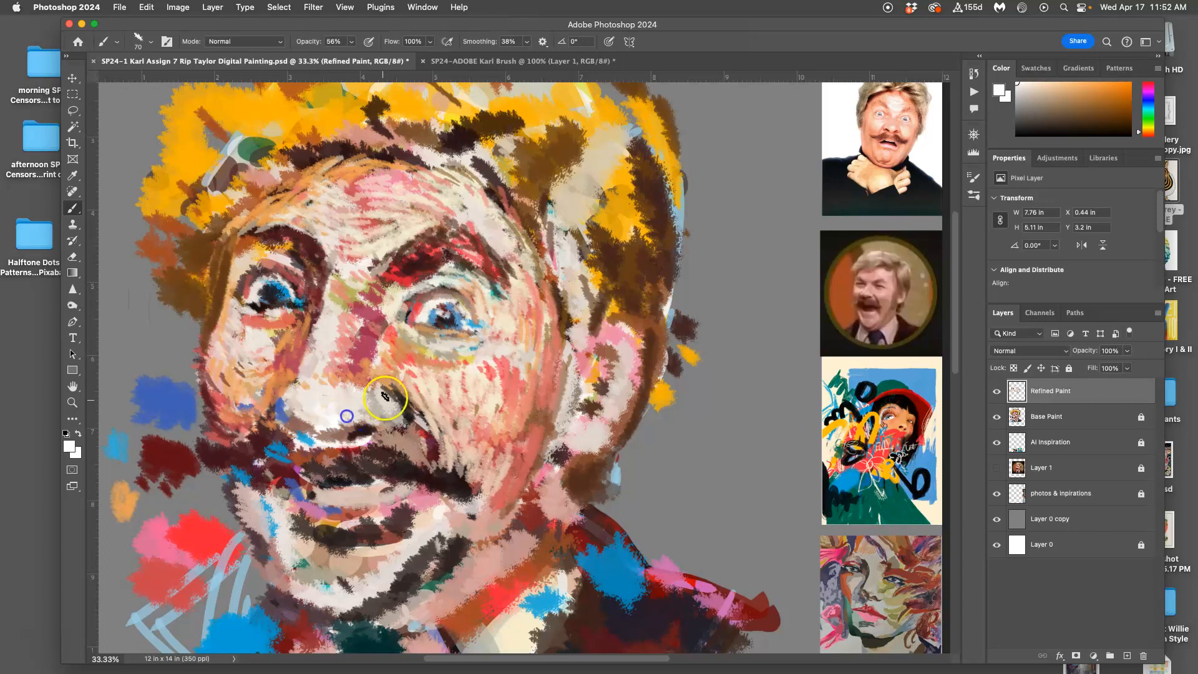
mouse_move(332, 290)
left_mouse_down()
mouse_move(307, 350)
mouse_move(325, 308)
left_mouse_up()
mouse_move(337, 377)
left_mouse_down()
mouse_move(315, 401)
mouse_move(366, 412)
mouse_move(312, 414)
mouse_move(341, 438)
left_mouse_up()
left_click(470, 434, "alt")
left_click(126, 498, "alt")
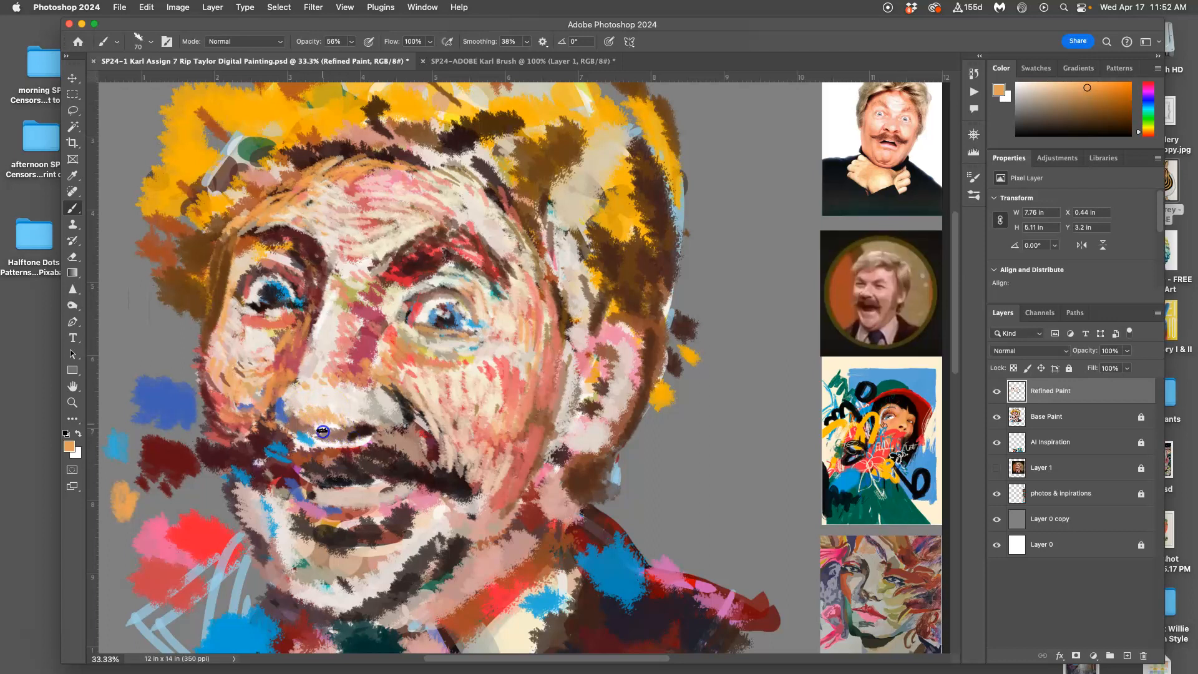
Step: Paint orange strokes along the nose's left-hand side and sampled pale pink strokes on the cheek below the left-hand eye
left_click(294, 415)
left_click(304, 406)
left_click(291, 374)
left_click(271, 352, "alt")
left_click(277, 349)
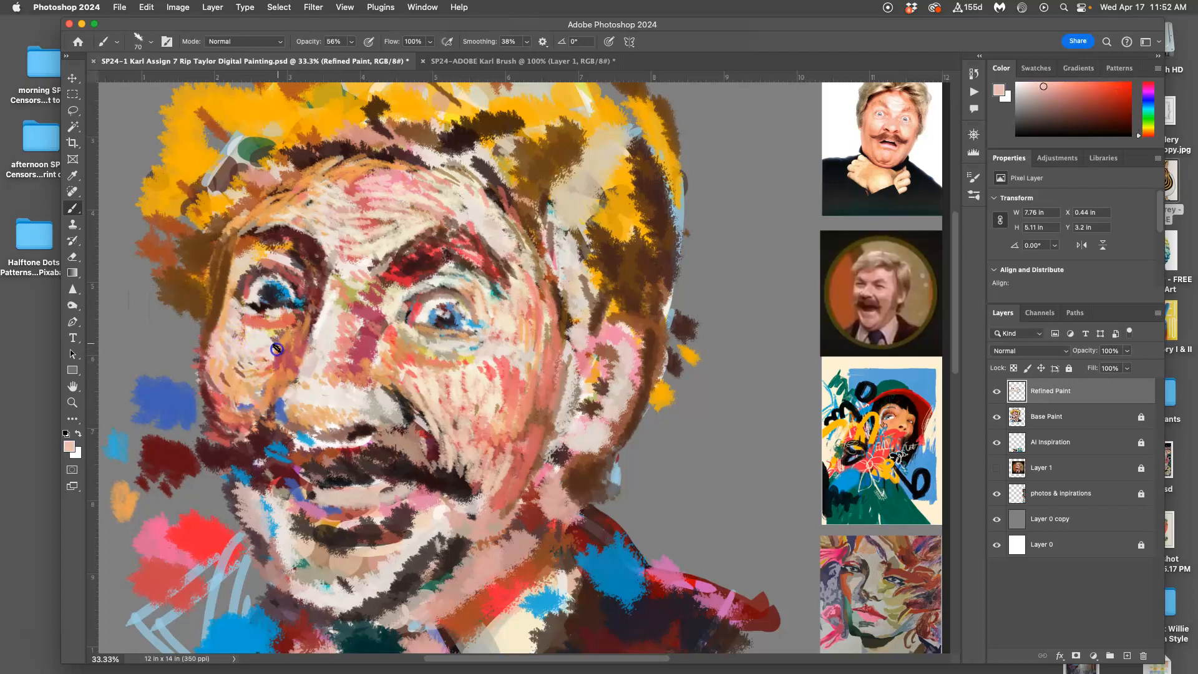
left_click_drag(292, 343, 271, 375)
Step: Show the Navigator and paint sampled near-black maroon strokes down the nose's right-hand side and below the right-hand eye's inner corner
left_click(322, 294, "alt")
left_click(974, 135)
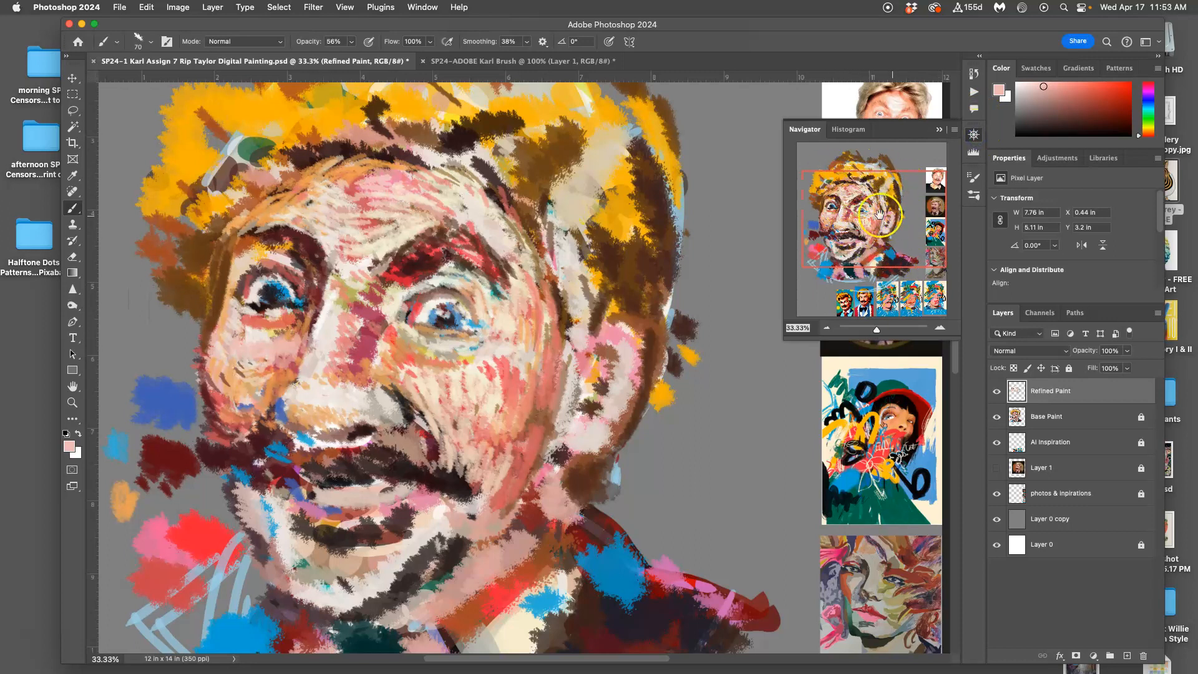
mouse_move(387, 300)
left_mouse_down()
mouse_move(410, 265)
mouse_move(376, 381)
left_mouse_up()
left_click_drag(394, 320, 391, 332)
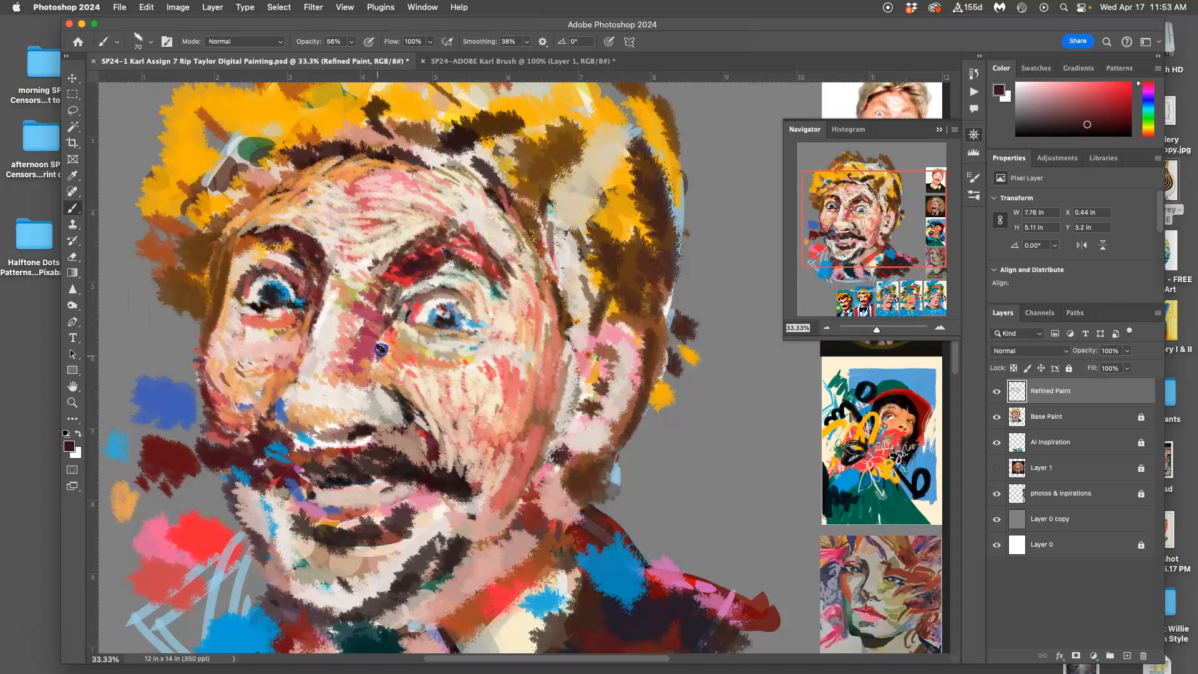
mouse_move(371, 336)
left_mouse_down()
mouse_move(381, 365)
mouse_move(393, 354)
mouse_move(426, 374)
mouse_move(383, 340)
mouse_move(415, 386)
left_mouse_up()
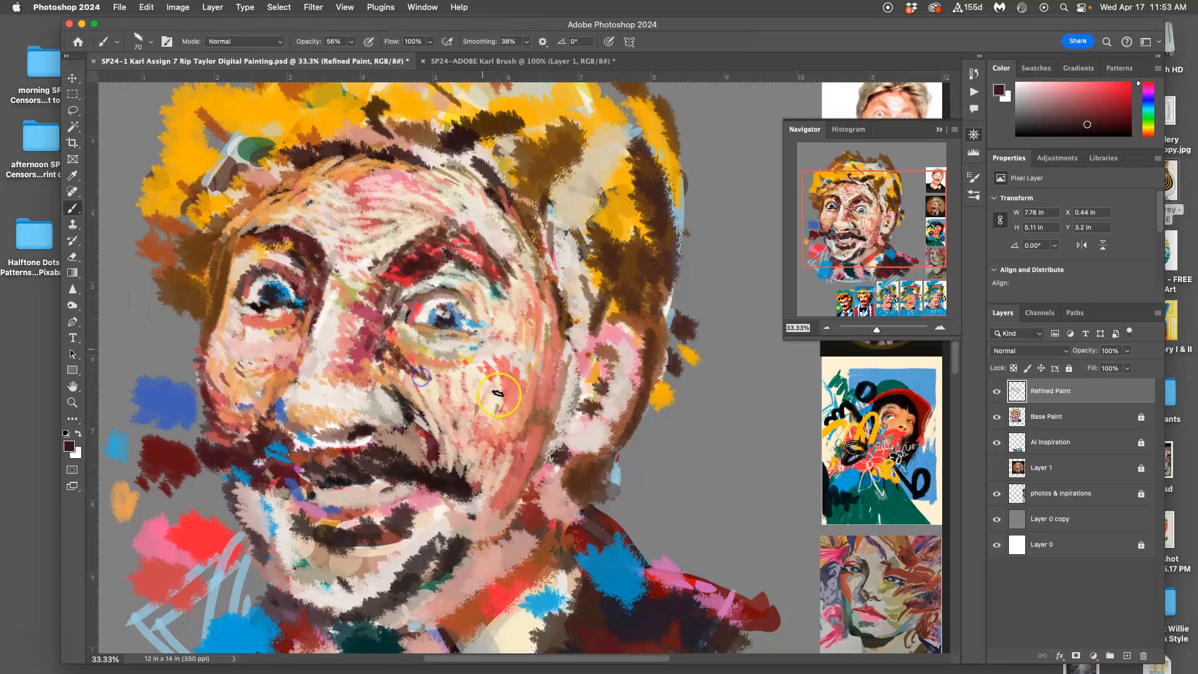
Step: Add near-black maroon accents to the left-hand cheek crease, the fold beside the moustache and the areas around both eyes
mouse_move(291, 368)
left_mouse_down()
mouse_move(293, 343)
mouse_move(281, 368)
mouse_move(300, 342)
mouse_move(287, 382)
left_mouse_up()
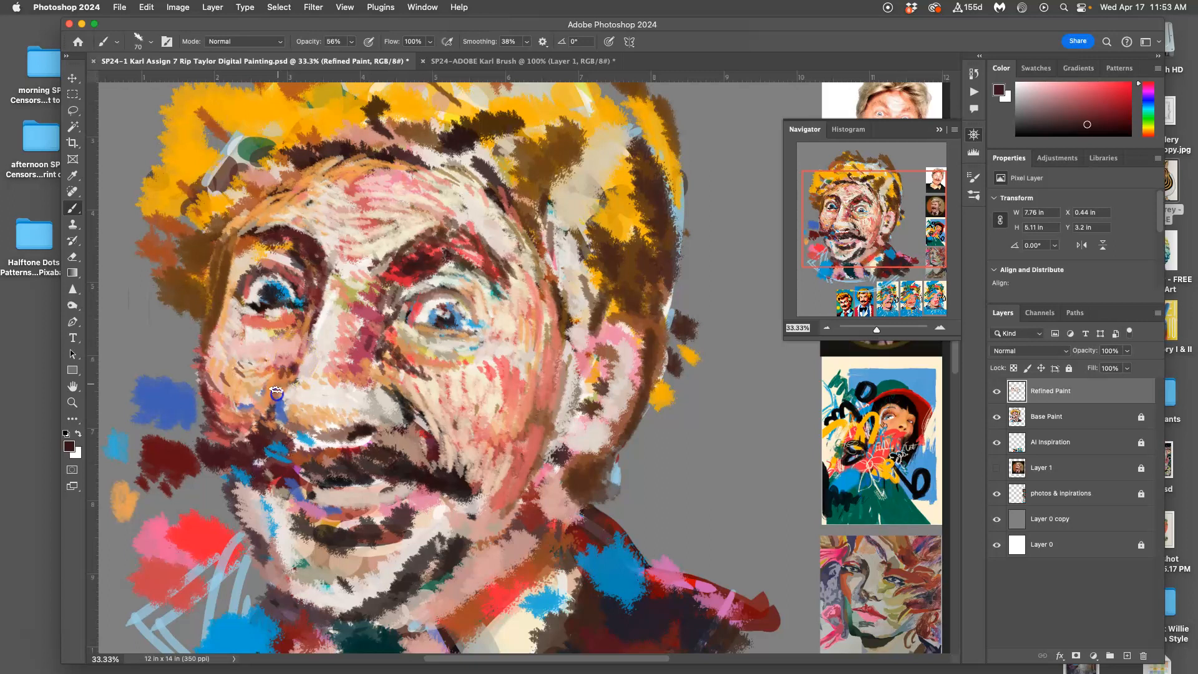
left_click_drag(282, 350, 274, 366)
left_click_drag(419, 430, 433, 456)
mouse_move(330, 322)
left_mouse_down()
mouse_move(276, 304)
mouse_move(290, 291)
mouse_move(256, 277)
mouse_move(275, 269)
mouse_move(256, 277)
mouse_move(292, 279)
left_mouse_up()
left_click(304, 310)
left_click_drag(450, 305, 467, 296)
left_click(408, 373)
Step: Paint sampled warm grey and pale greyish blue strokes into the left-hand eye
left_click(444, 318, "alt")
left_click(439, 315, "alt")
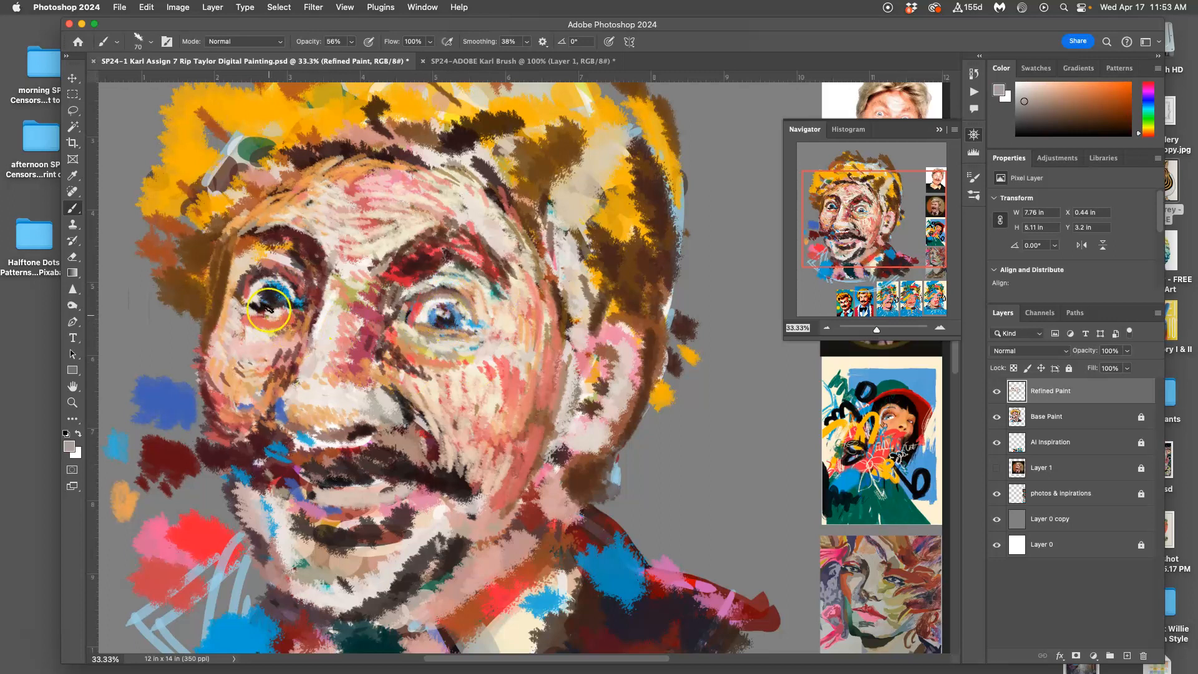
left_click_drag(260, 297, 263, 291)
left_click(288, 282, "alt")
left_click(284, 283, "alt")
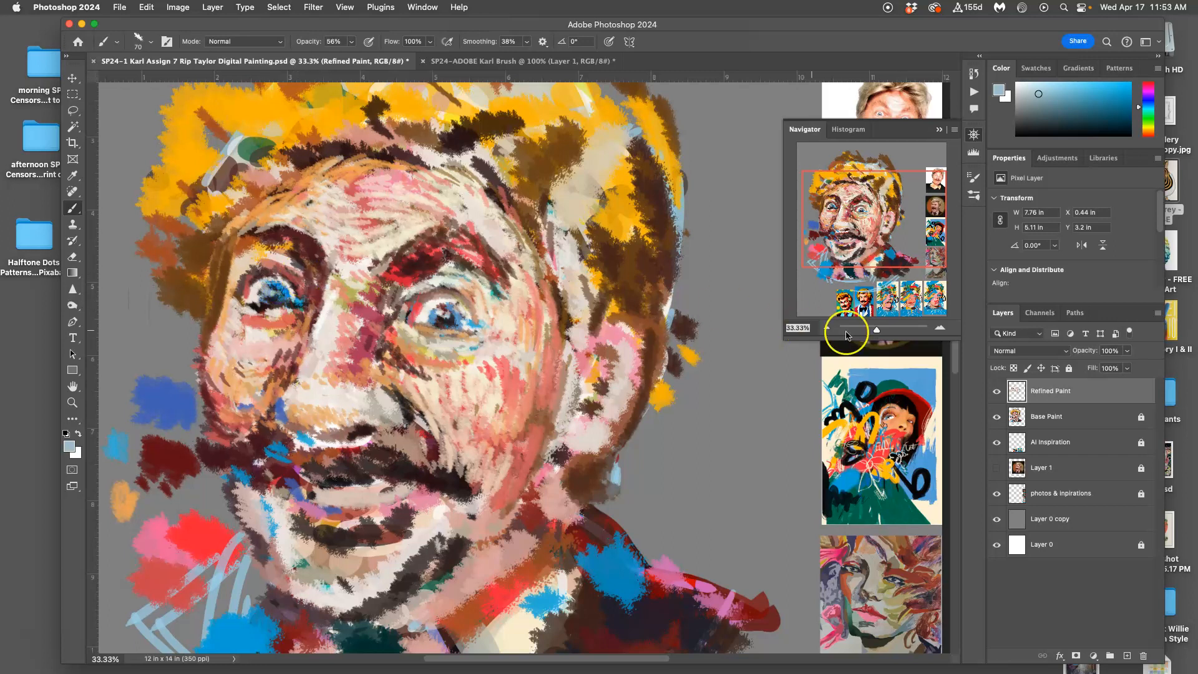
Step: Darken the hairline above the forehead and add strand-like strokes to the upper hair in sampled near-black brown and maroon
key("super+minus")
key("super+minus")
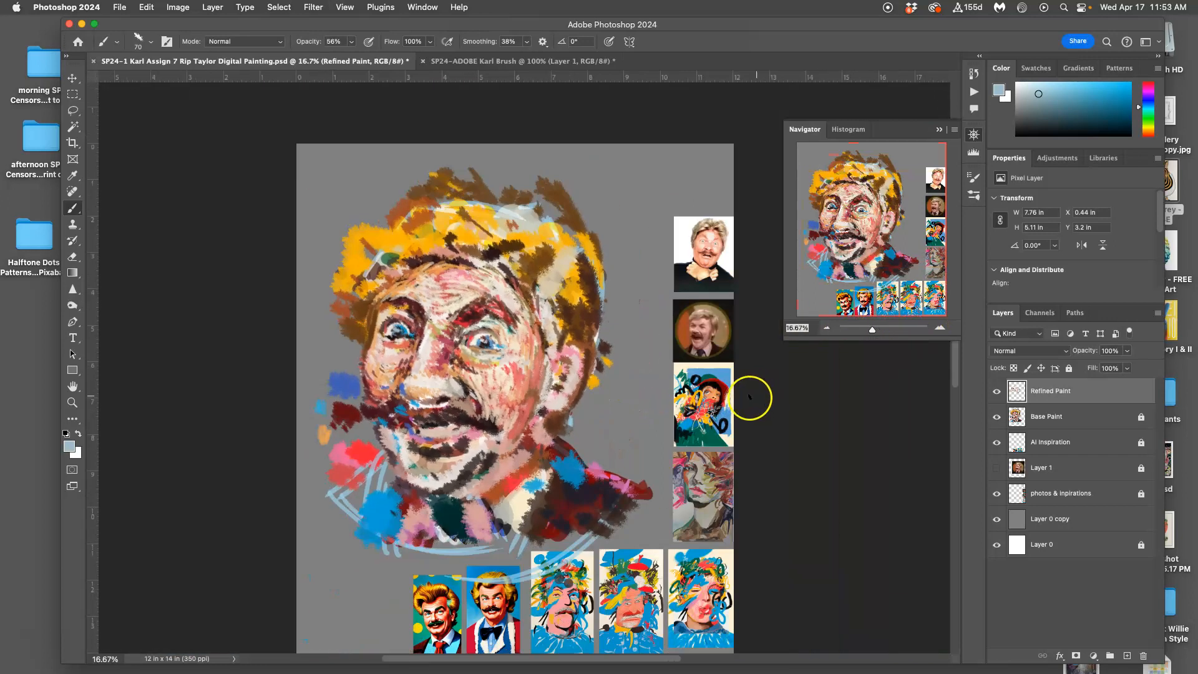
left_click_drag(655, 414, 632, 396)
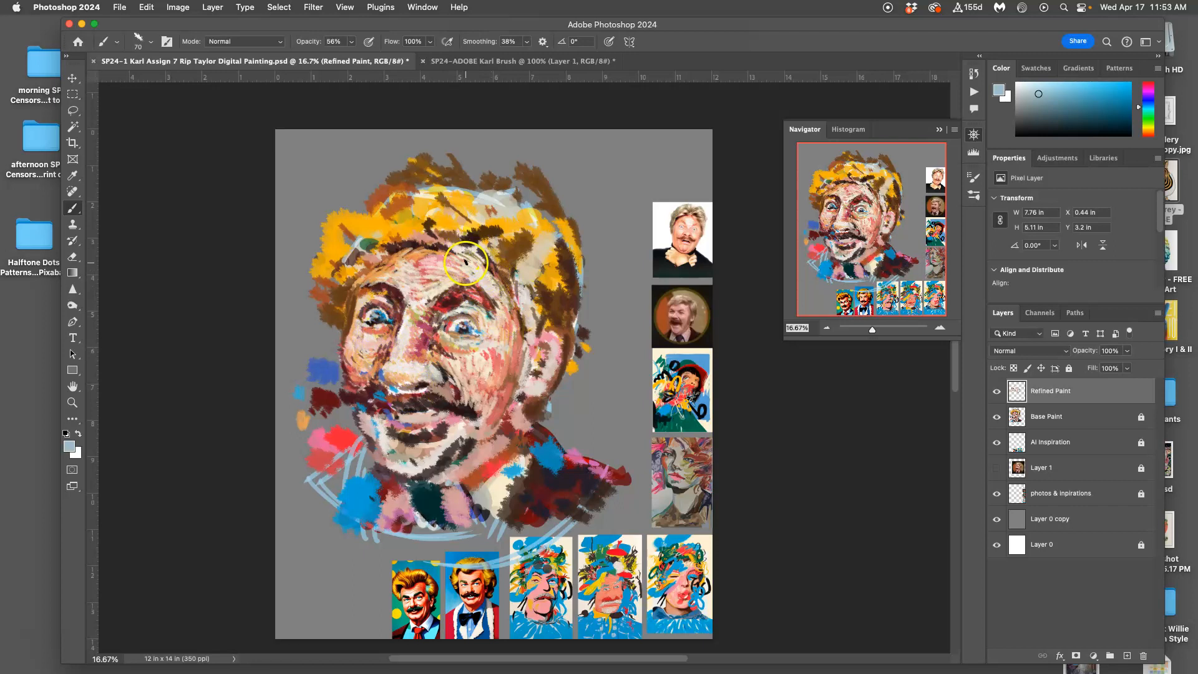
left_click_drag(468, 261, 490, 241)
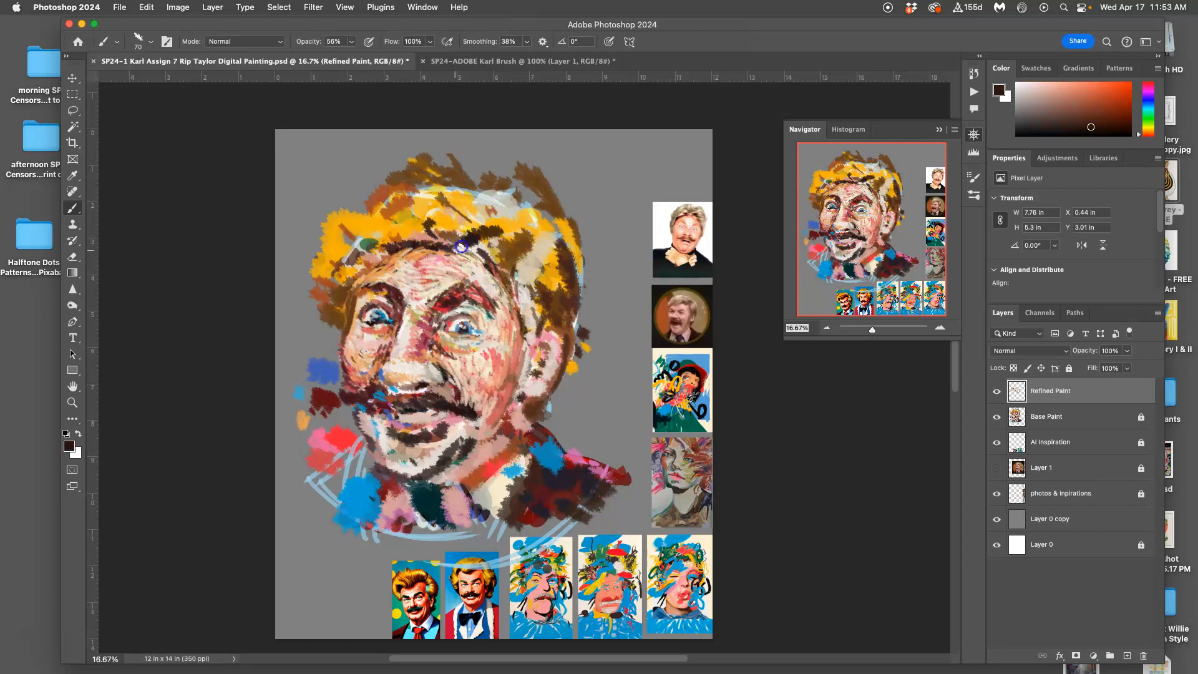
left_click_drag(467, 229, 437, 233)
left_click(443, 234, "alt")
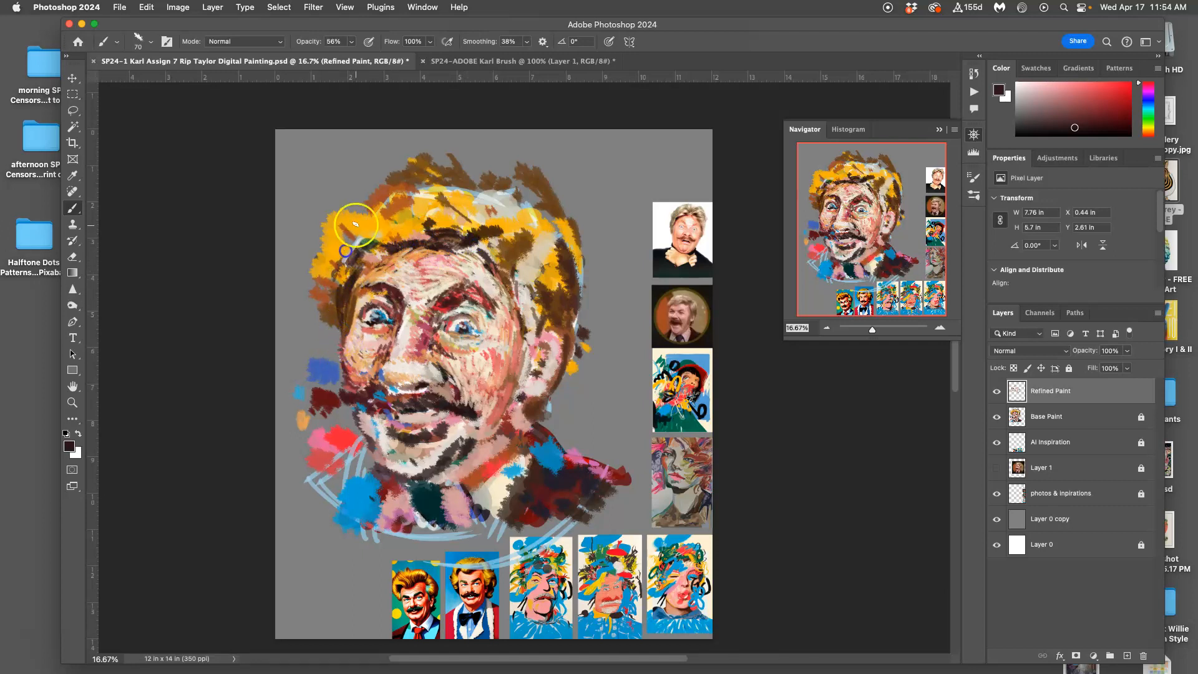
mouse_move(356, 217)
left_mouse_down()
mouse_move(401, 214)
mouse_move(378, 192)
mouse_move(394, 189)
mouse_move(431, 215)
left_mouse_up()
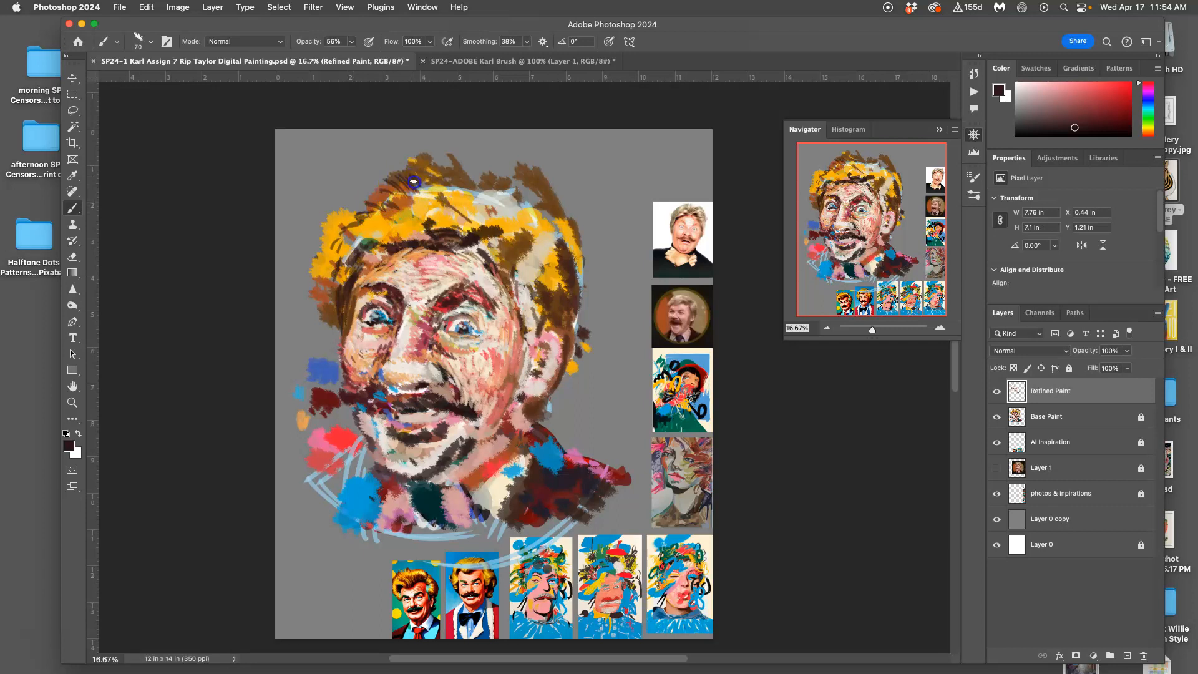
Step: Sample a dark plum from the face and dab it on the grey background above the blue patch beside the face
left_click(302, 420, "alt")
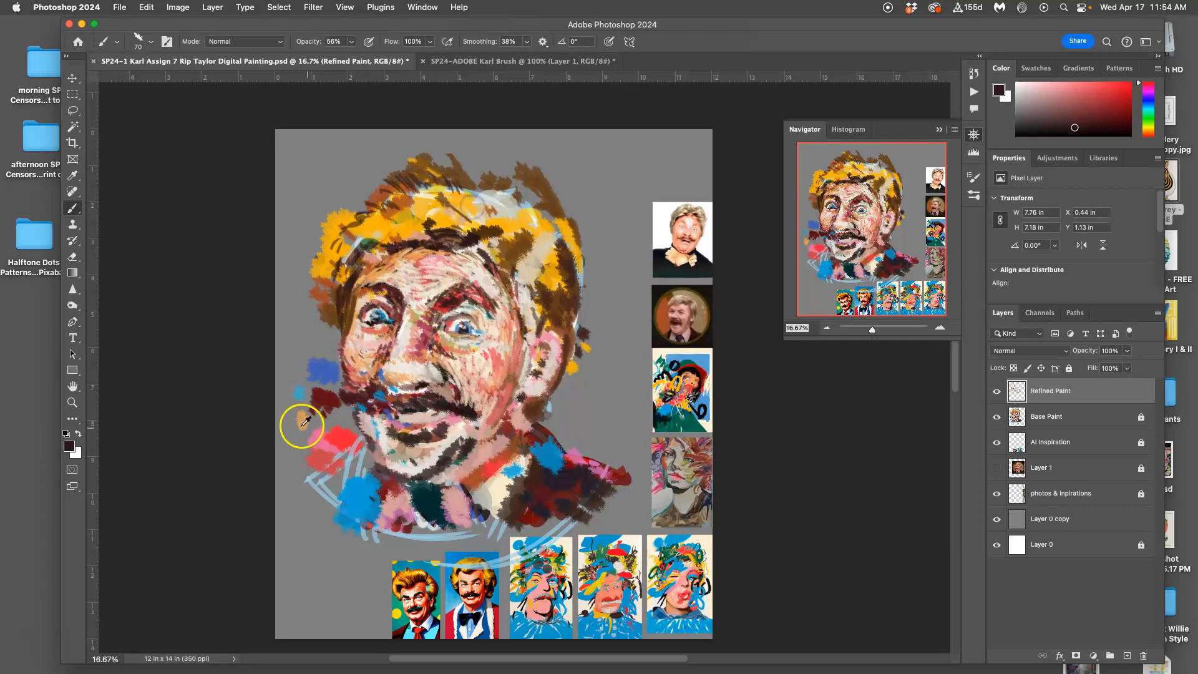
left_click(368, 369, "alt")
mouse_move(369, 369)
left_mouse_down()
mouse_move(367, 395)
mouse_move(382, 388)
left_mouse_up()
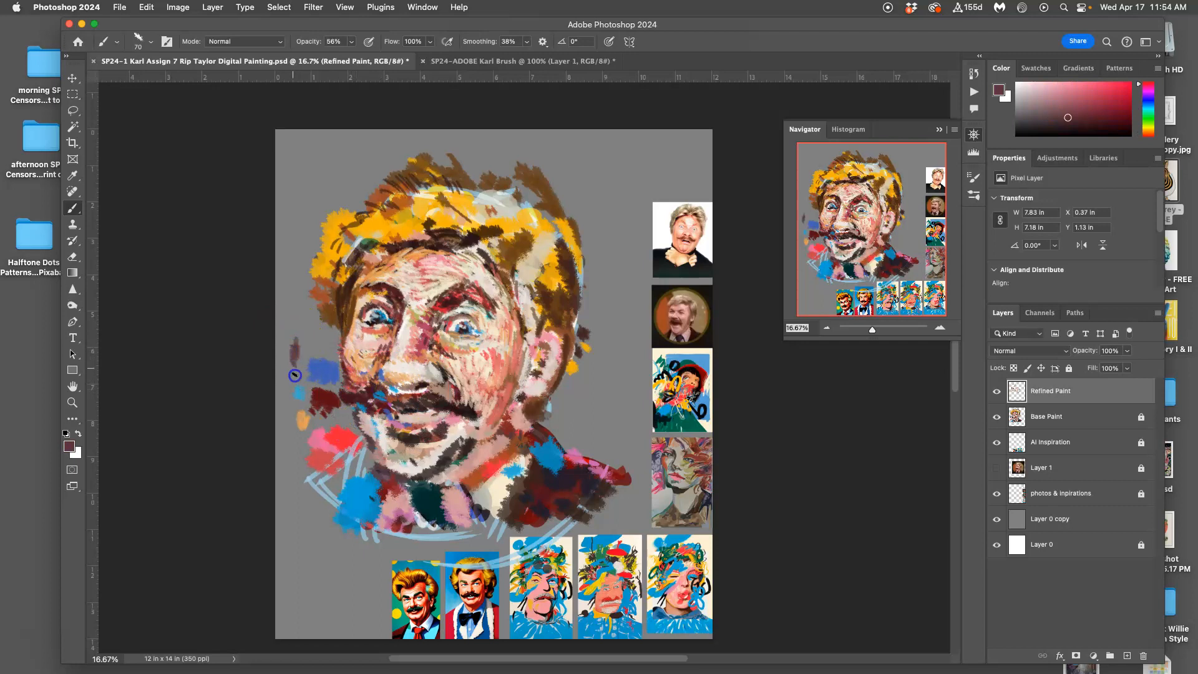
left_click_drag(301, 344, 300, 366)
Step: Darken the left-hand side of the hair with dark plum and sampled dark reddish brown strokes
mouse_move(332, 282)
left_mouse_down()
mouse_move(347, 304)
mouse_move(335, 312)
mouse_move(341, 282)
left_mouse_up()
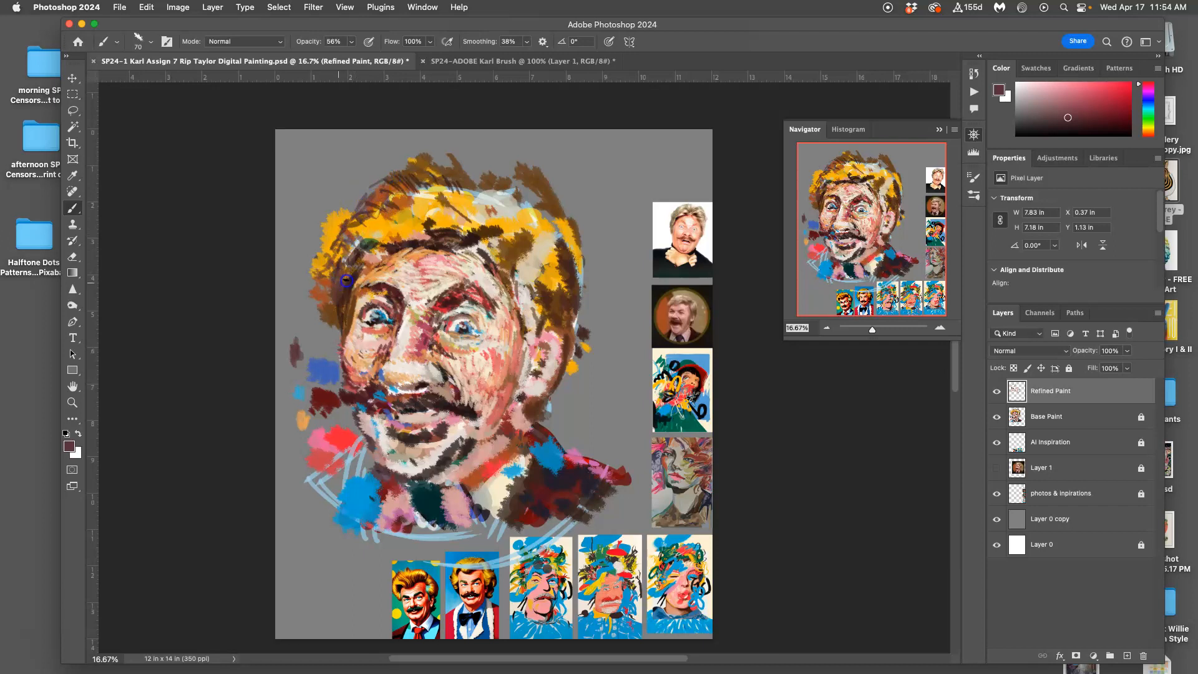
left_click(341, 257, "alt")
left_click(351, 257, "alt")
left_click(400, 242, "alt")
left_click(352, 266, "alt")
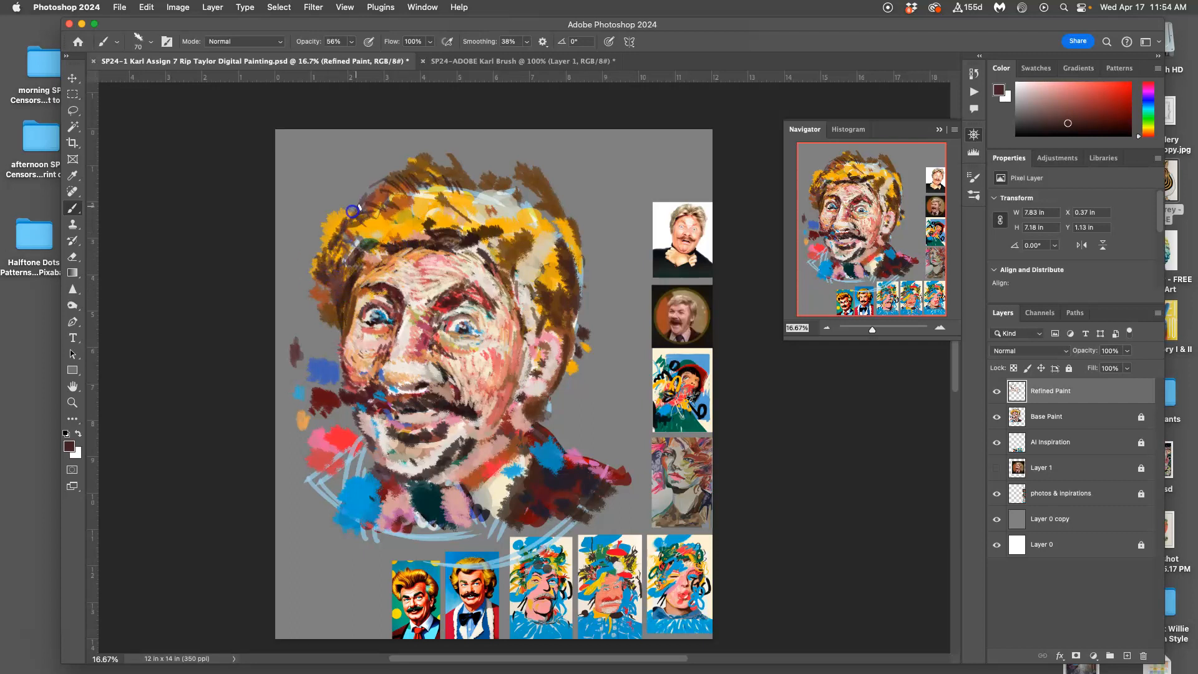
Step: Highlight the left-hand hair and the hair above the ear with near-white strokes sampled from the face
left_click(490, 292, "alt")
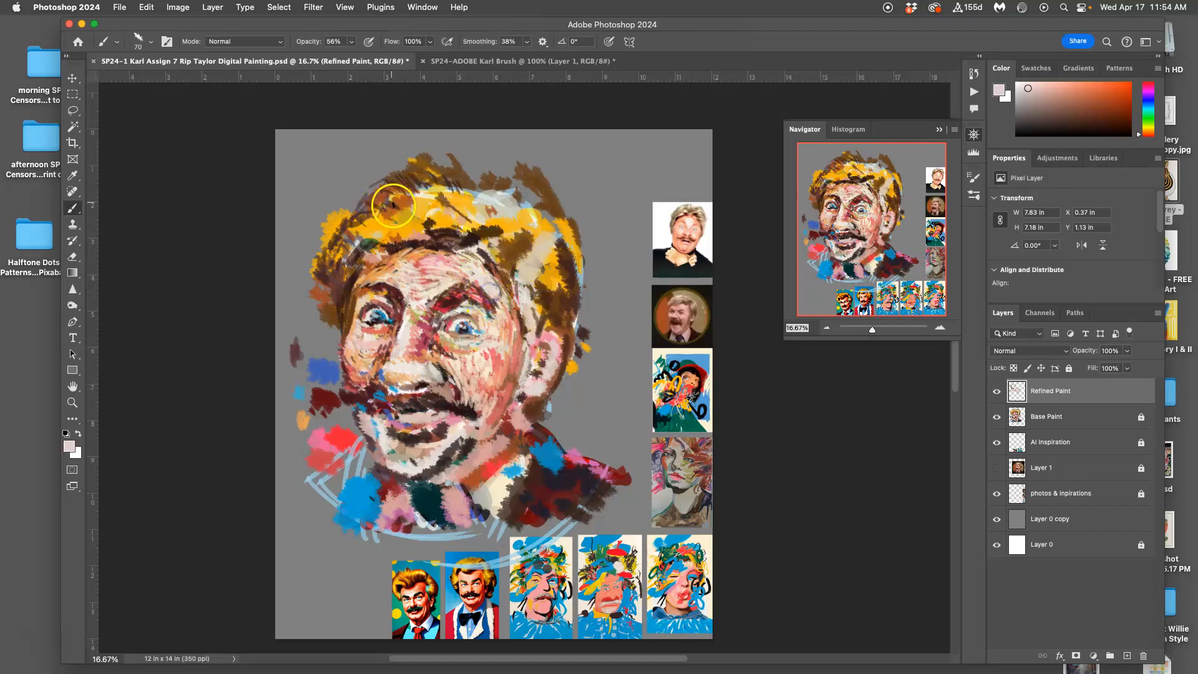
left_click(403, 325, "alt")
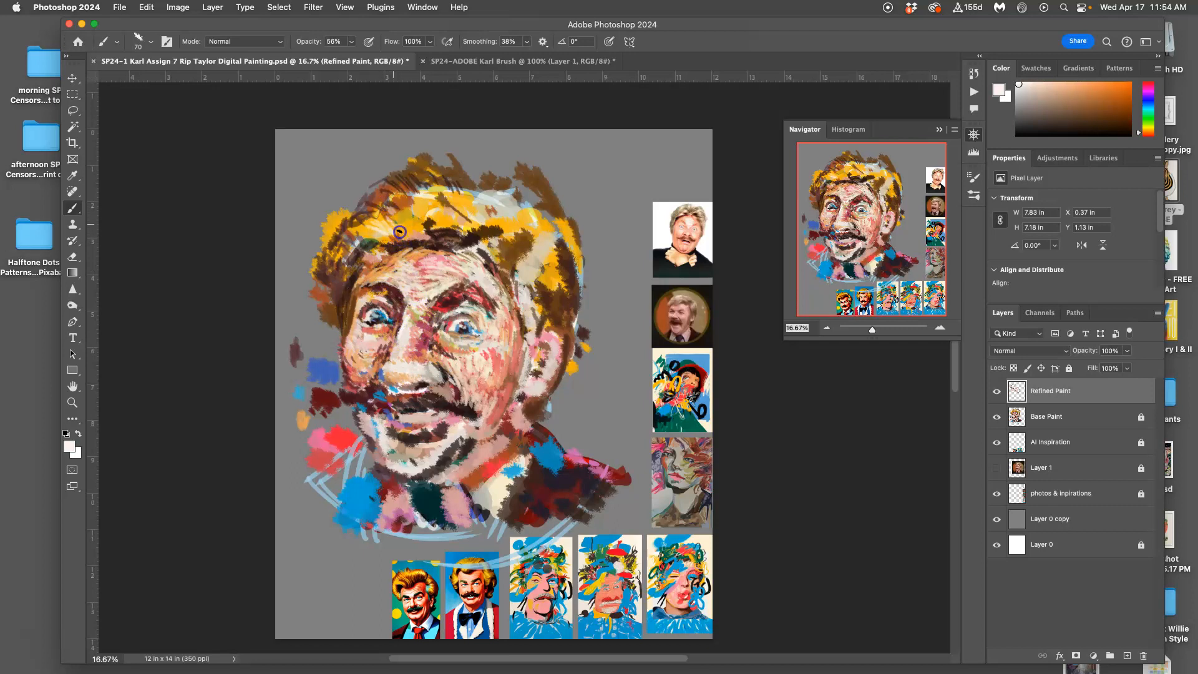
left_click_drag(348, 262, 378, 260)
mouse_move(336, 298)
left_mouse_down()
mouse_move(348, 267)
mouse_move(328, 305)
left_mouse_up()
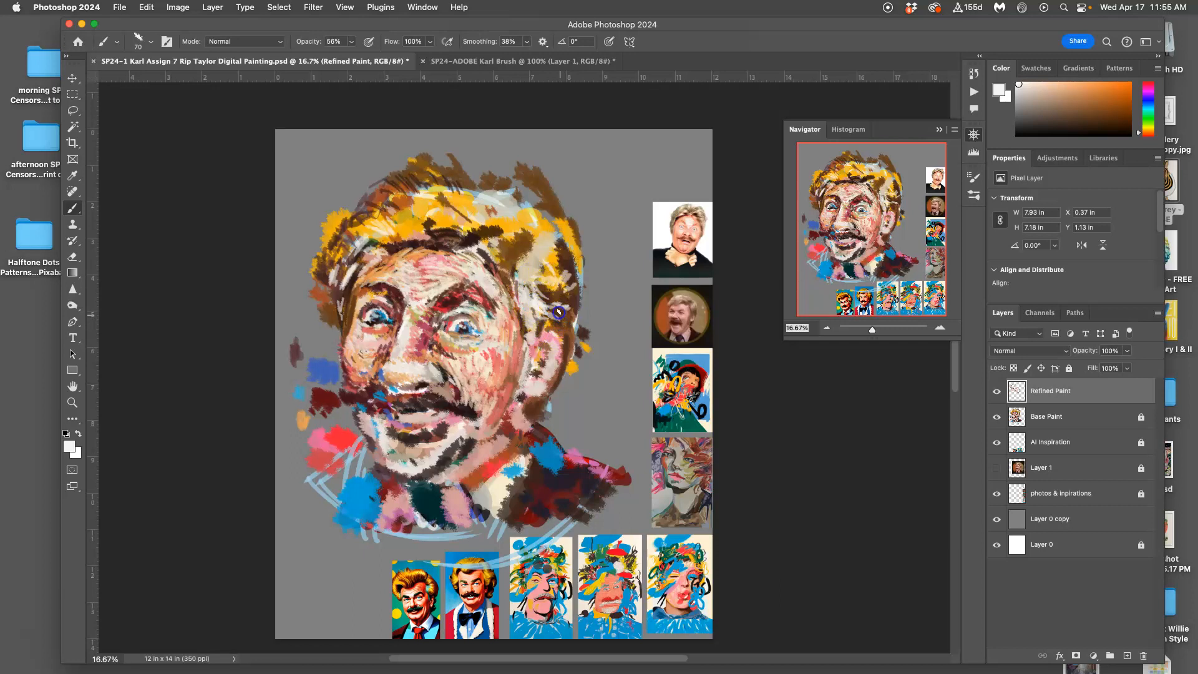
Step: Paint sampled golden yellow strokes around the right-hand temple and ear, and down the left-hand jaw
left_click(588, 350, "alt")
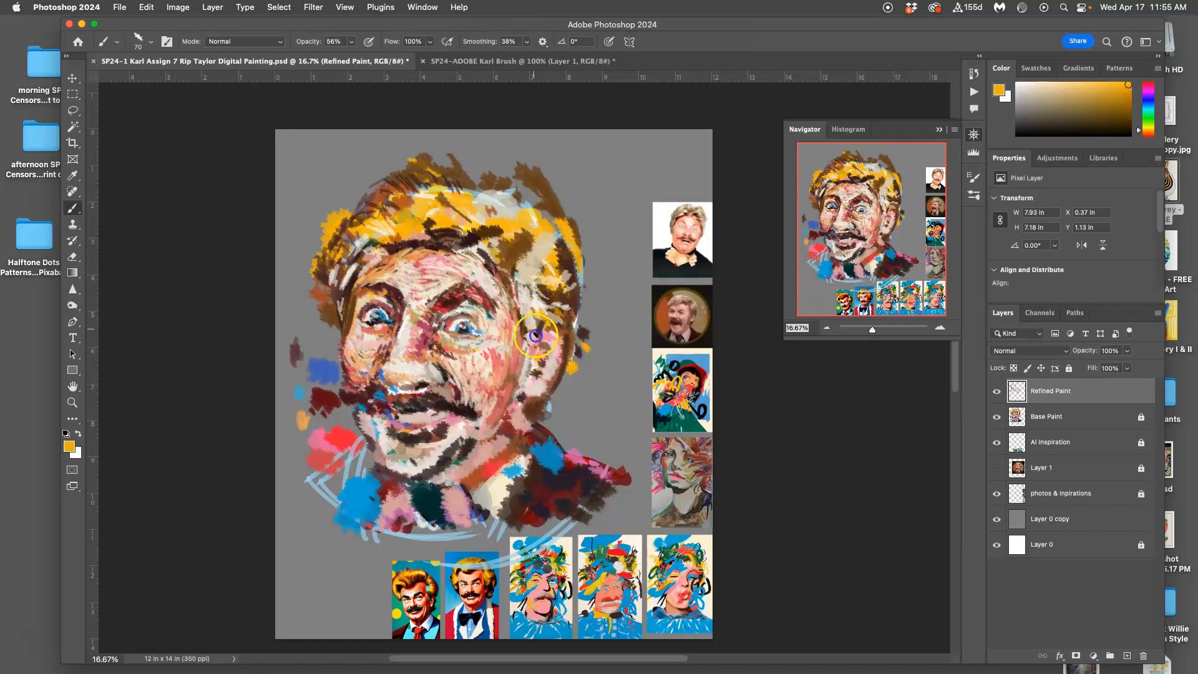
left_click_drag(523, 351, 515, 371)
left_click_drag(505, 318, 519, 370)
mouse_move(379, 349)
left_mouse_down()
mouse_move(355, 403)
mouse_move(342, 371)
mouse_move(355, 403)
mouse_move(349, 379)
mouse_move(372, 393)
mouse_move(357, 427)
mouse_move(385, 445)
left_mouse_up()
left_click_drag(380, 411, 390, 456)
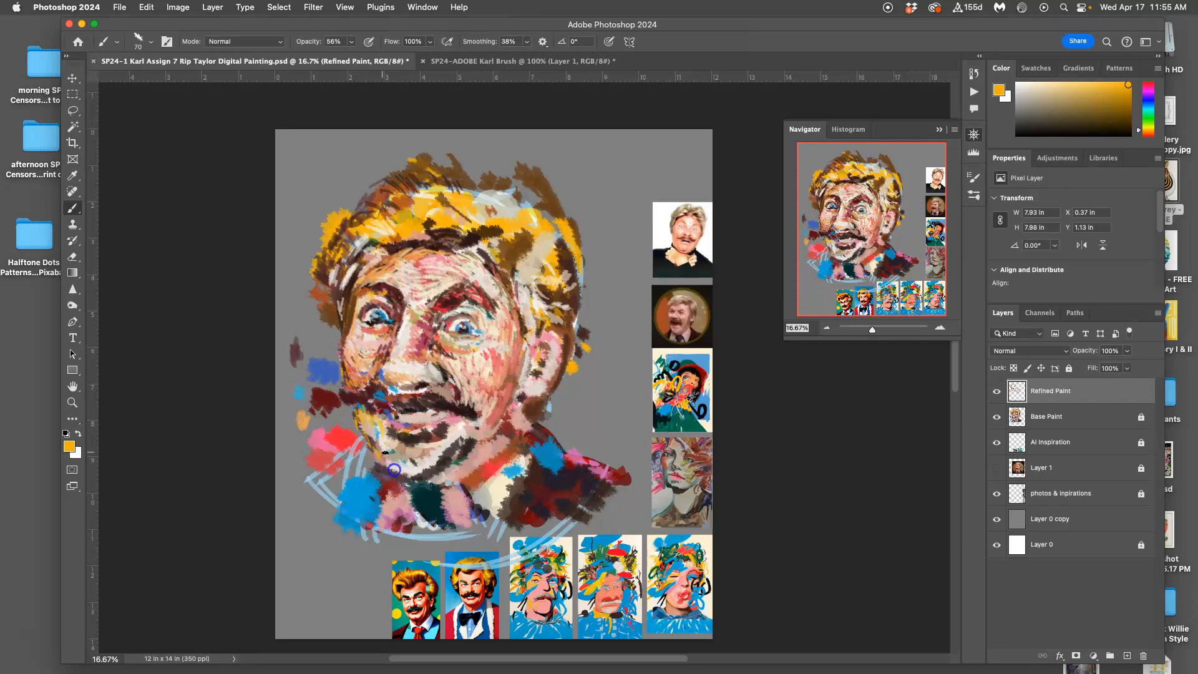
Step: Paint sampled coral strokes along the left-hand jaw and chin, and pale grey strokes over the chin's right-hand side
left_click(505, 400, "alt")
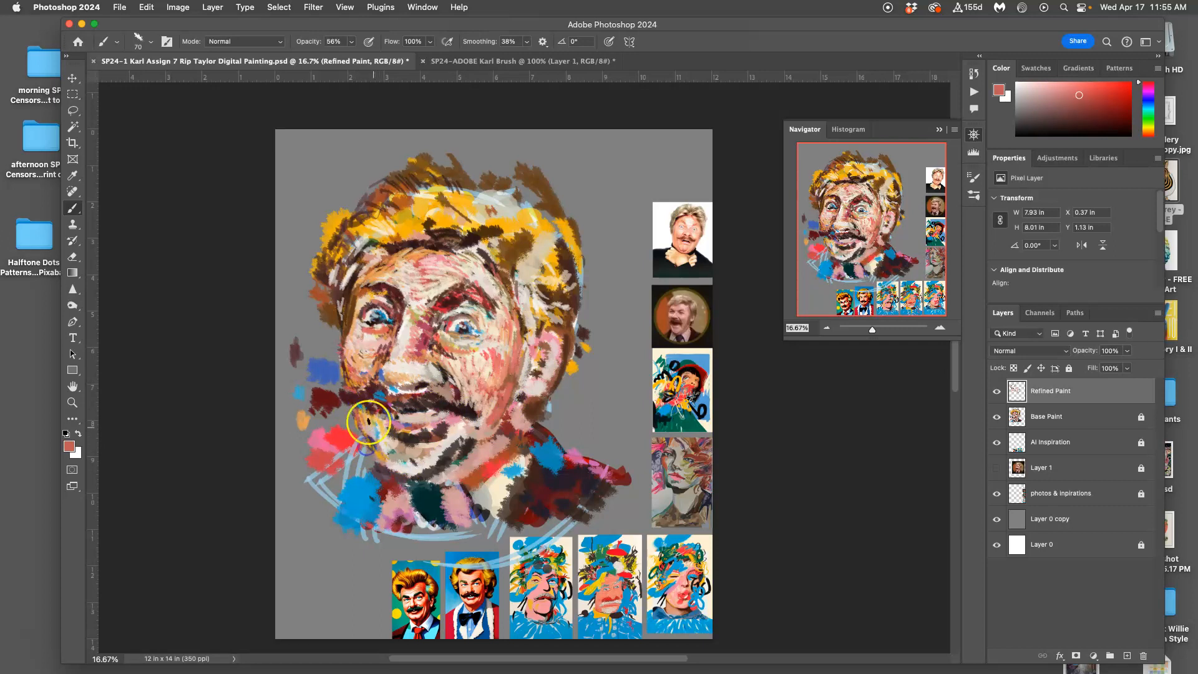
mouse_move(380, 447)
left_mouse_down()
mouse_move(360, 412)
mouse_move(380, 469)
mouse_move(382, 446)
mouse_move(369, 439)
mouse_move(395, 474)
left_mouse_up()
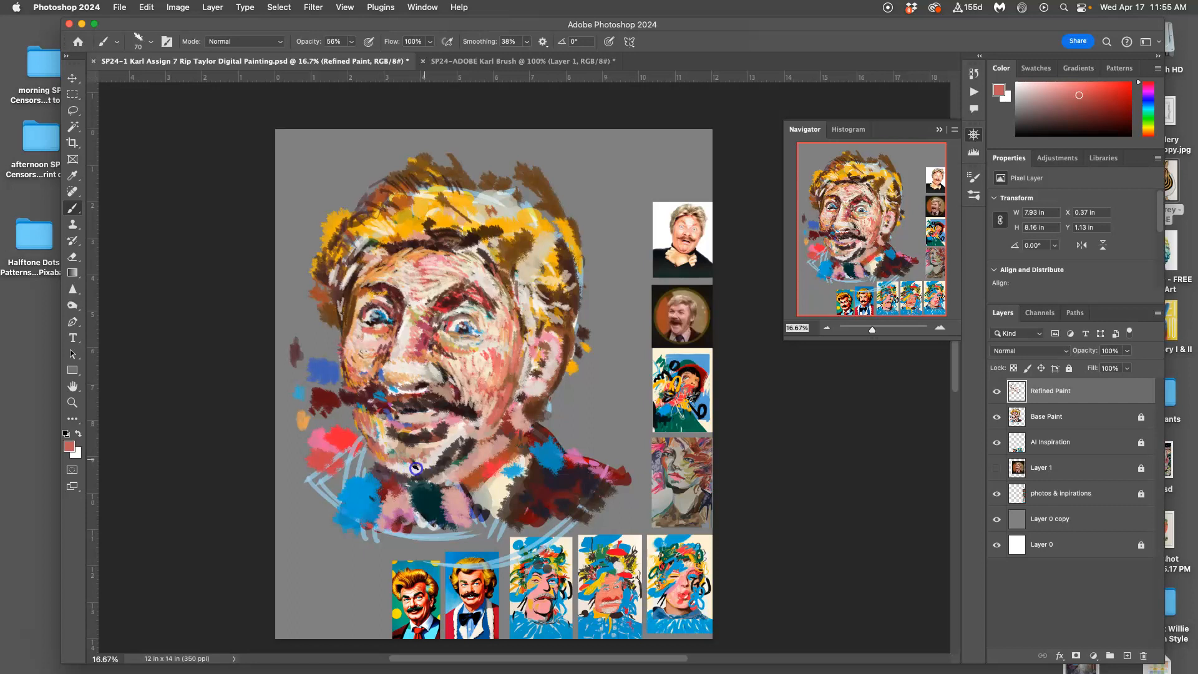
left_click(463, 434, "alt")
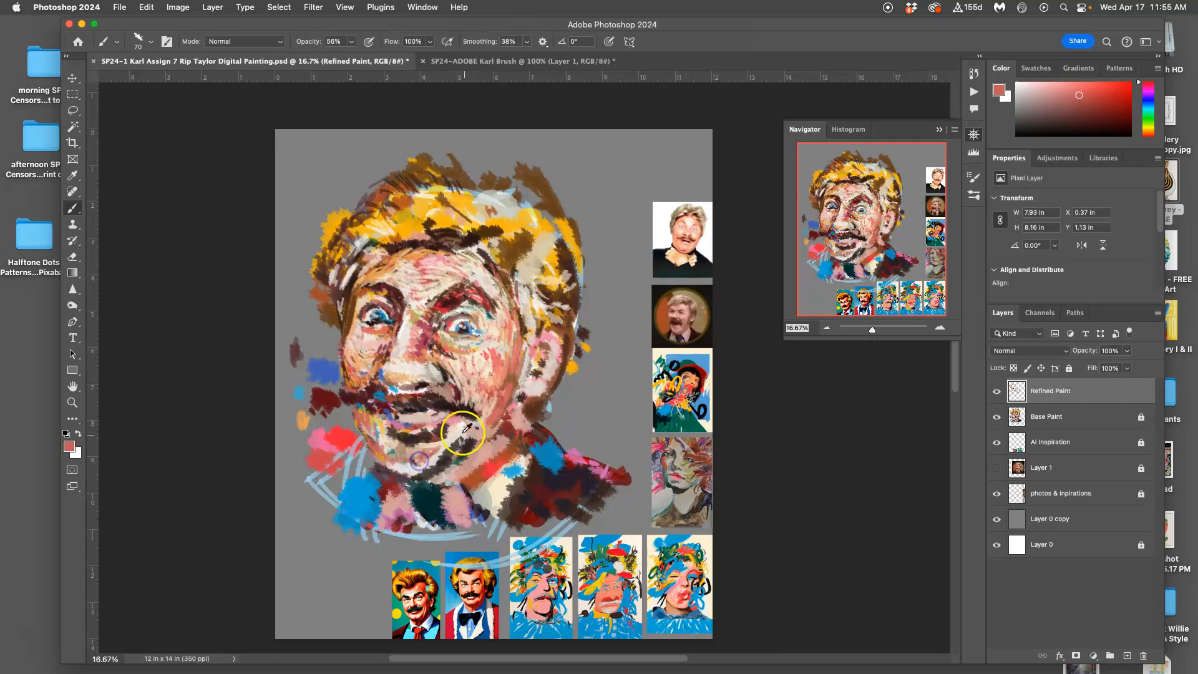
left_click_drag(461, 432, 446, 452)
mouse_move(459, 441)
left_mouse_down()
mouse_move(437, 483)
mouse_move(416, 470)
left_mouse_up()
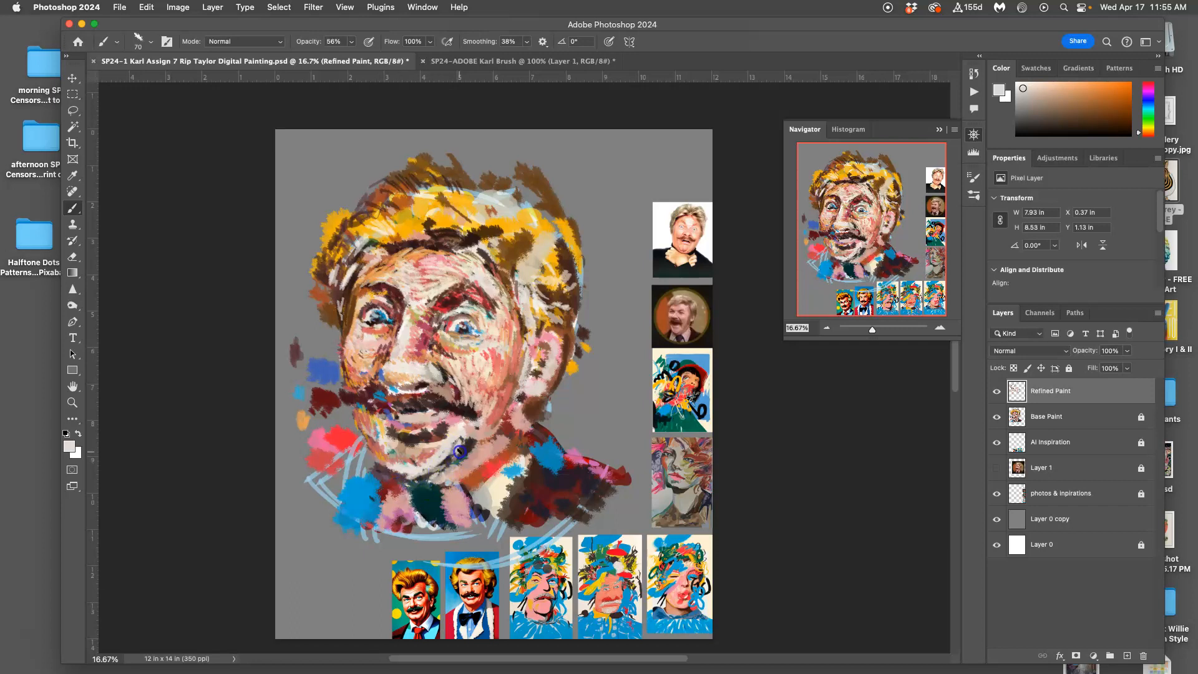
Step: Sample pink from the right-hand cheek and reddish brown near the moustache, and add reddish brown strokes below the nose
left_click(481, 363, "alt")
left_click(499, 390, "alt")
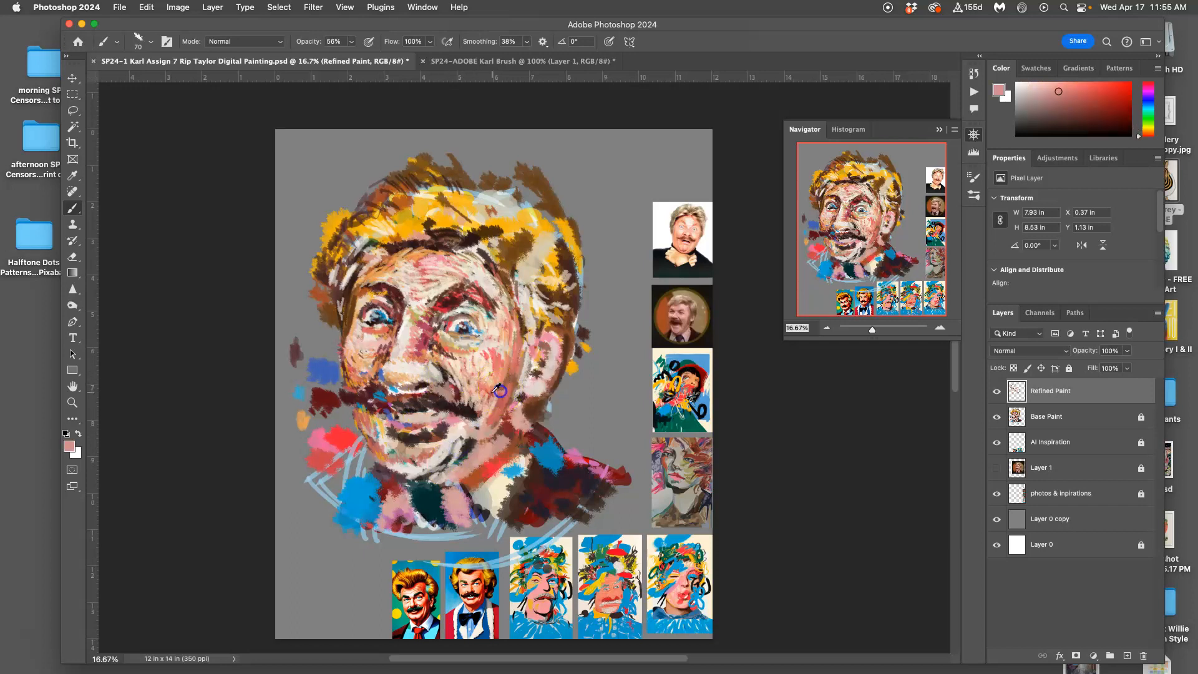
left_click(396, 394, "alt")
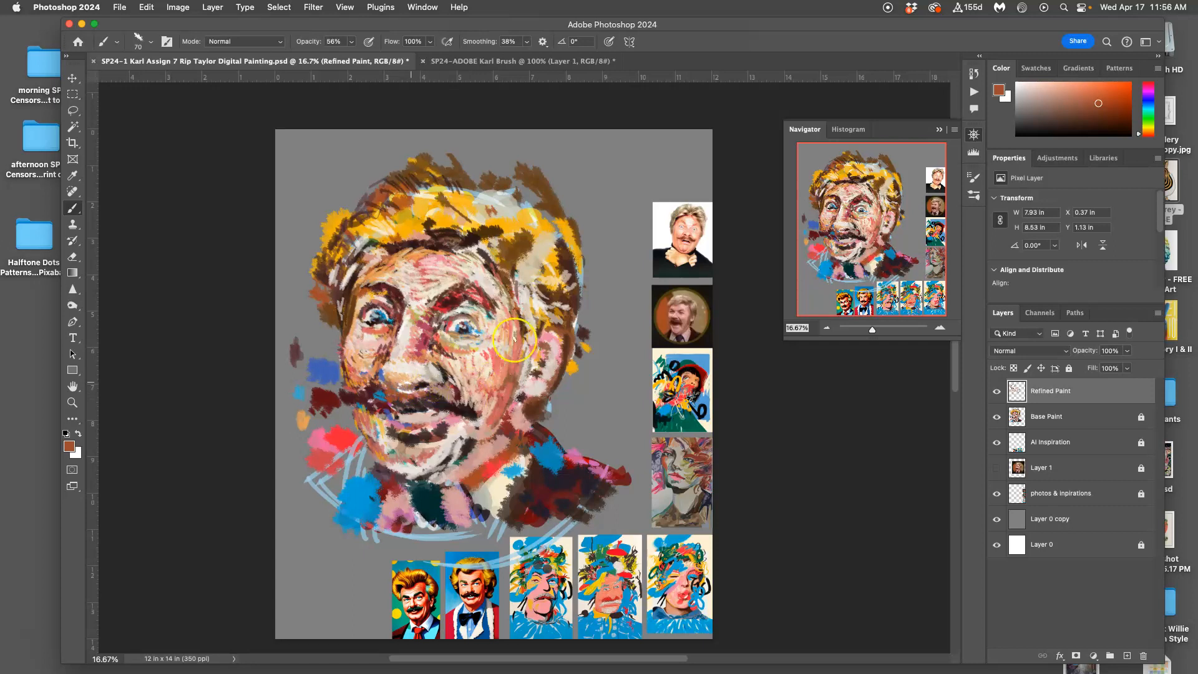
Step: Compare the Refined Paint strokes with the Base Paint layer by hiding and showing each layer in turn
left_click(997, 416)
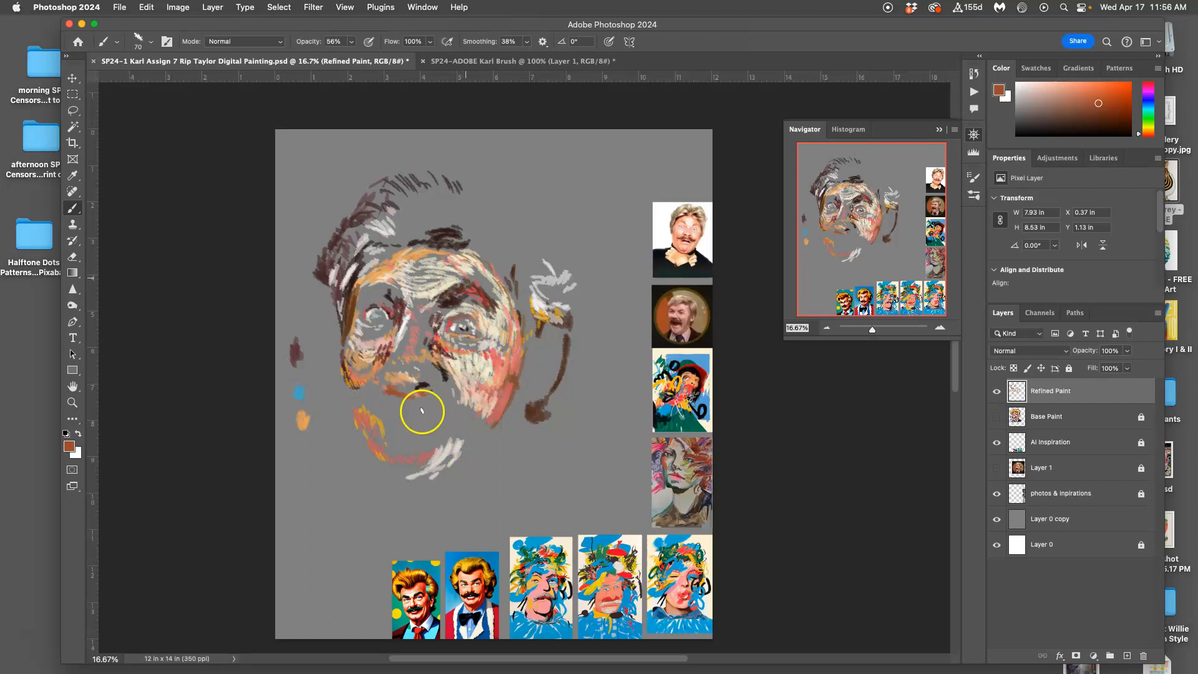
left_click(997, 391)
left_click(997, 391)
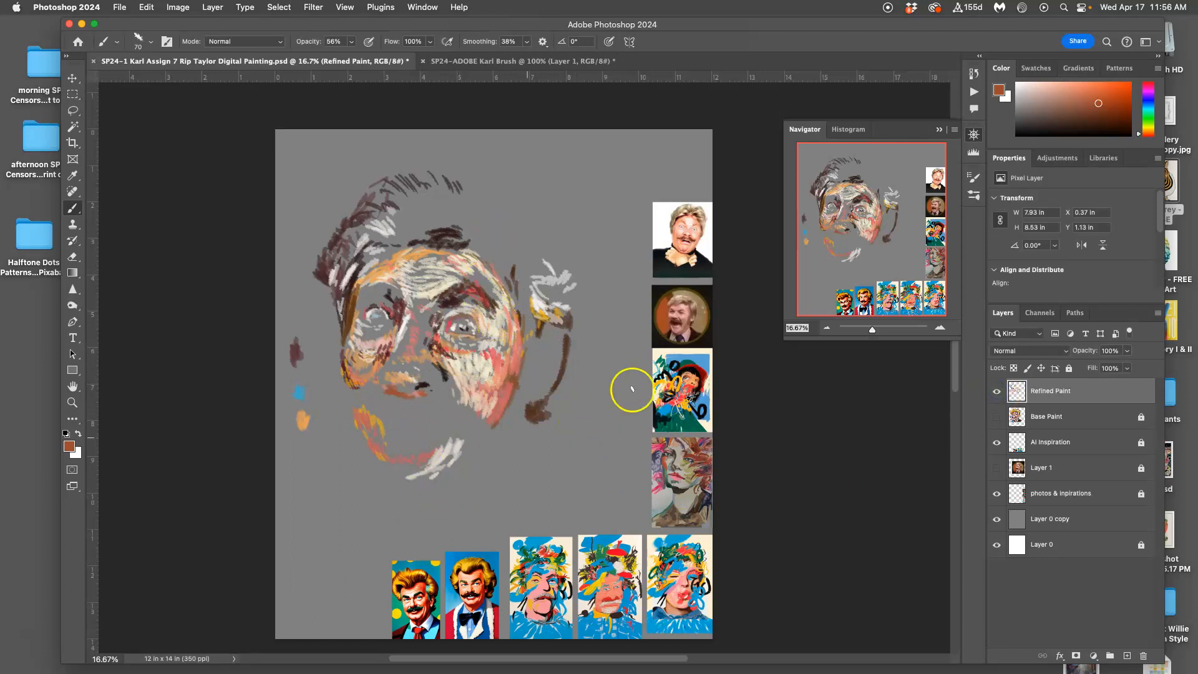
left_click(997, 416)
left_click(998, 391)
left_click(999, 391)
left_click(1000, 392)
left_click(1000, 392)
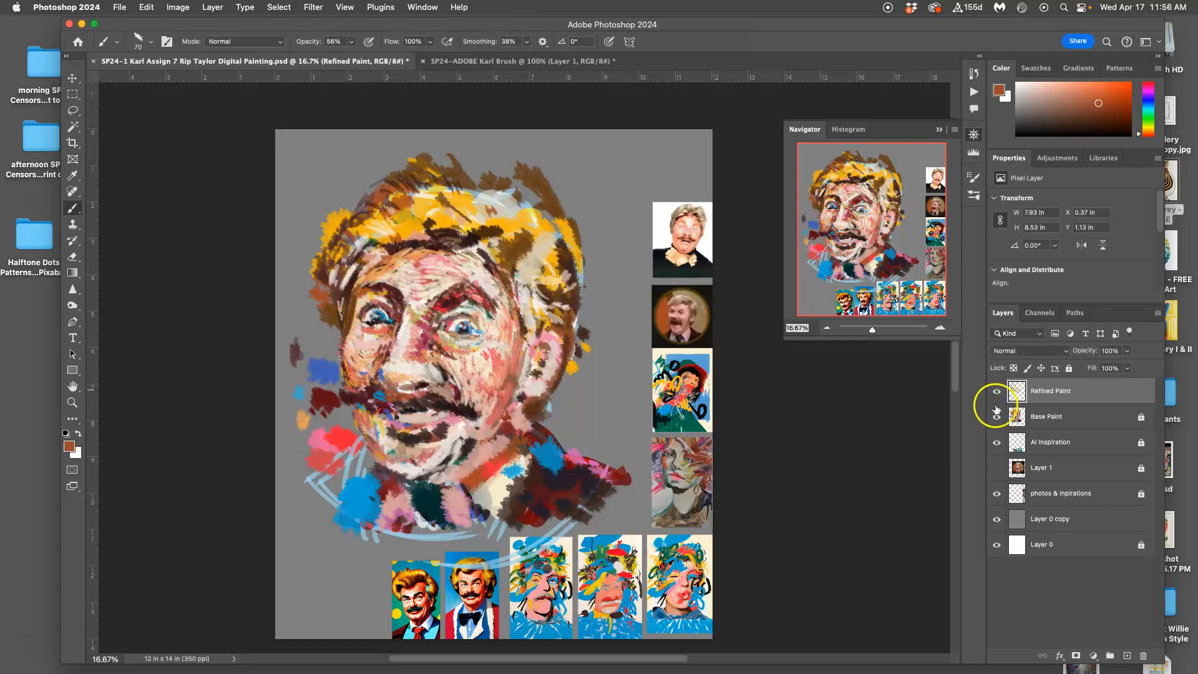
left_click(997, 417)
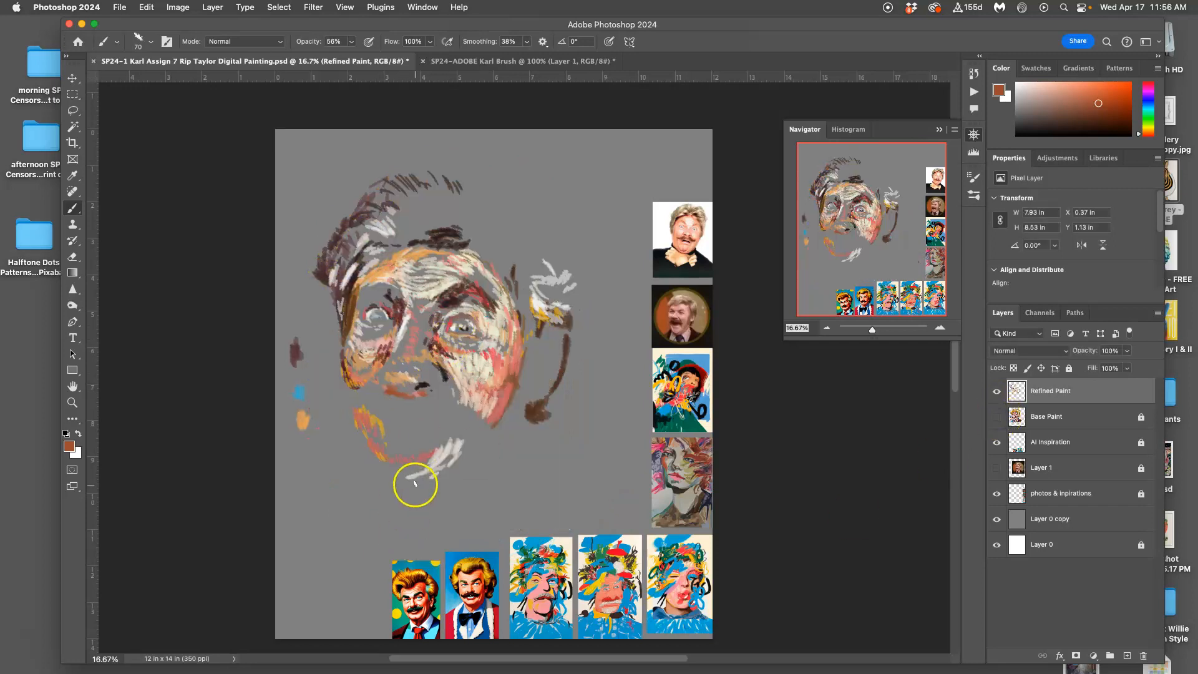
left_click_drag(419, 456, 424, 457)
left_click(997, 417)
Step: Switch to Spotify and search for "trent reznor"
mouse_move(2, 215)
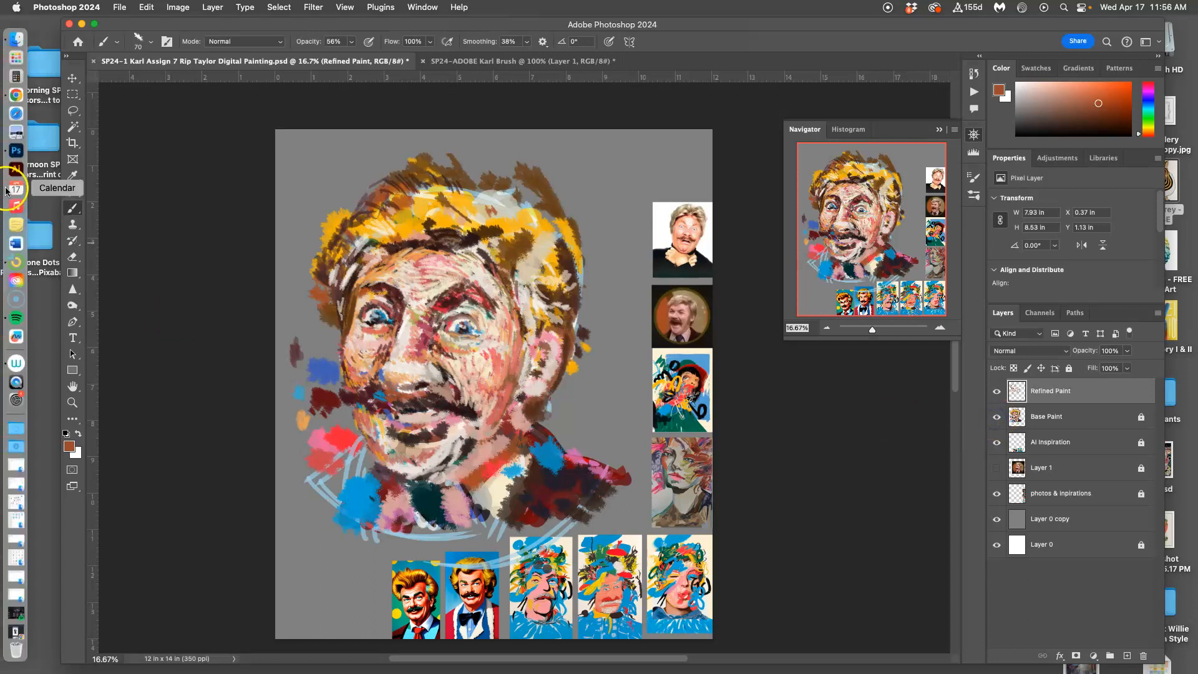
left_click(17, 318)
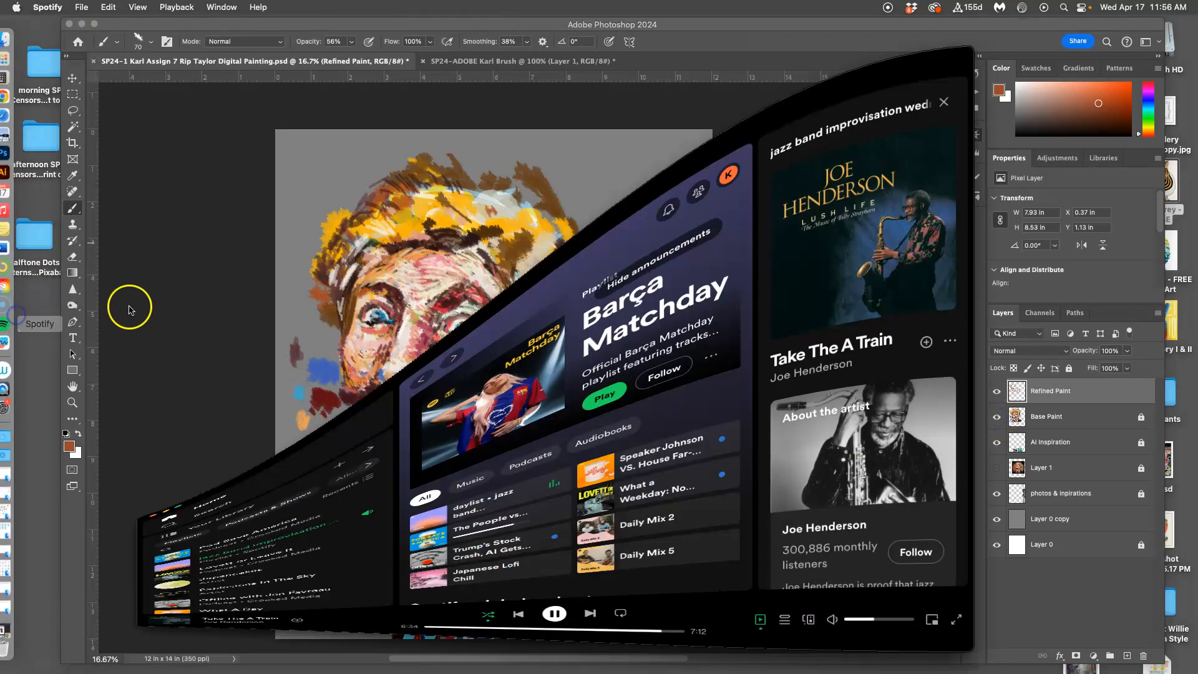
left_click(230, 134)
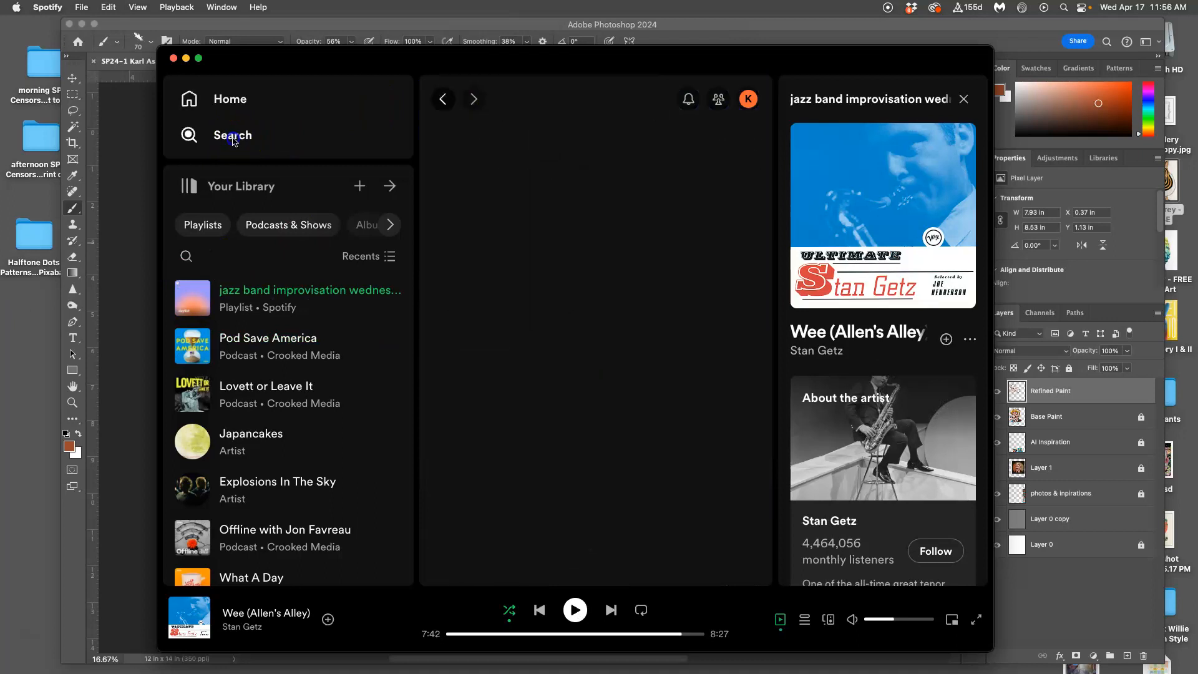
type("tre")
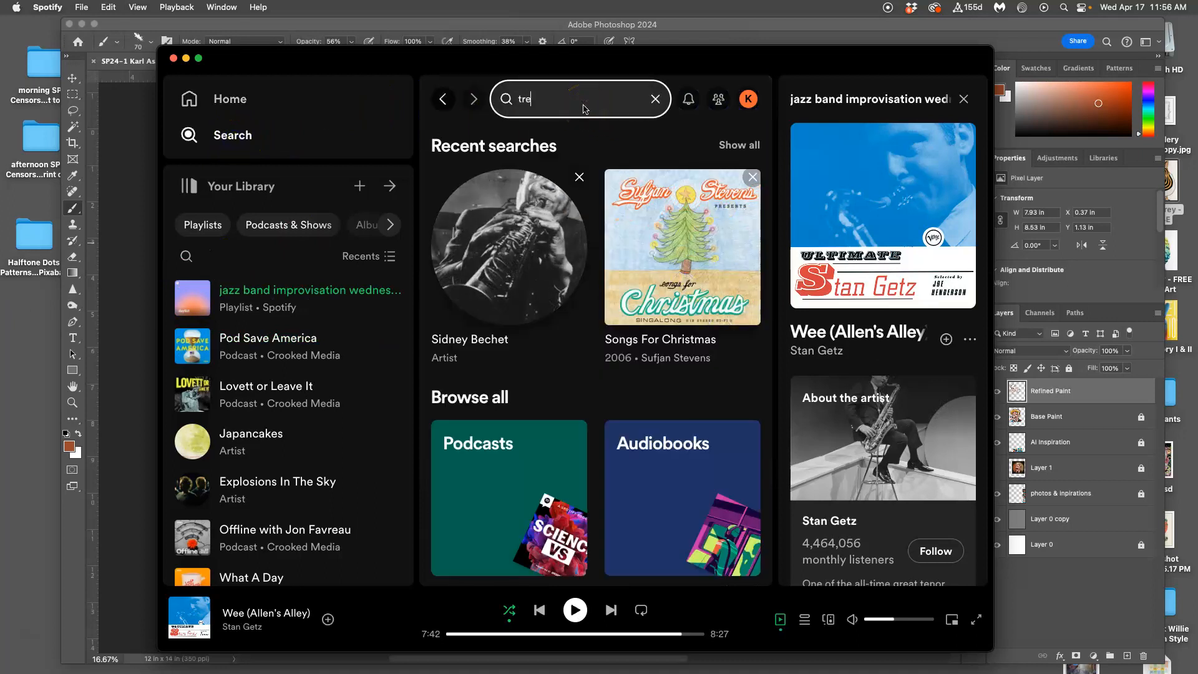
type("nt re")
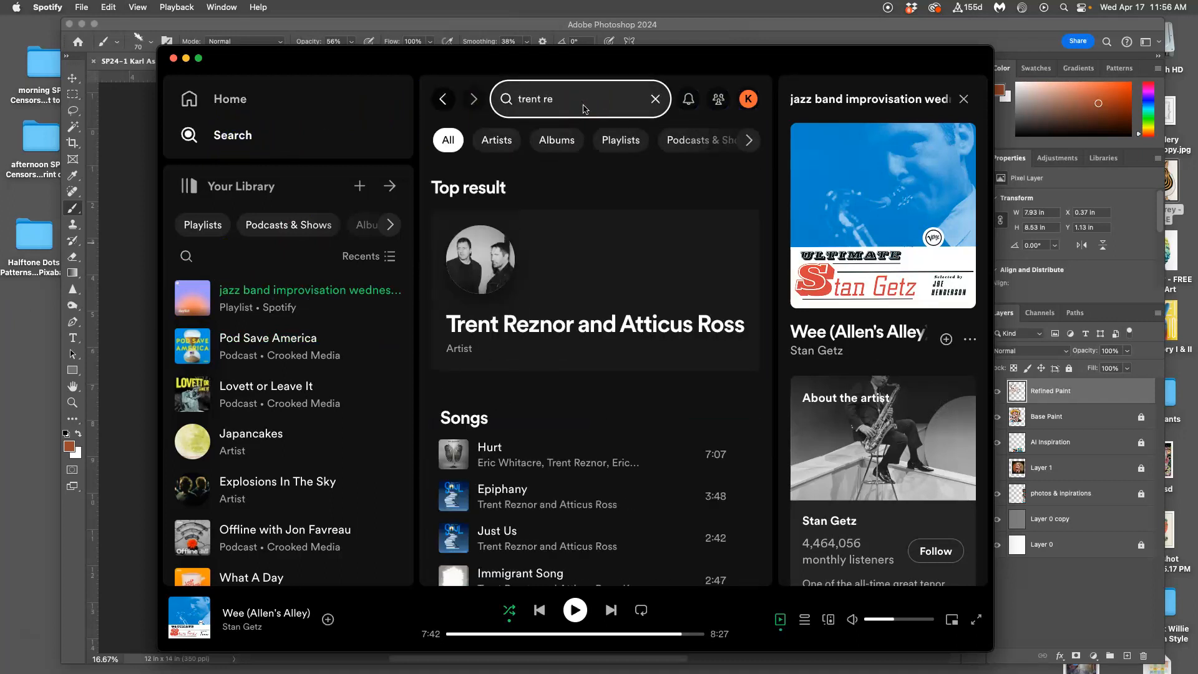
type("znor")
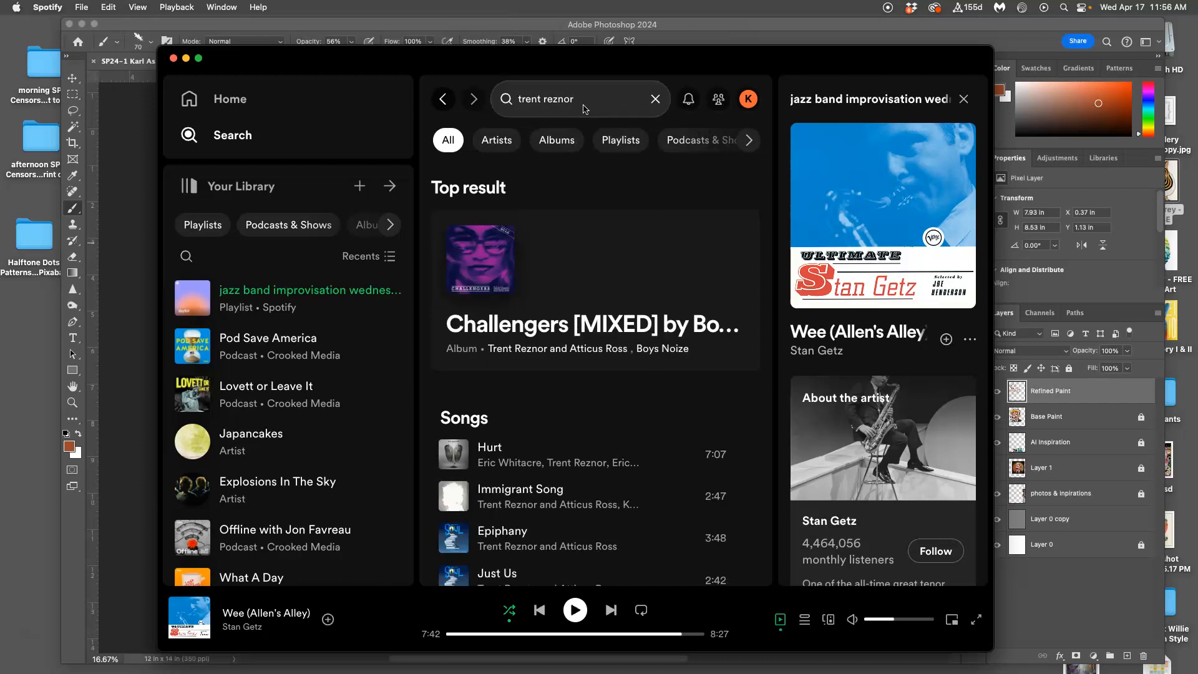
left_click(612, 99)
key("Return")
Step: Search for "social network", play The Social Network album and raise the playback volume, closing by minimizing the player
left_click_drag(614, 99, 493, 100)
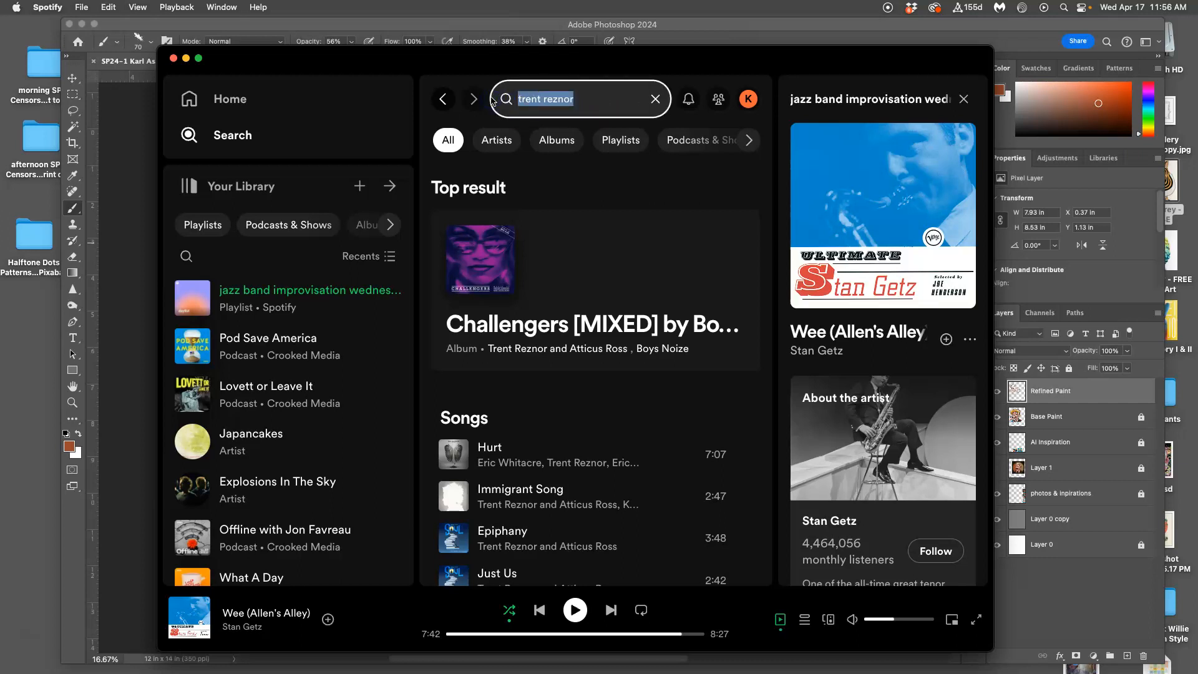
type("social")
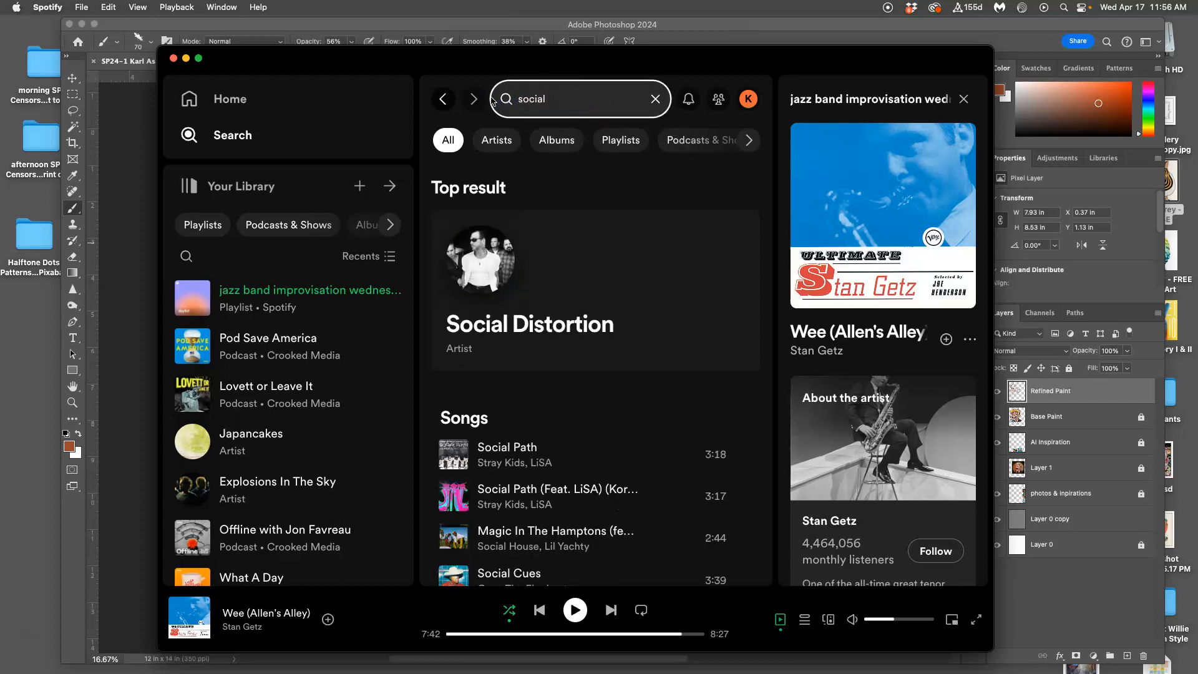
type(" network")
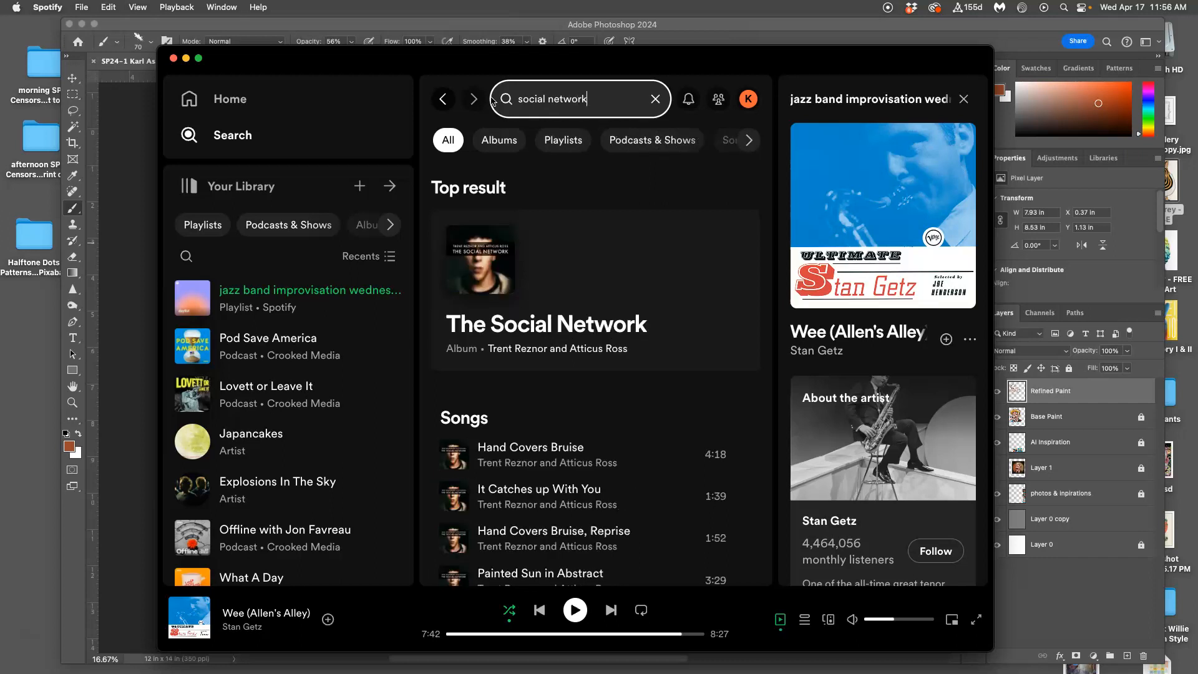
mouse_move(556, 262)
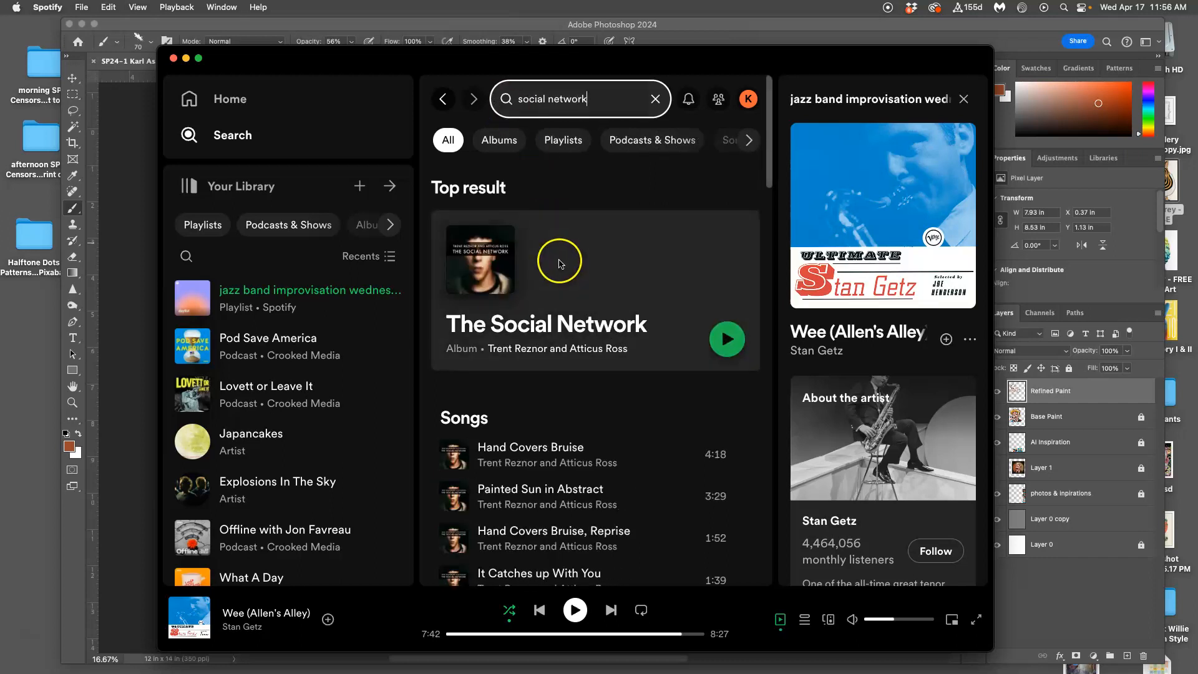
left_click(713, 334)
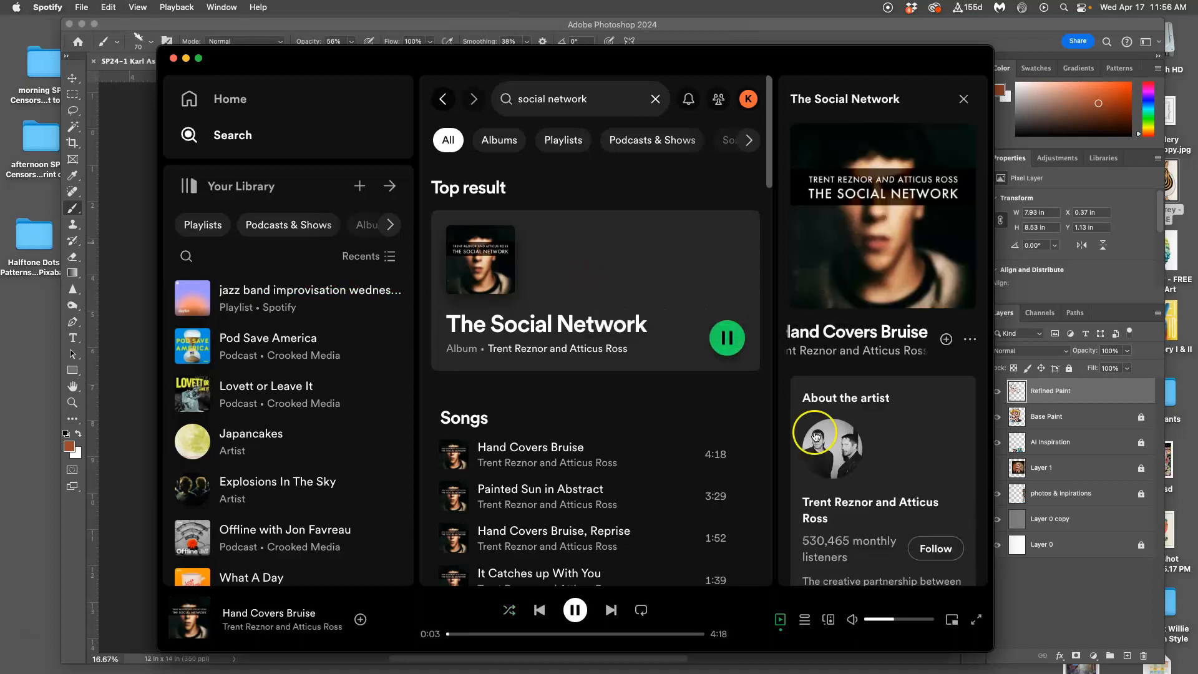
left_click_drag(901, 624, 918, 625)
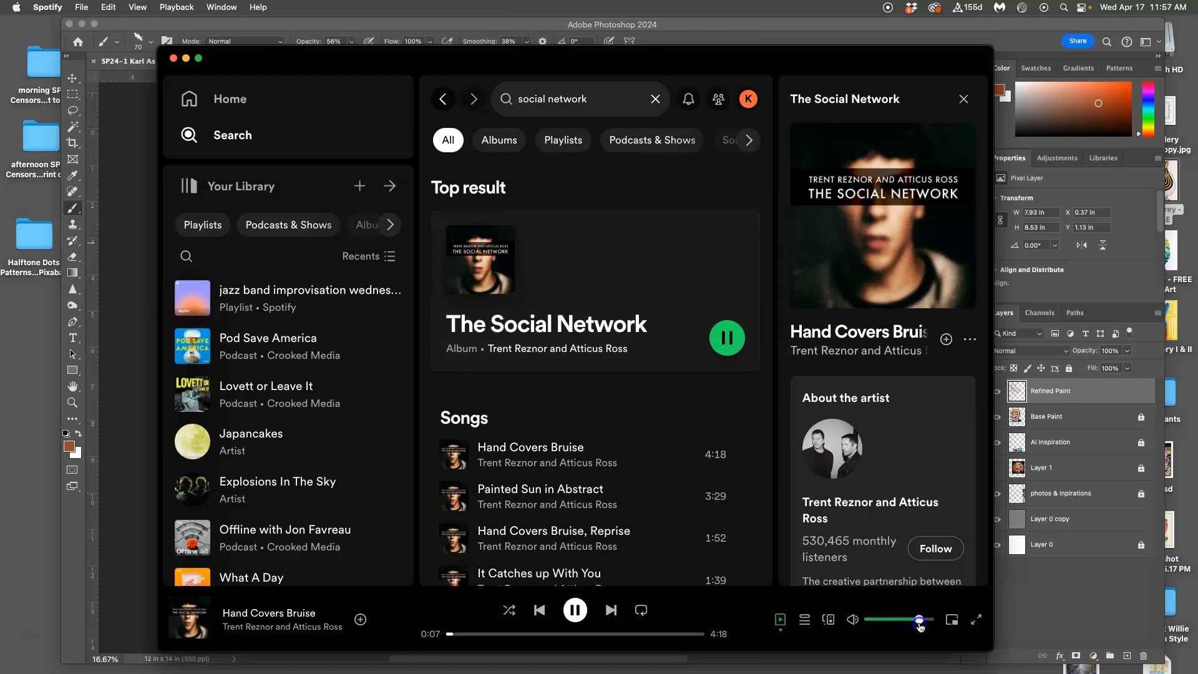
left_click(187, 61)
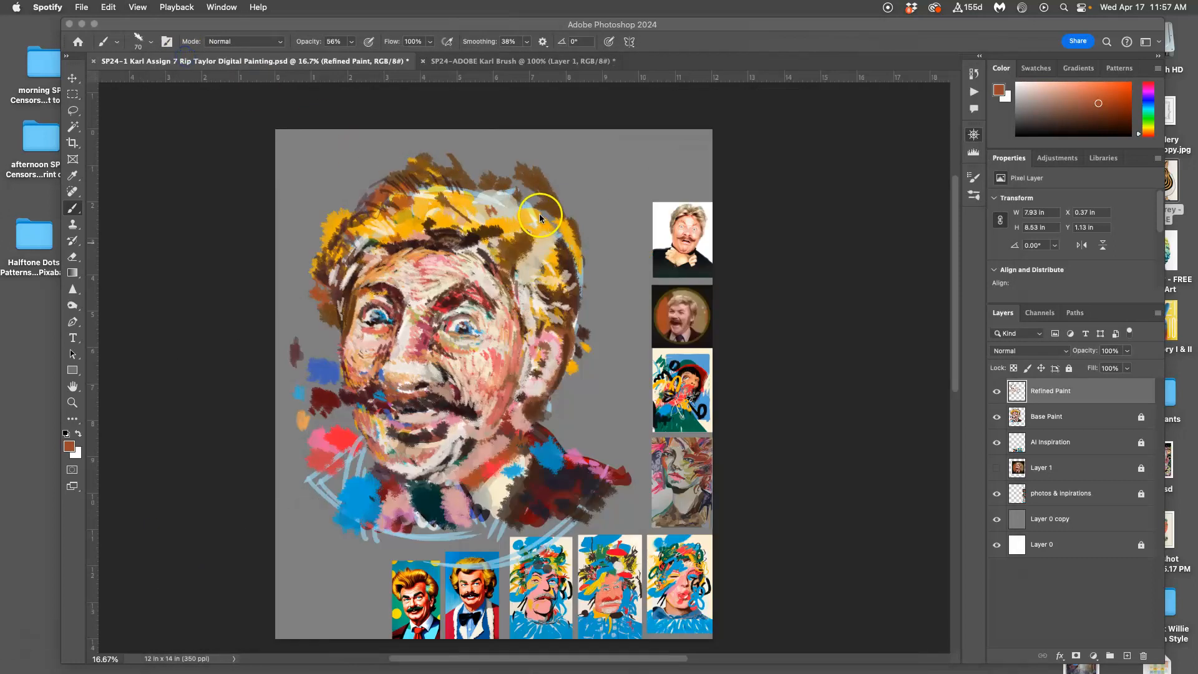
Step: Return to Photoshop and paint sampled dark brown strokes on the left-hand cheek and coral strokes beside the nose, finishing with a peach sample
left_click(408, 396)
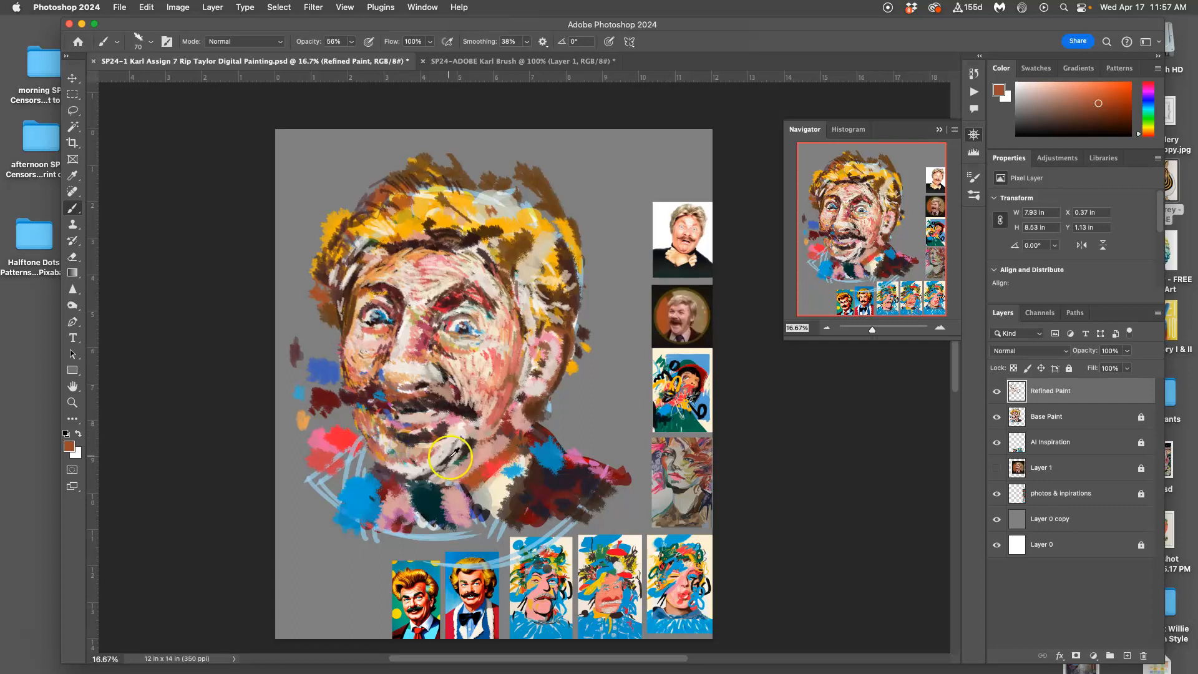
left_click(396, 444, "alt")
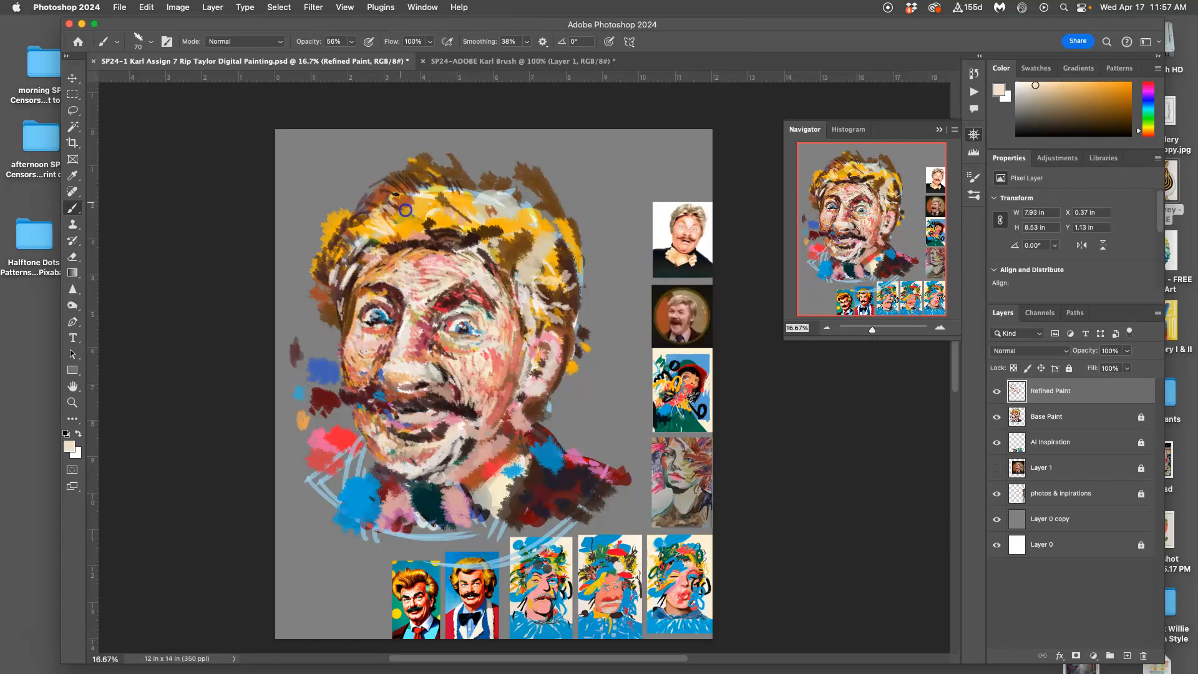
left_click(387, 357, "alt")
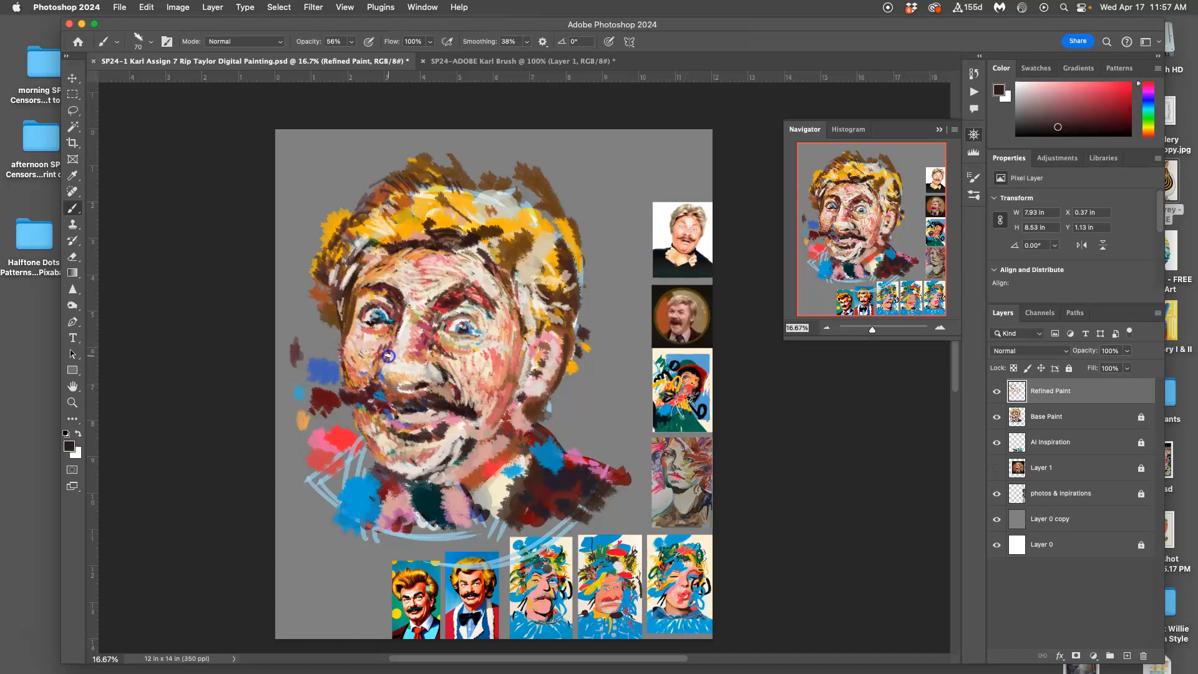
left_click_drag(363, 371, 365, 380)
left_click(471, 373, "alt")
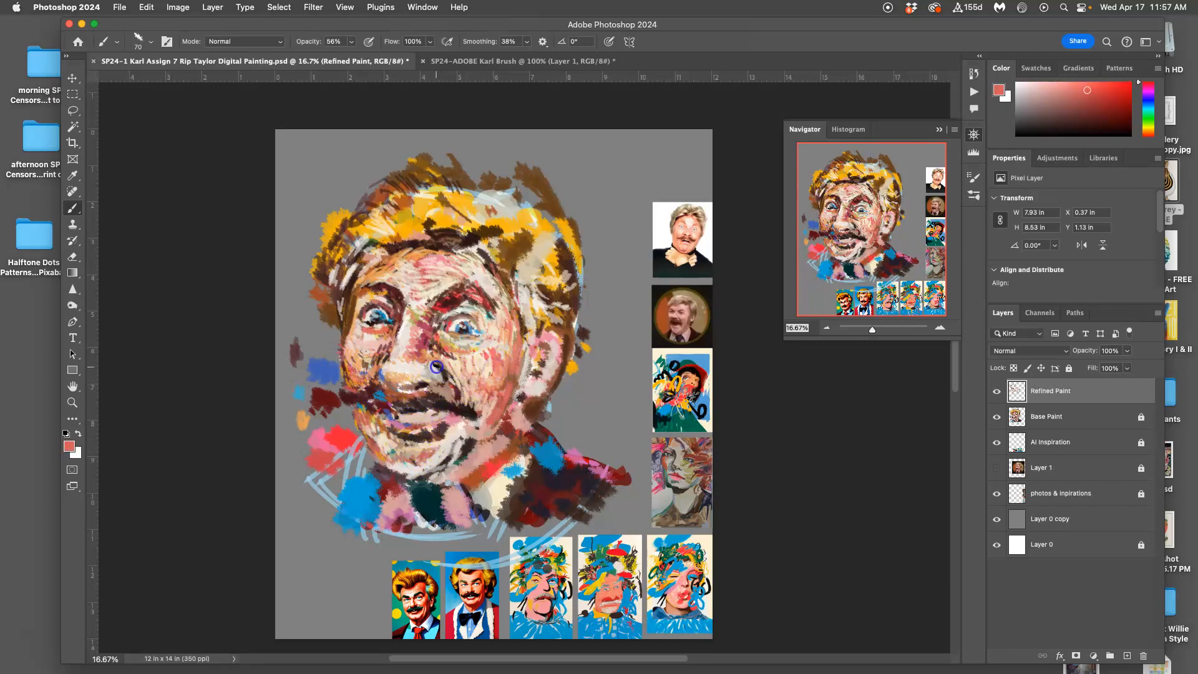
left_click_drag(451, 378, 468, 402)
left_click(399, 382, "alt")
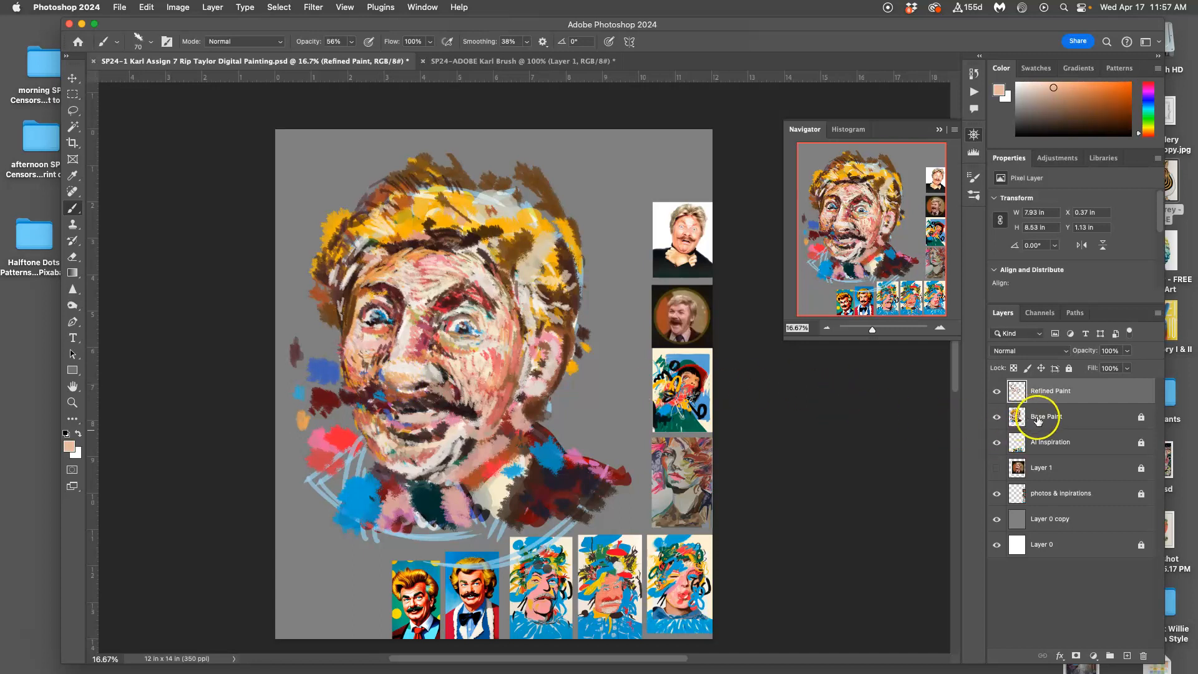
Step: Unlock the Base Paint layer and delete its lassoed stray paint around the outside of the hair and right-hand ear
left_click(1064, 416)
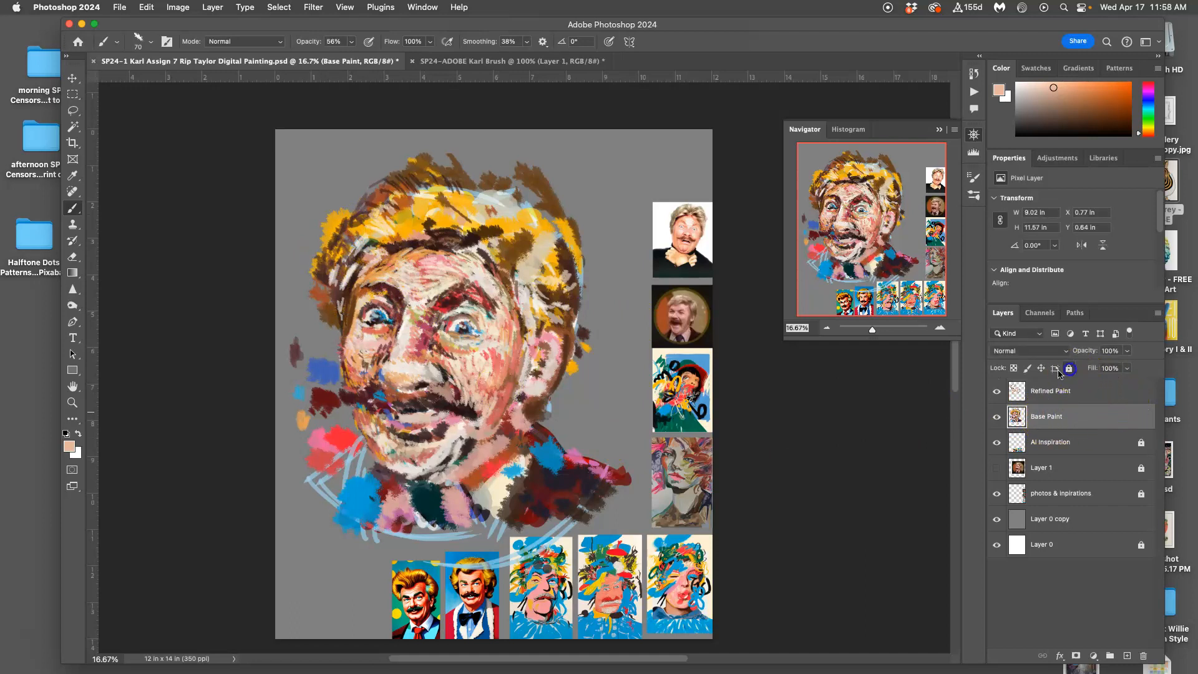
left_click(73, 112)
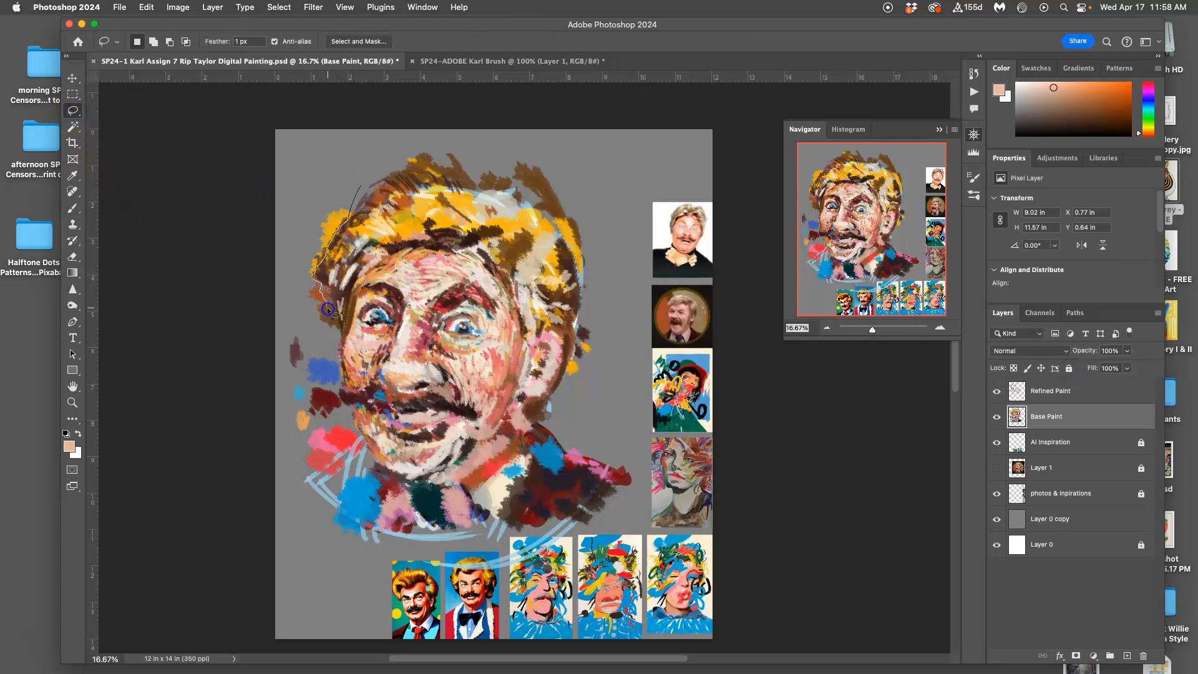
mouse_move(321, 375)
left_mouse_down()
mouse_move(331, 207)
mouse_move(356, 187)
left_mouse_up()
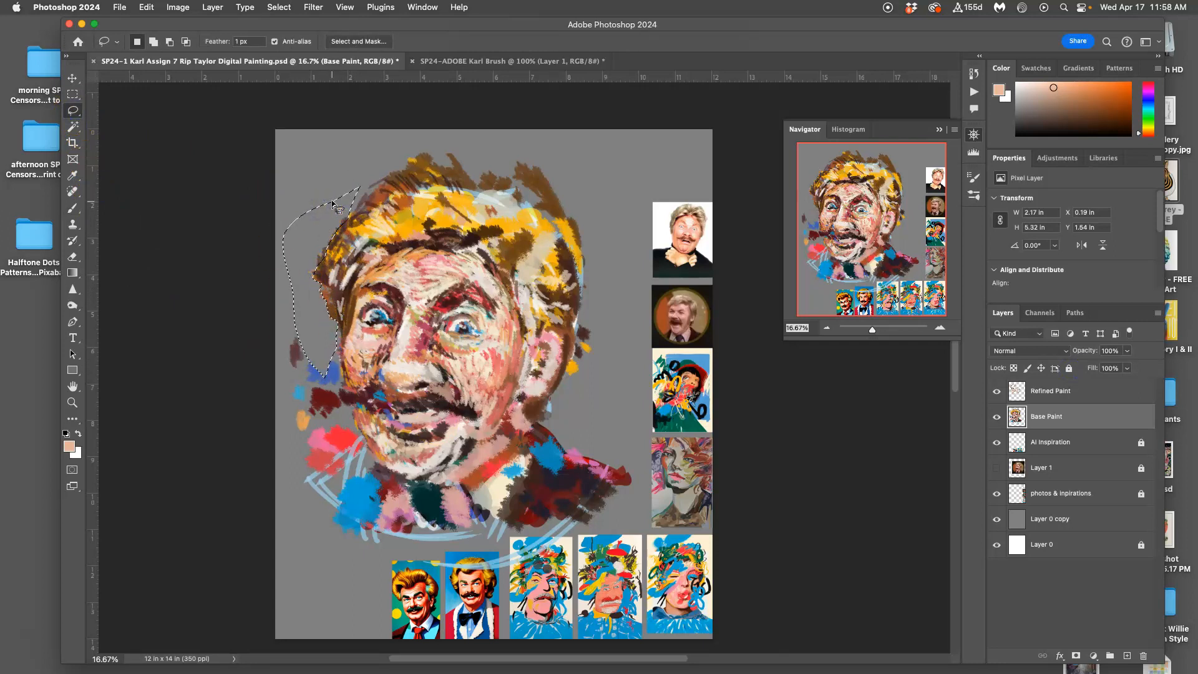
left_click(338, 159)
left_click_drag(582, 197, 584, 199)
left_click_drag(601, 231, 576, 321)
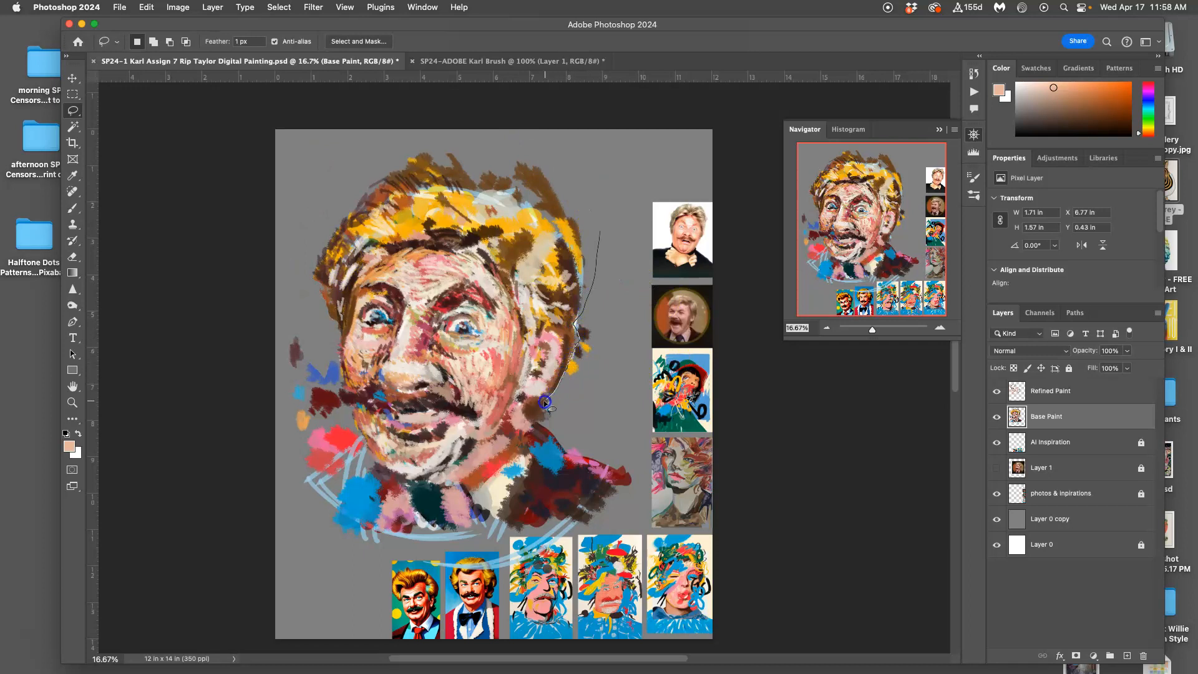
mouse_move(589, 396)
left_mouse_down()
mouse_move(615, 337)
mouse_move(600, 236)
left_mouse_up()
left_click(569, 347)
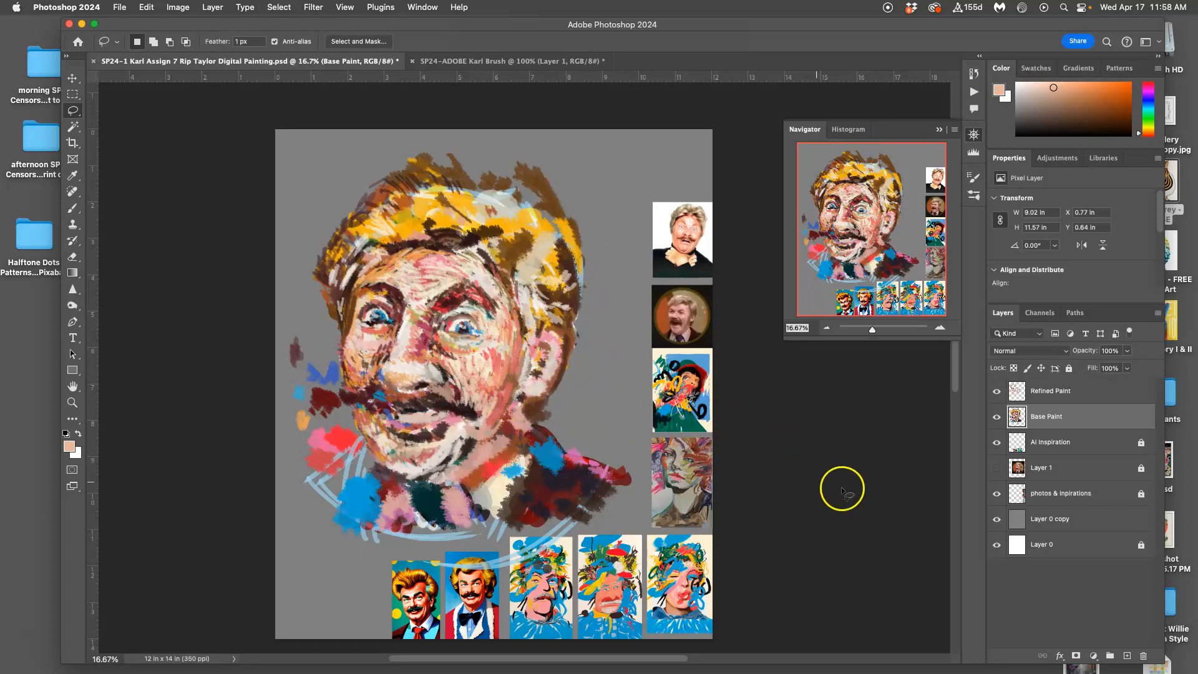
Step: Lock the Base Paint layer and compare it with Refined Paint by hiding and showing each layer
left_click(1069, 369)
left_click(997, 417)
left_click(997, 416)
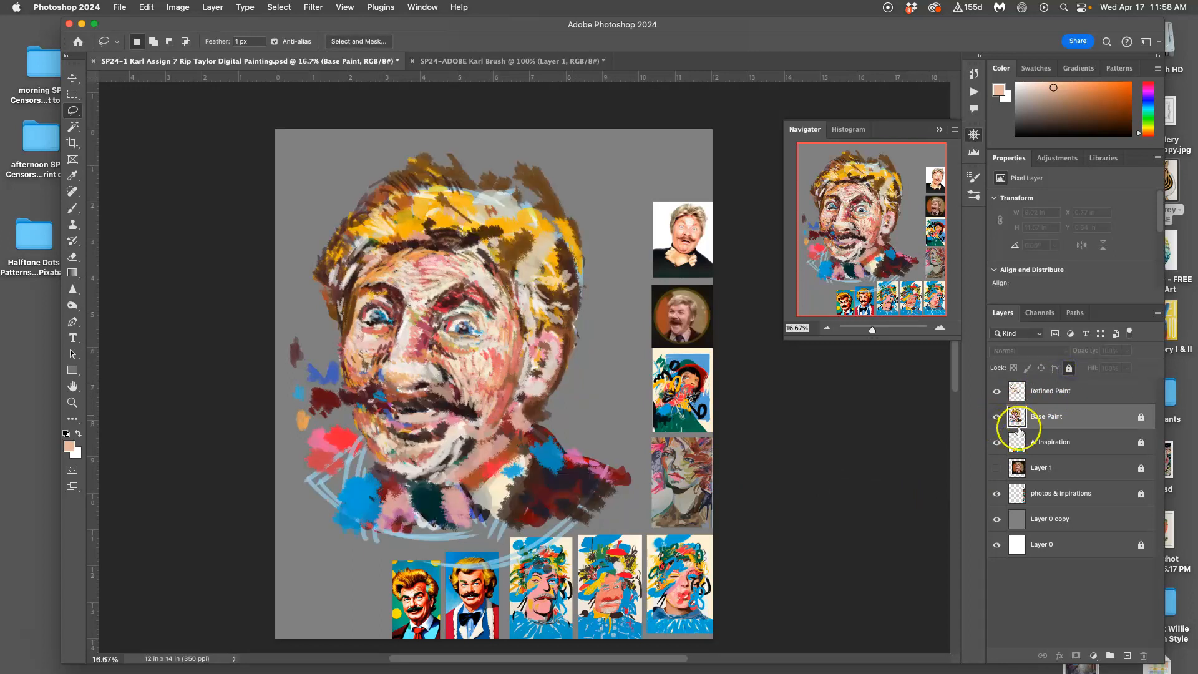
left_click(996, 391)
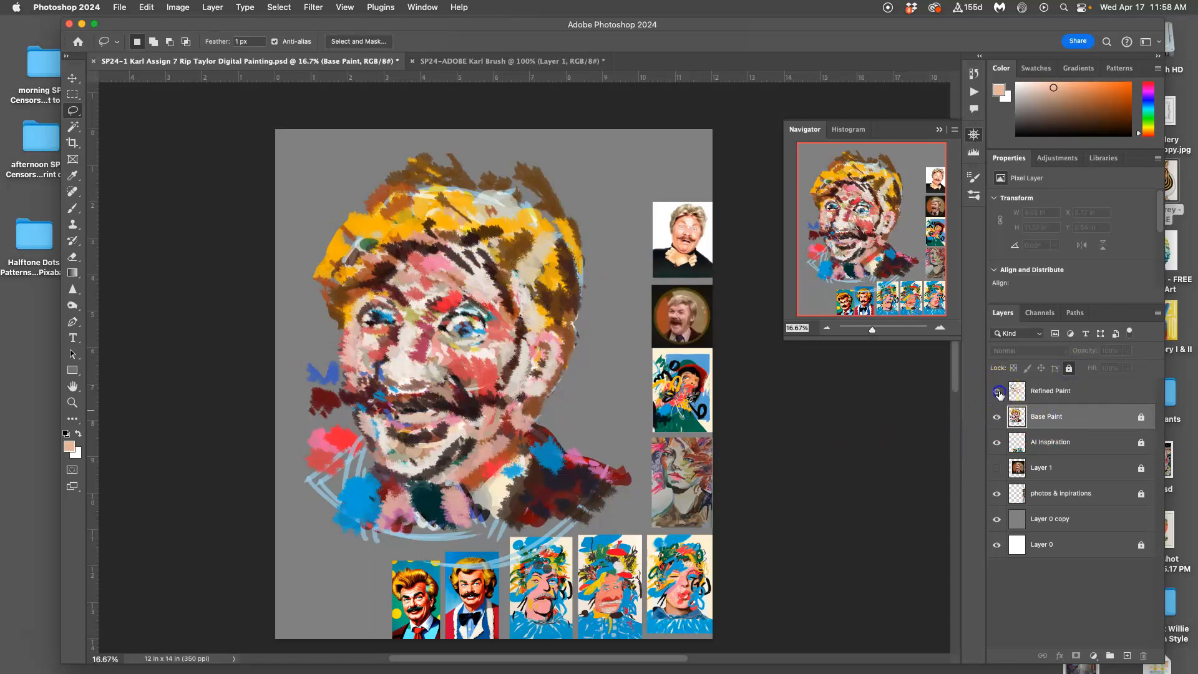
left_click(997, 390)
Step: Unlock the Base Paint layer and shift its hue by +5 with a Hue/Saturation adjustment
left_click(1069, 368)
left_click(180, 7)
mouse_move(193, 42)
left_click(331, 105)
mouse_move(861, 365)
left_mouse_down()
mouse_move(877, 367)
mouse_move(827, 365)
mouse_move(939, 353)
mouse_move(864, 355)
left_mouse_up()
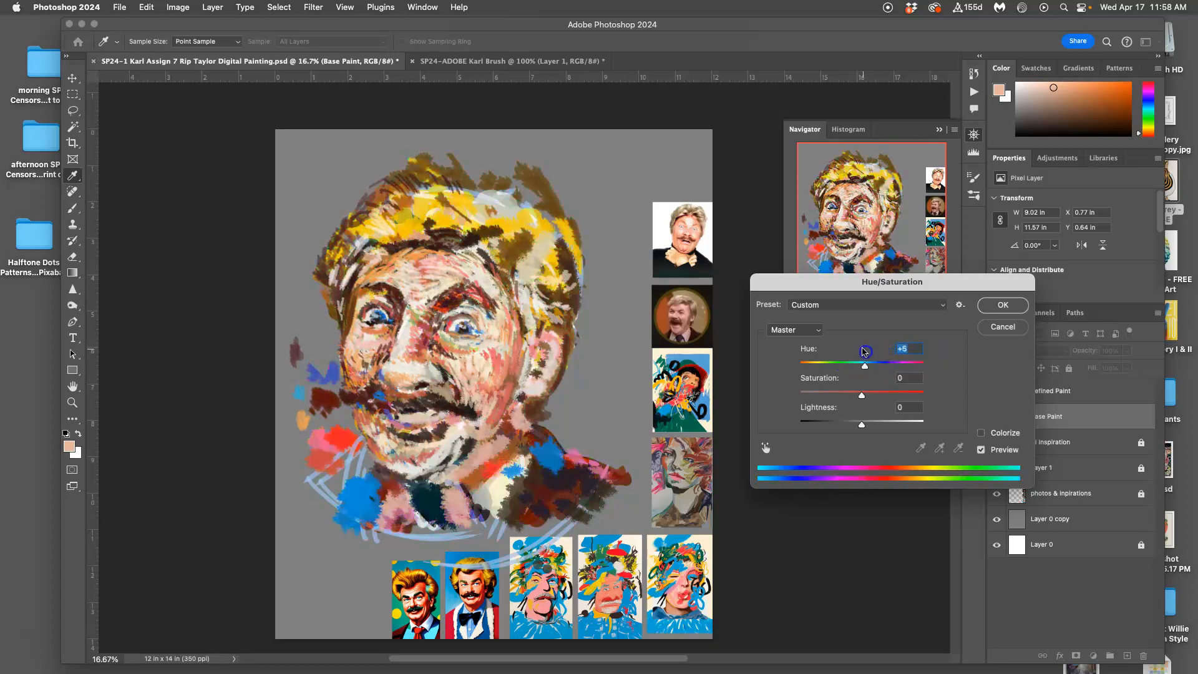
left_click(1003, 304)
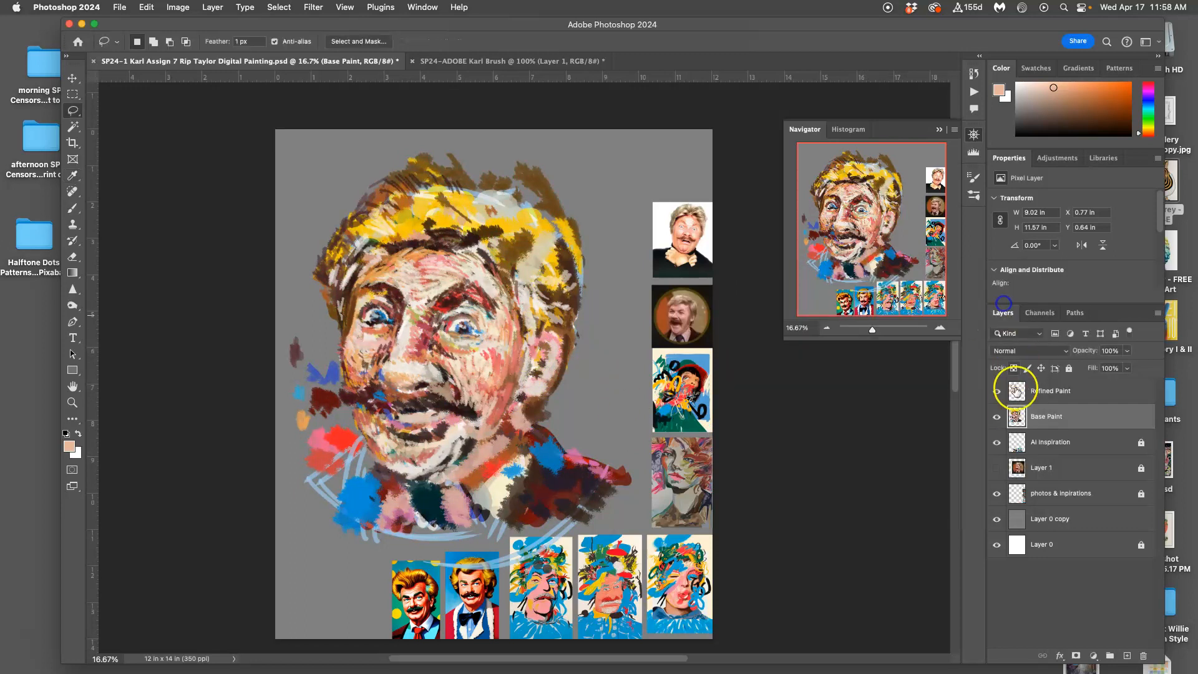
Step: Check the recoloured Base Paint without the Refined Paint strokes, lock it, and show Refined Paint again
left_click(997, 391)
left_click(997, 416)
left_click(997, 416)
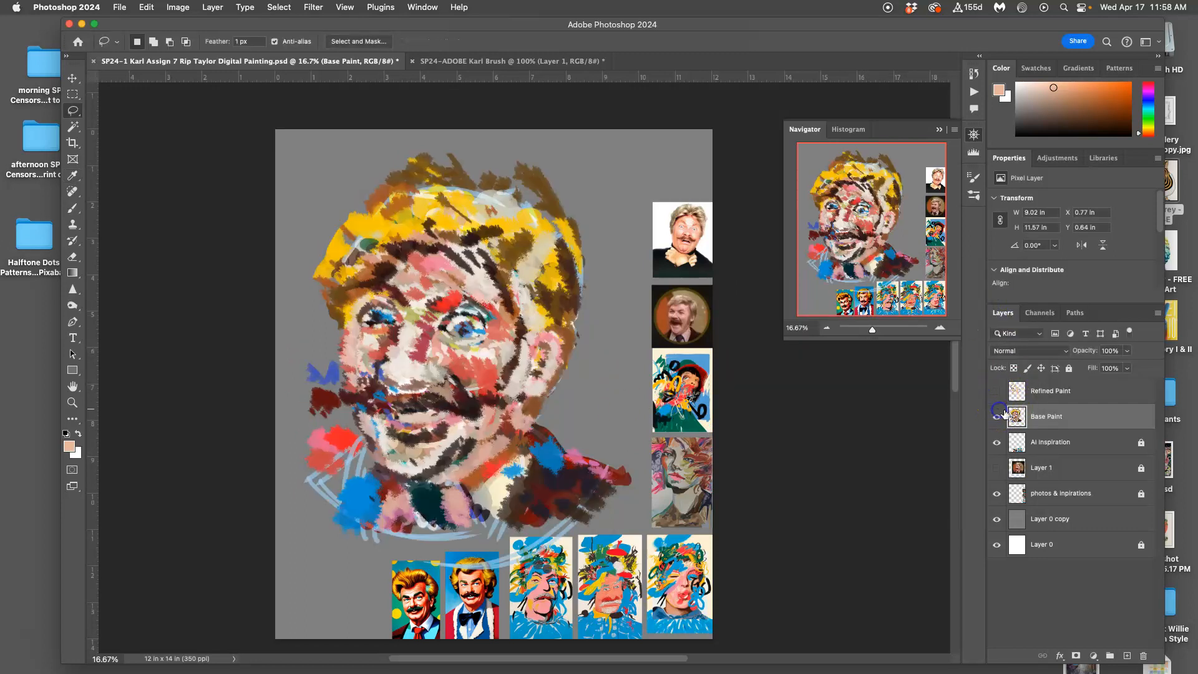
left_click(1069, 368)
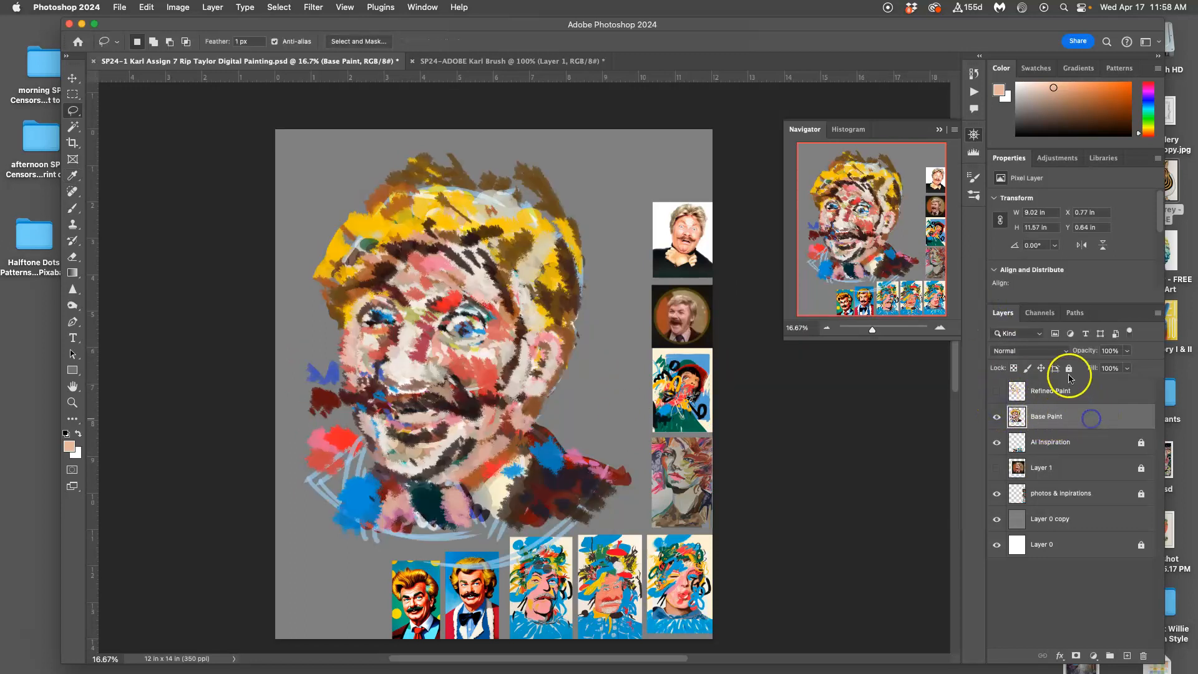
left_click(996, 390)
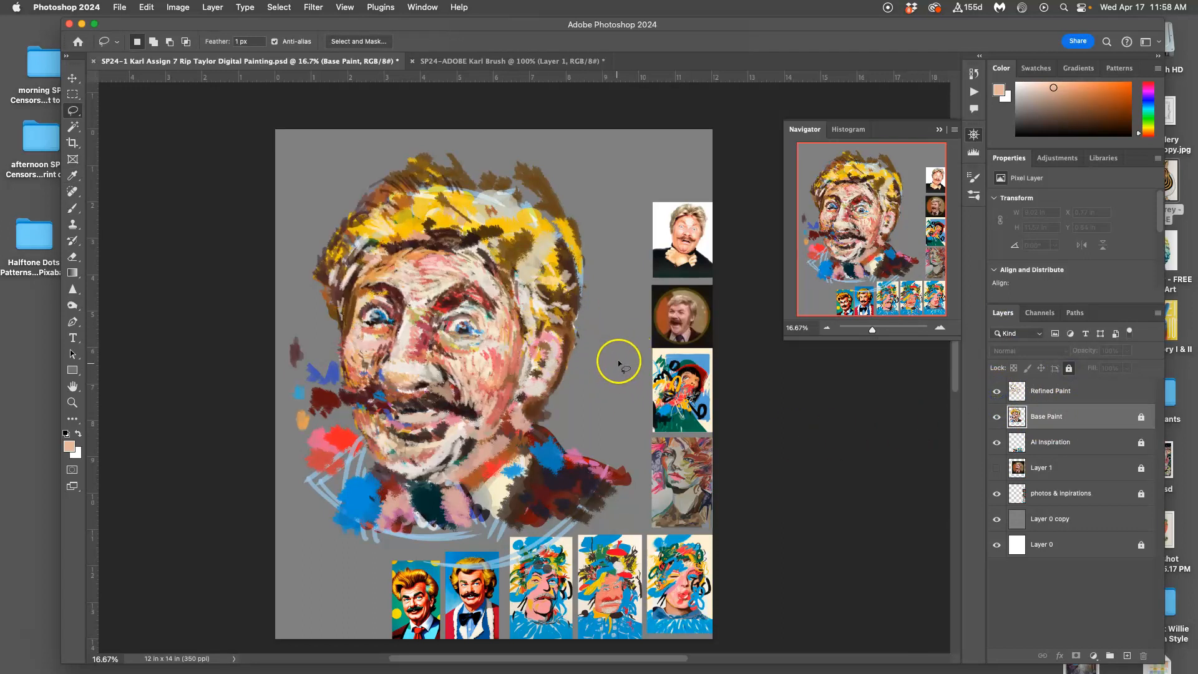
Step: On the Refined Paint layer, brush light peach strokes over the chin, the jawline and the edge of the neck
key("super+plus")
key("super+plus")
mouse_move(545, 372)
left_mouse_down()
mouse_move(623, 348)
mouse_move(684, 382)
mouse_move(690, 425)
left_mouse_up()
left_click(1065, 390)
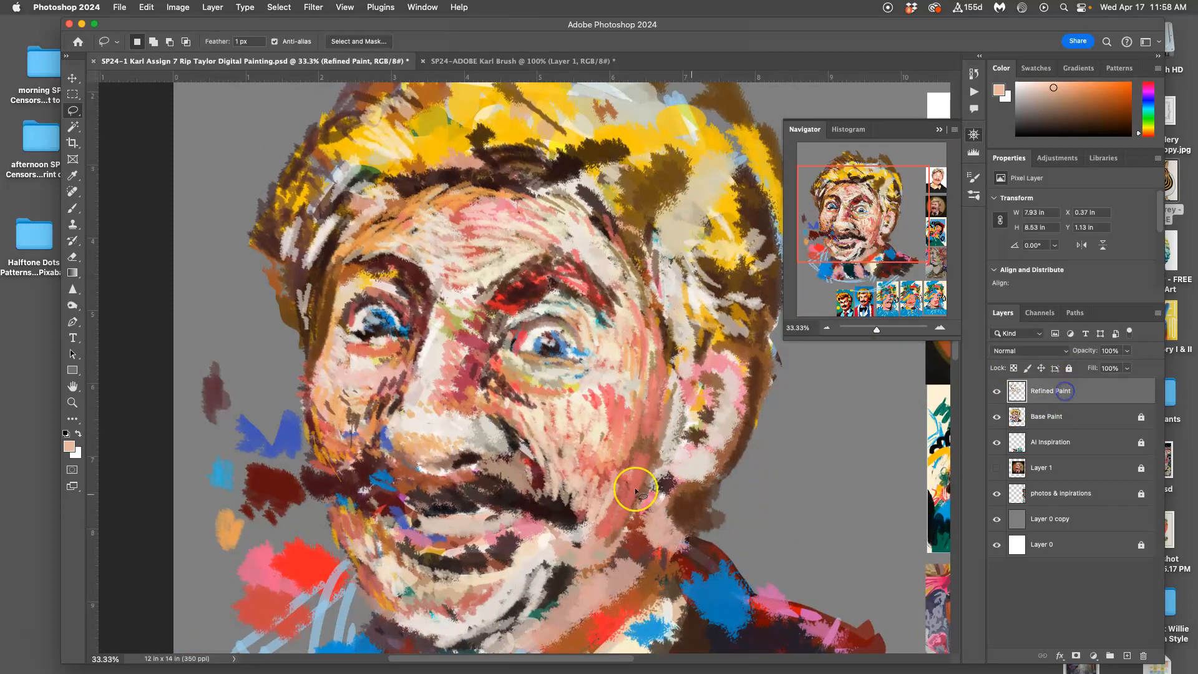
left_click(73, 208)
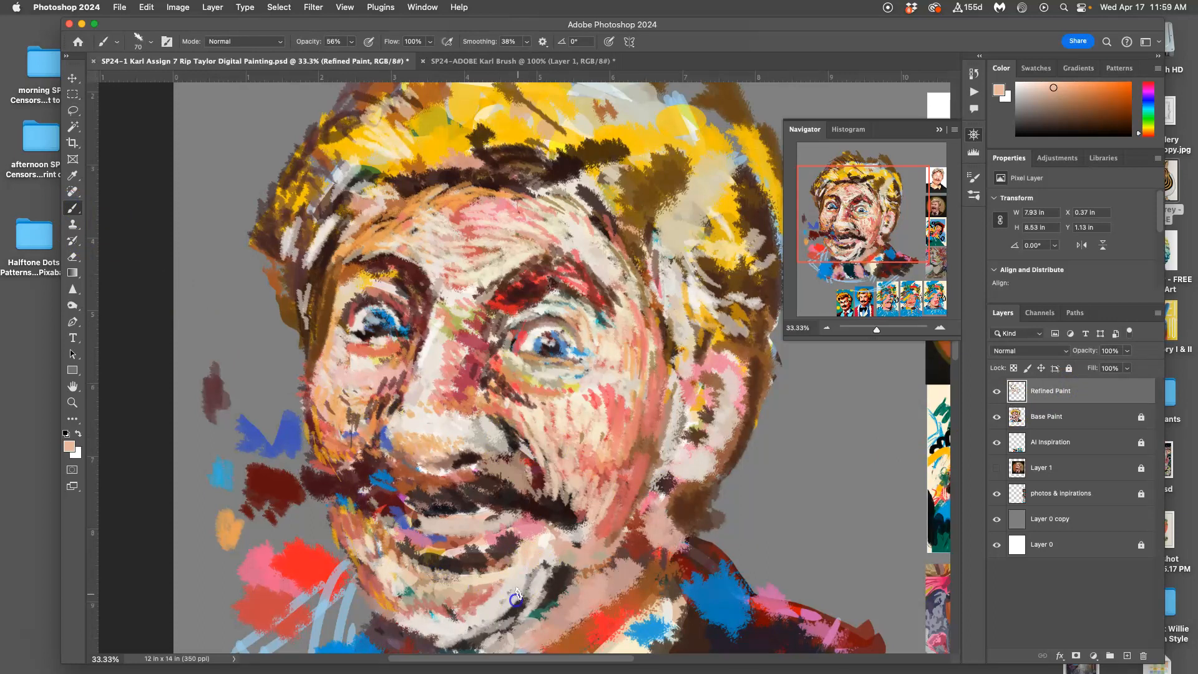
left_click_drag(552, 589, 538, 609)
mouse_move(573, 569)
left_mouse_down()
mouse_move(537, 619)
mouse_move(592, 556)
mouse_move(530, 634)
mouse_move(555, 606)
mouse_move(518, 636)
mouse_move(496, 637)
mouse_move(524, 615)
mouse_move(493, 639)
mouse_move(444, 651)
left_mouse_up()
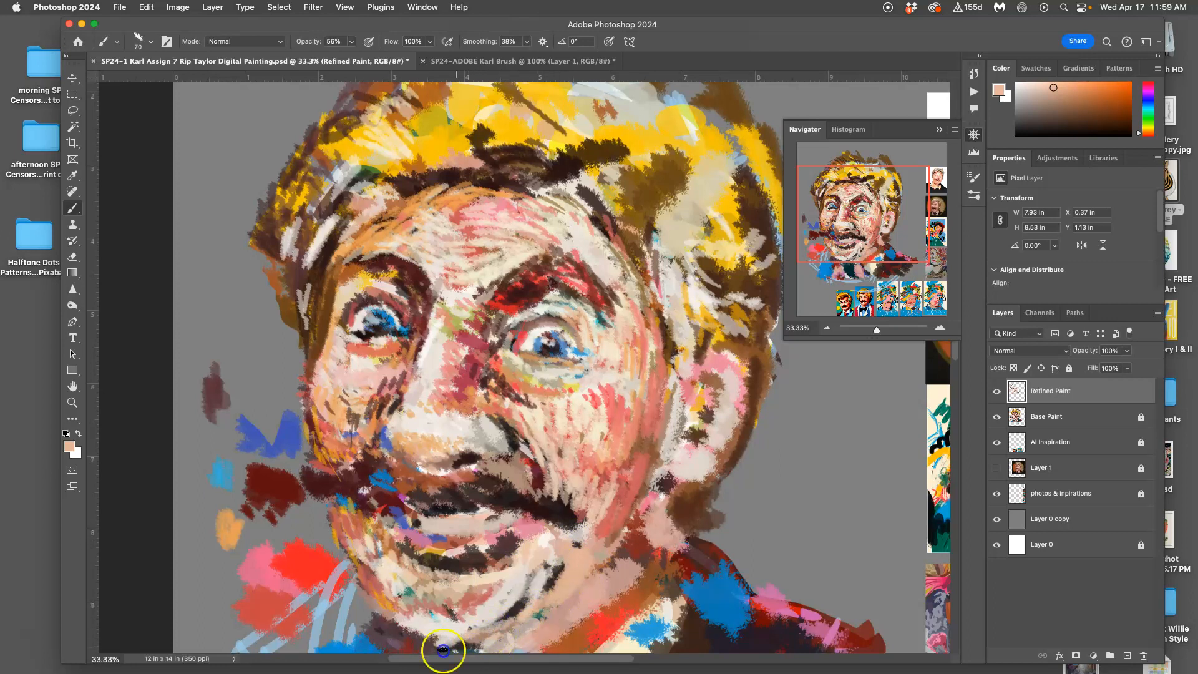
left_click_drag(386, 617, 450, 634)
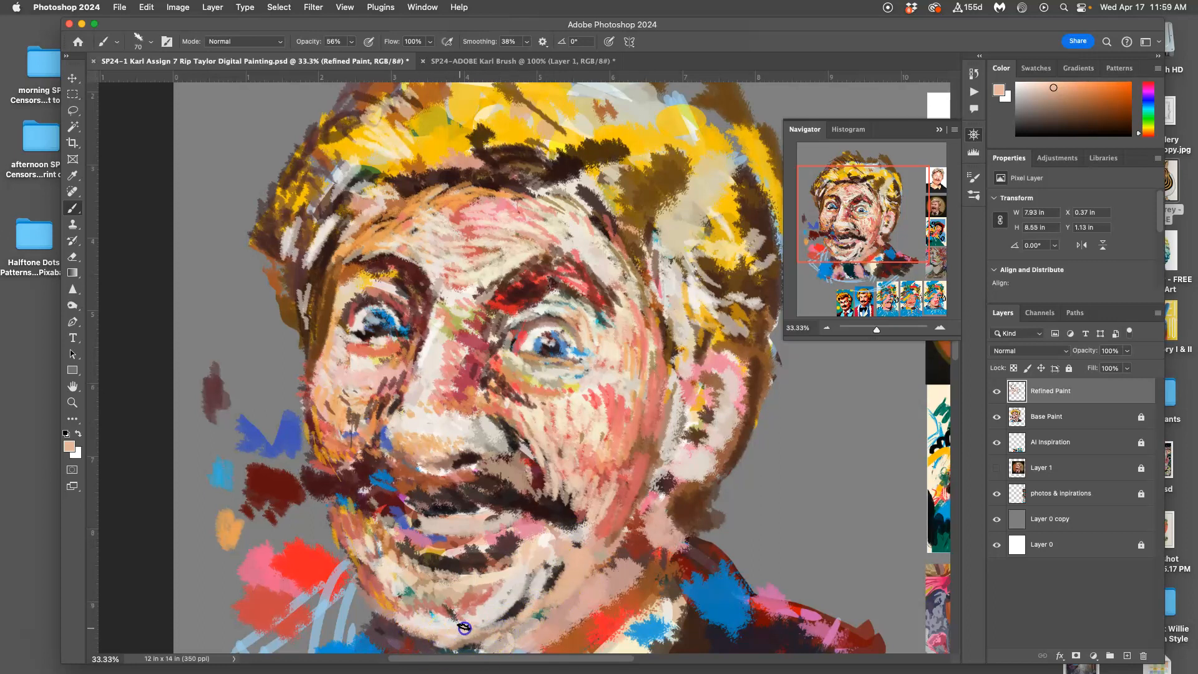
Step: Brush light peach accents around the lips, under the nose and along the cheek beside the moustache
scroll(531, 564, "down", 3)
scroll(532, 564, "right", 1)
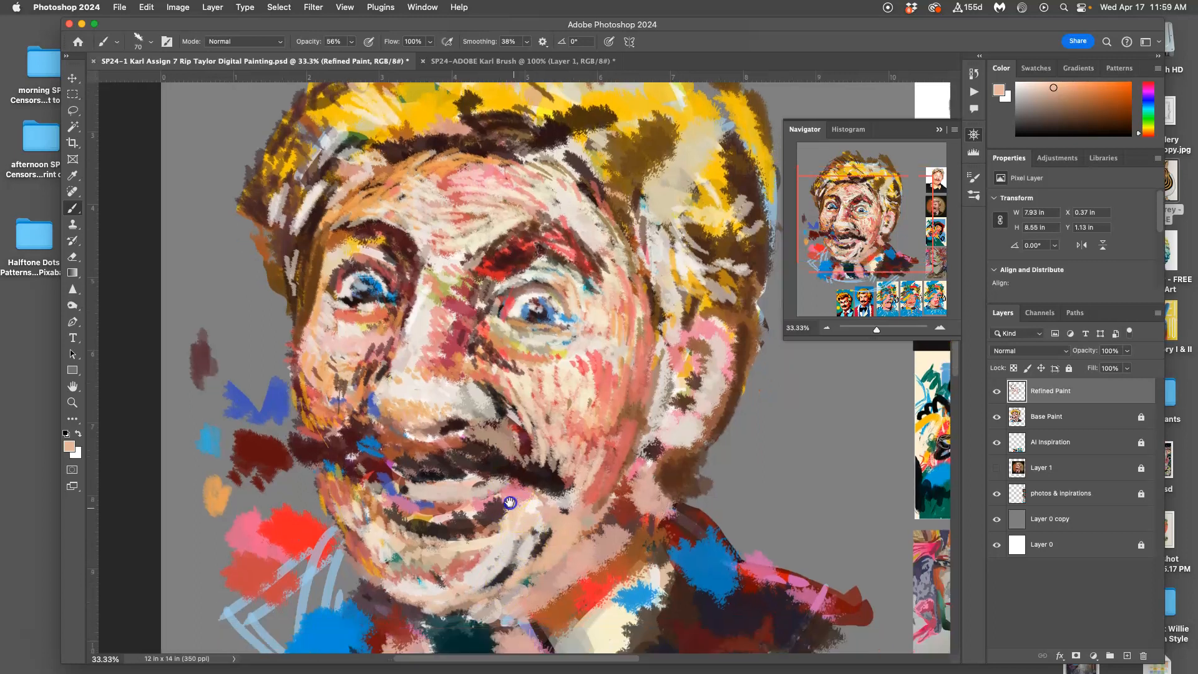
mouse_move(509, 526)
left_mouse_down()
mouse_move(527, 493)
mouse_move(522, 523)
left_mouse_up()
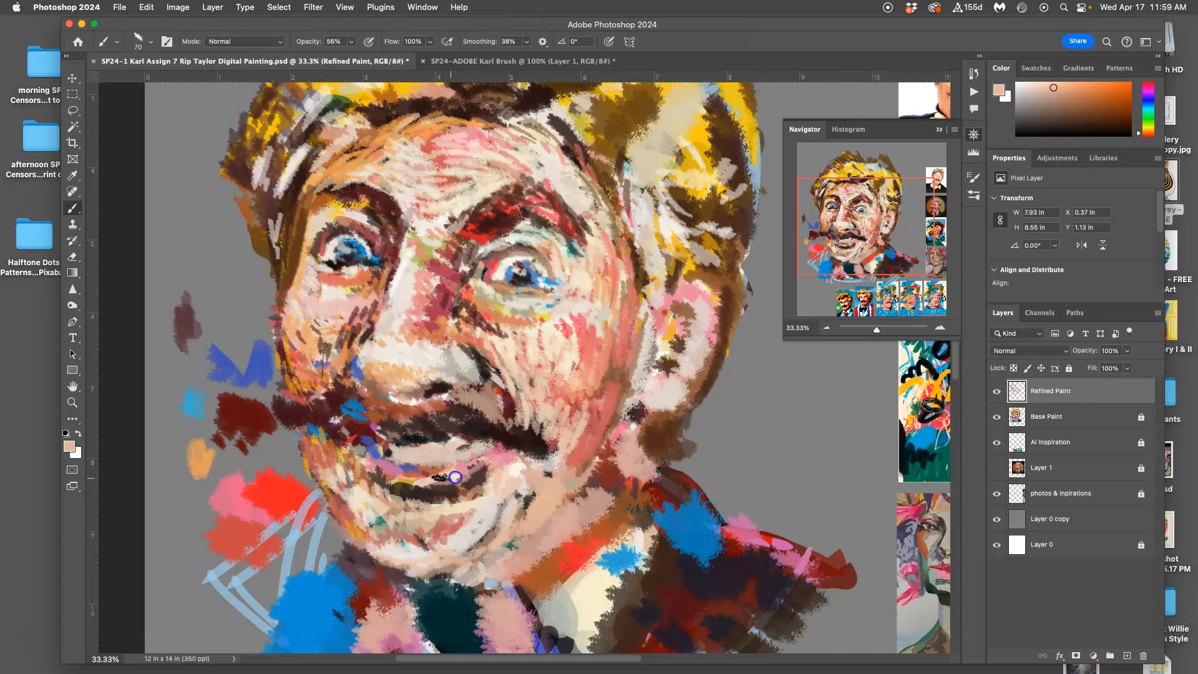
mouse_move(477, 467)
left_mouse_down()
mouse_move(409, 472)
mouse_move(390, 457)
left_mouse_up()
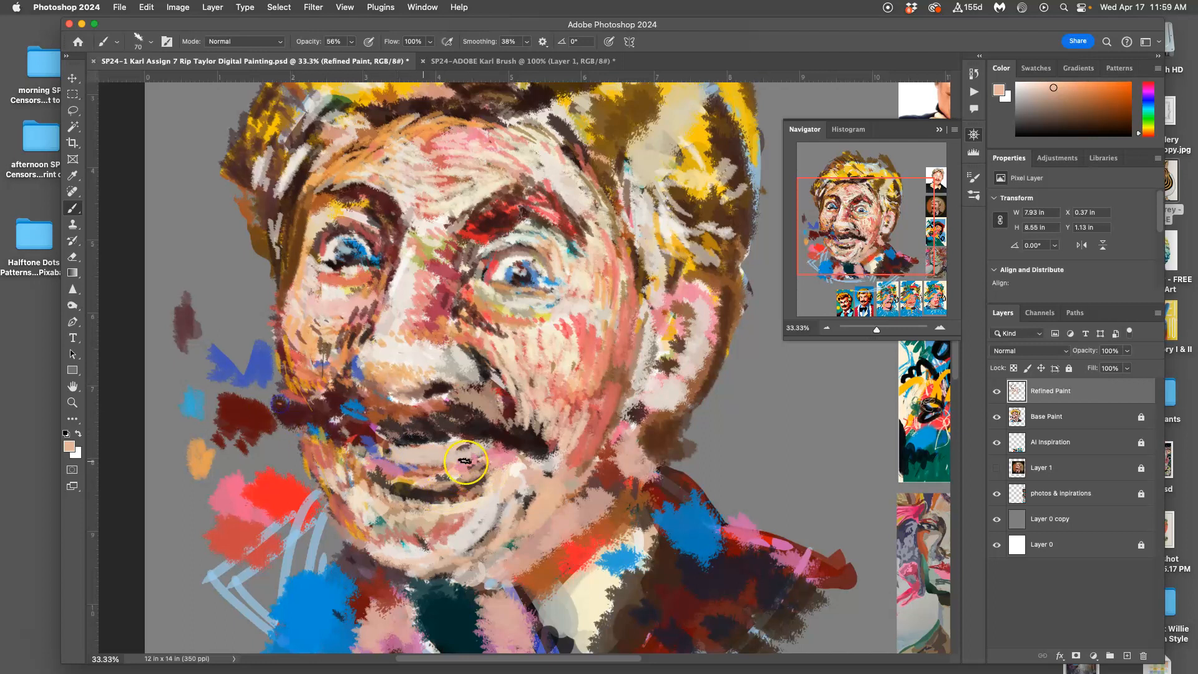
left_click_drag(403, 408, 407, 406)
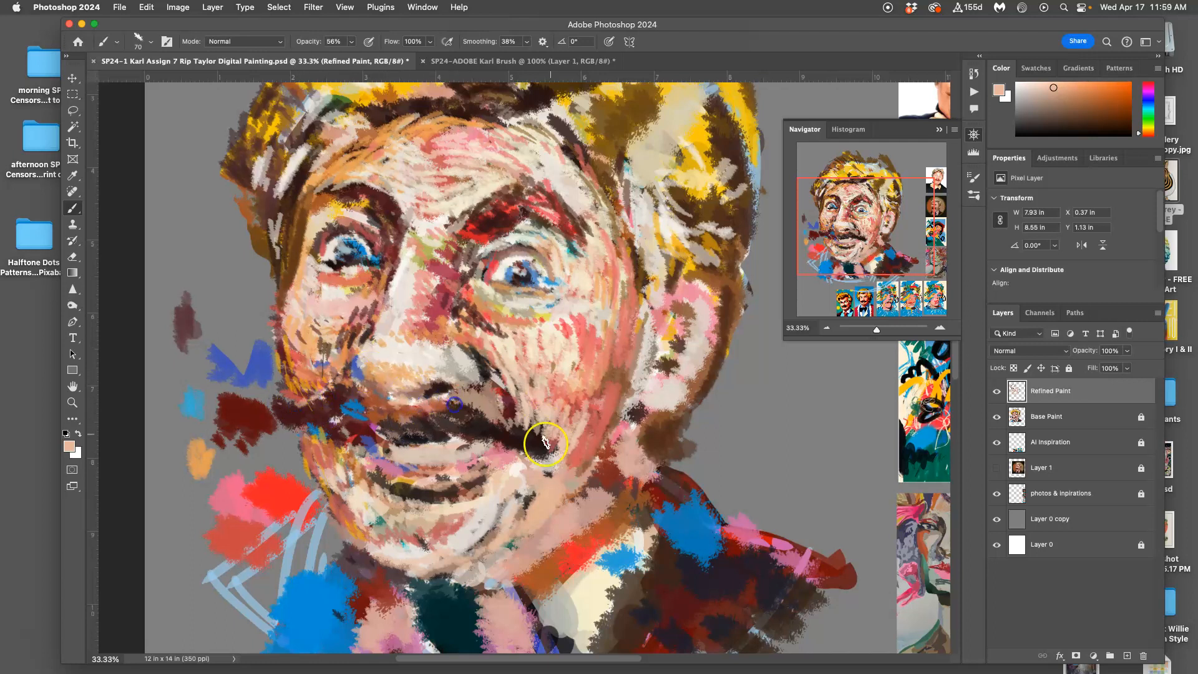
mouse_move(575, 461)
left_mouse_down()
mouse_move(547, 510)
mouse_move(613, 531)
mouse_move(565, 416)
left_mouse_up()
Step: Review the whole portrait and sample the dark red between the eyebrows as the painting colour
key("super+minus")
key("super+minus")
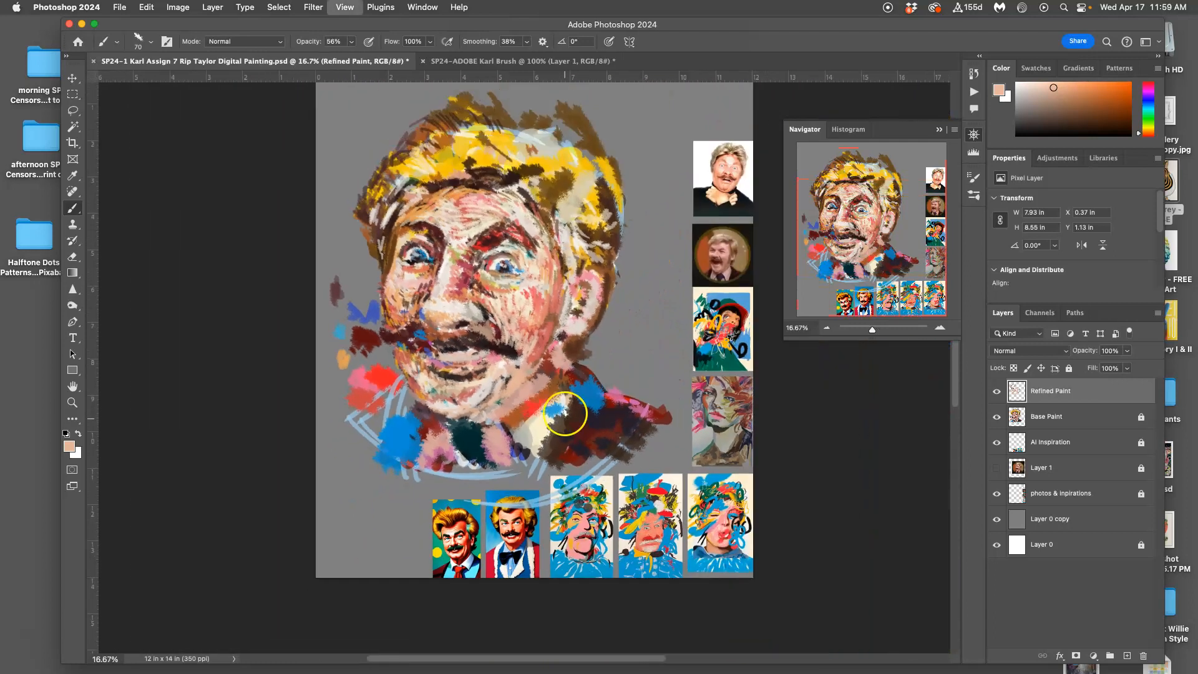
left_click_drag(633, 372, 568, 429)
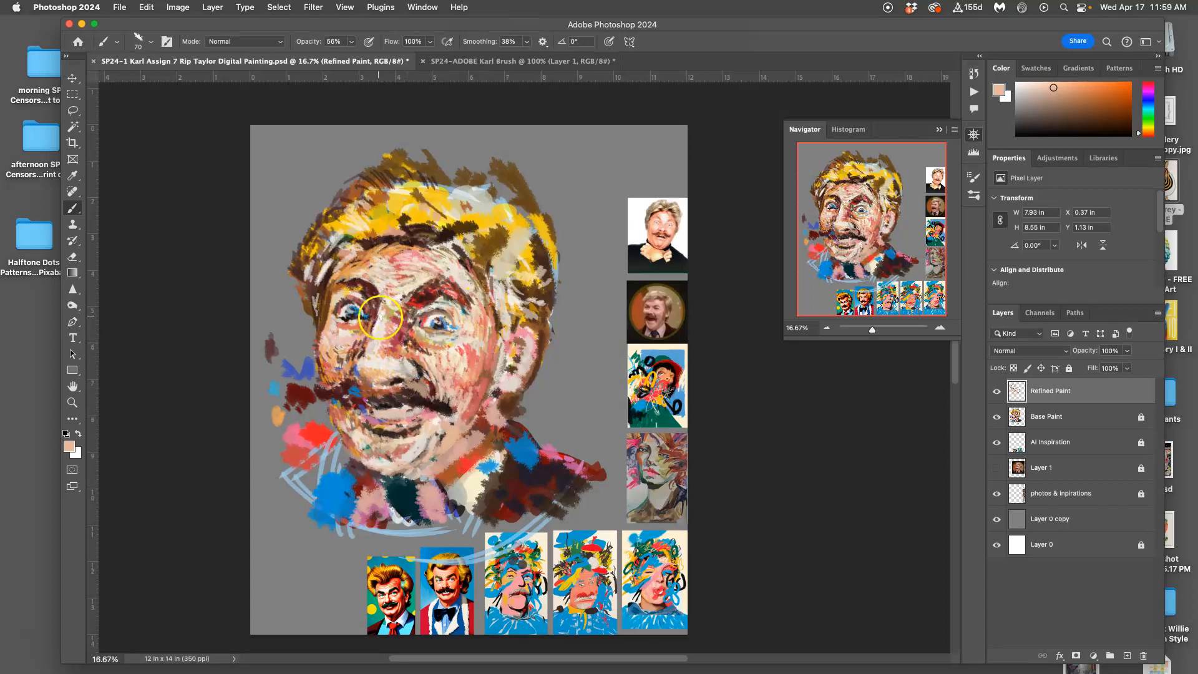
left_click(414, 303, "alt")
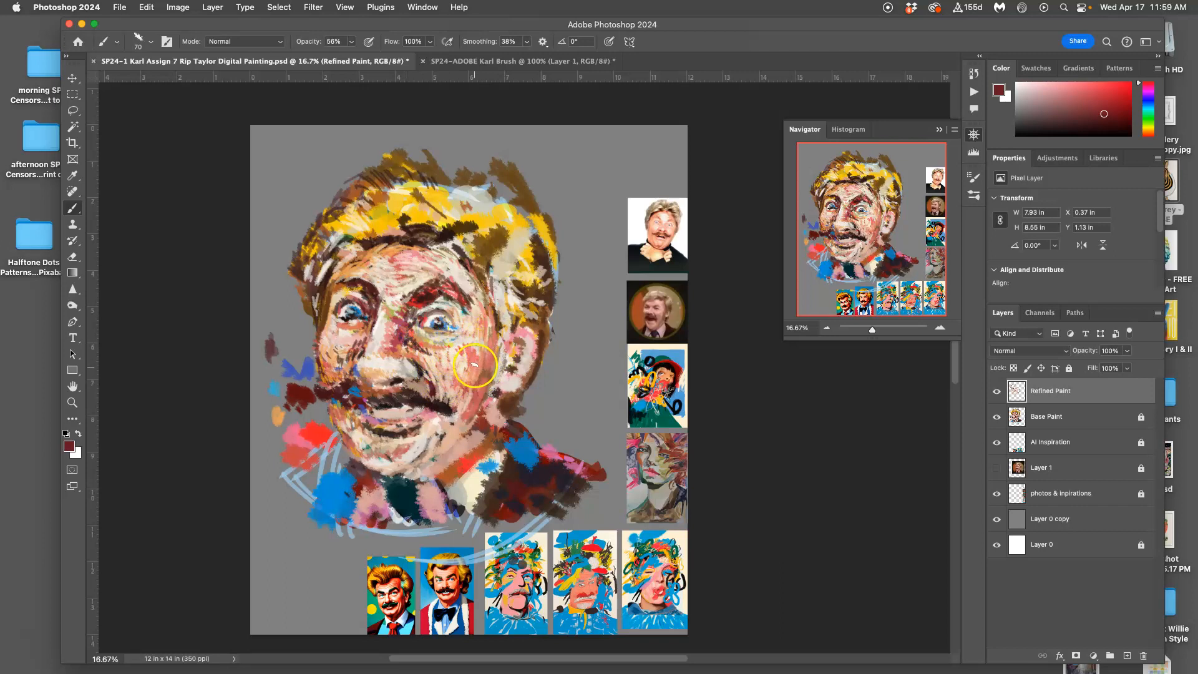
Step: Collapse the Navigator and sample the jacket's dark purple-brown to shade the outer edge of the ear
key("super+equal")
key("super+equal")
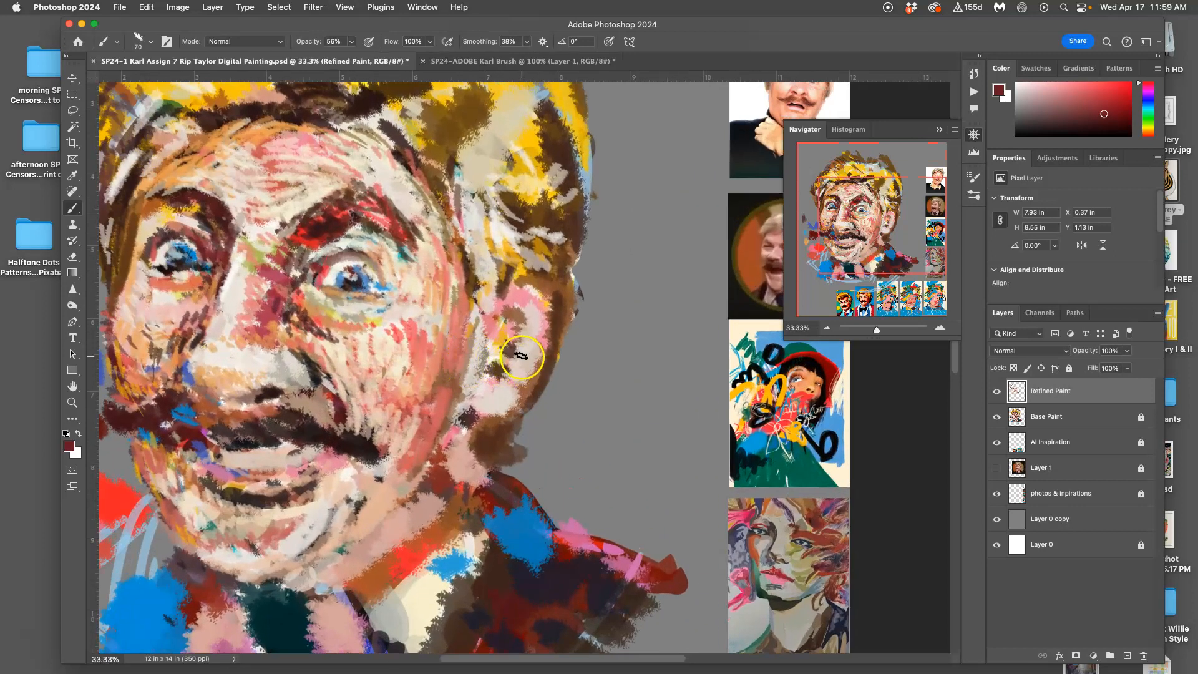
left_click(939, 129)
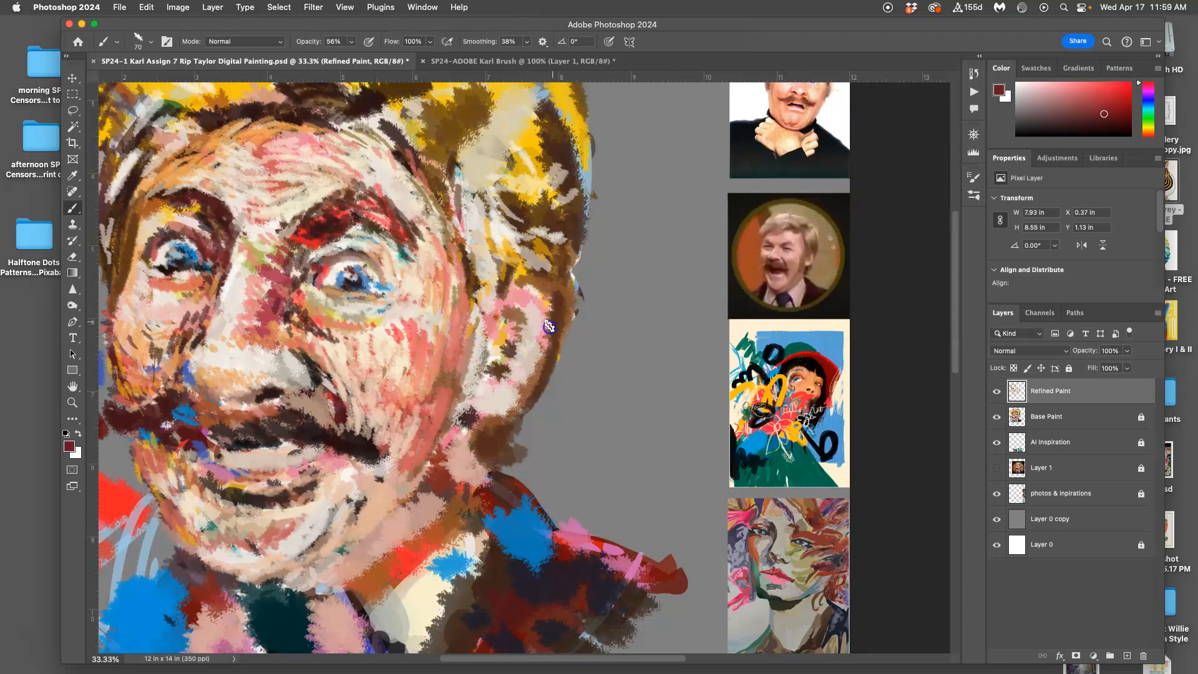
left_click(565, 581, "alt")
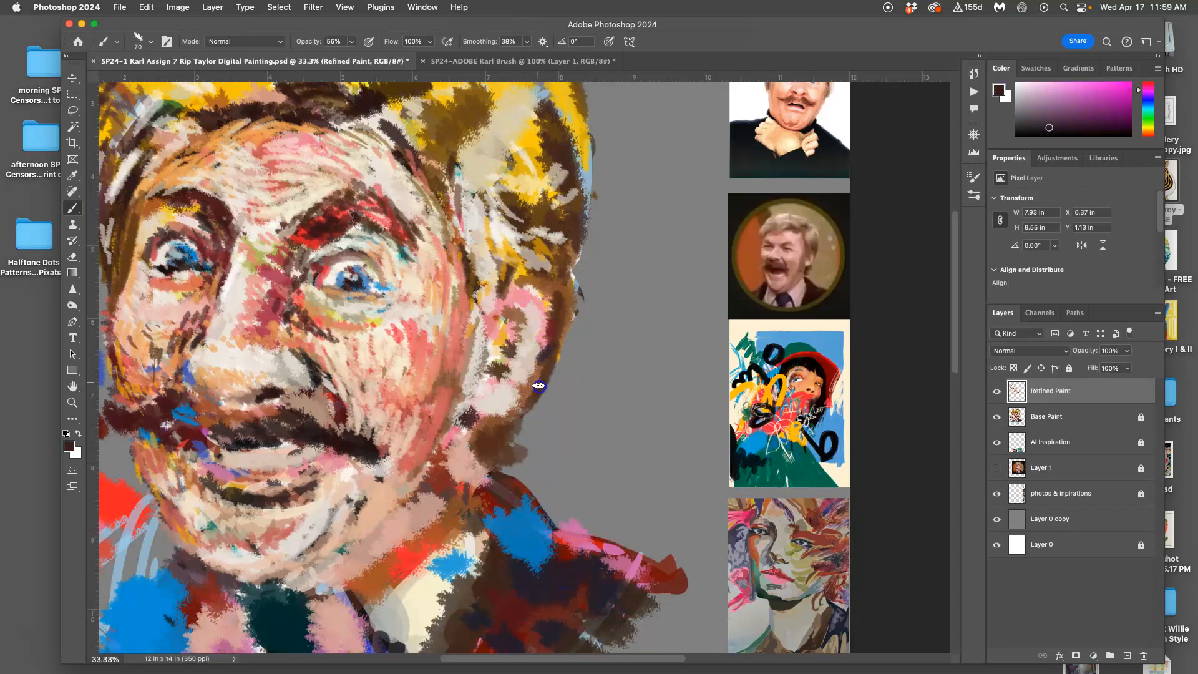